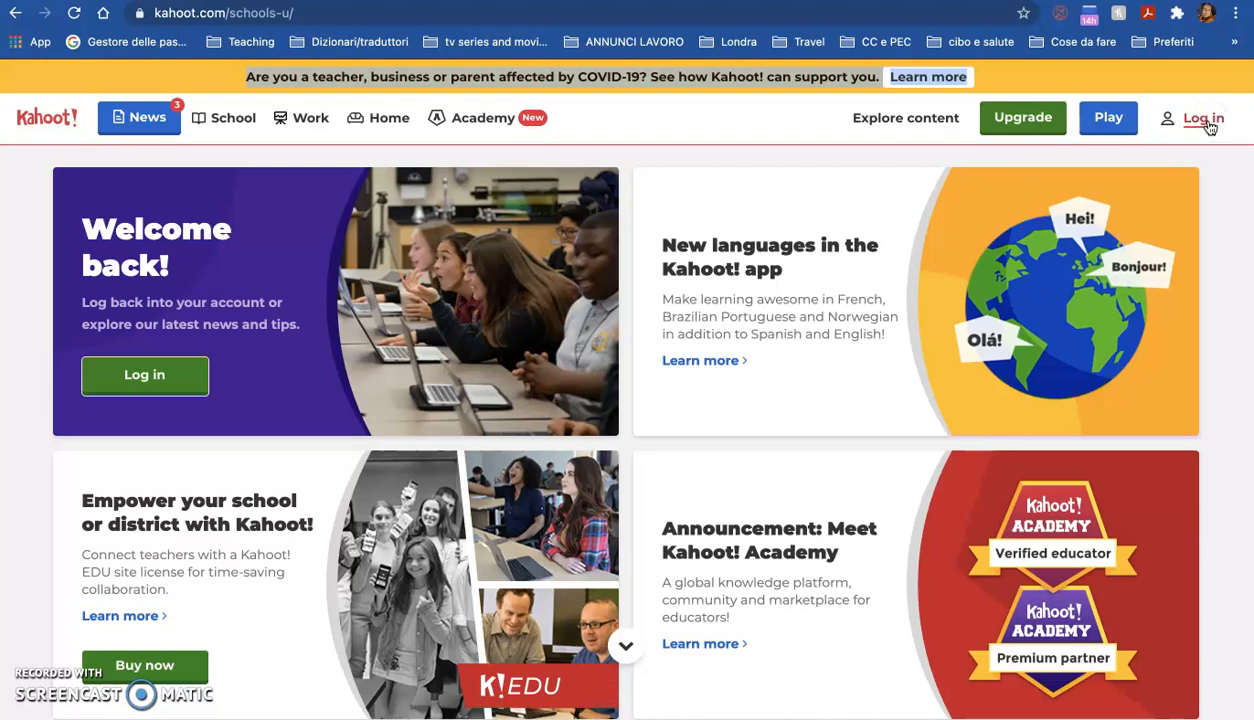
# Step: Log in to the account and decline the upgrade offer
pyautogui.click(1207, 119)
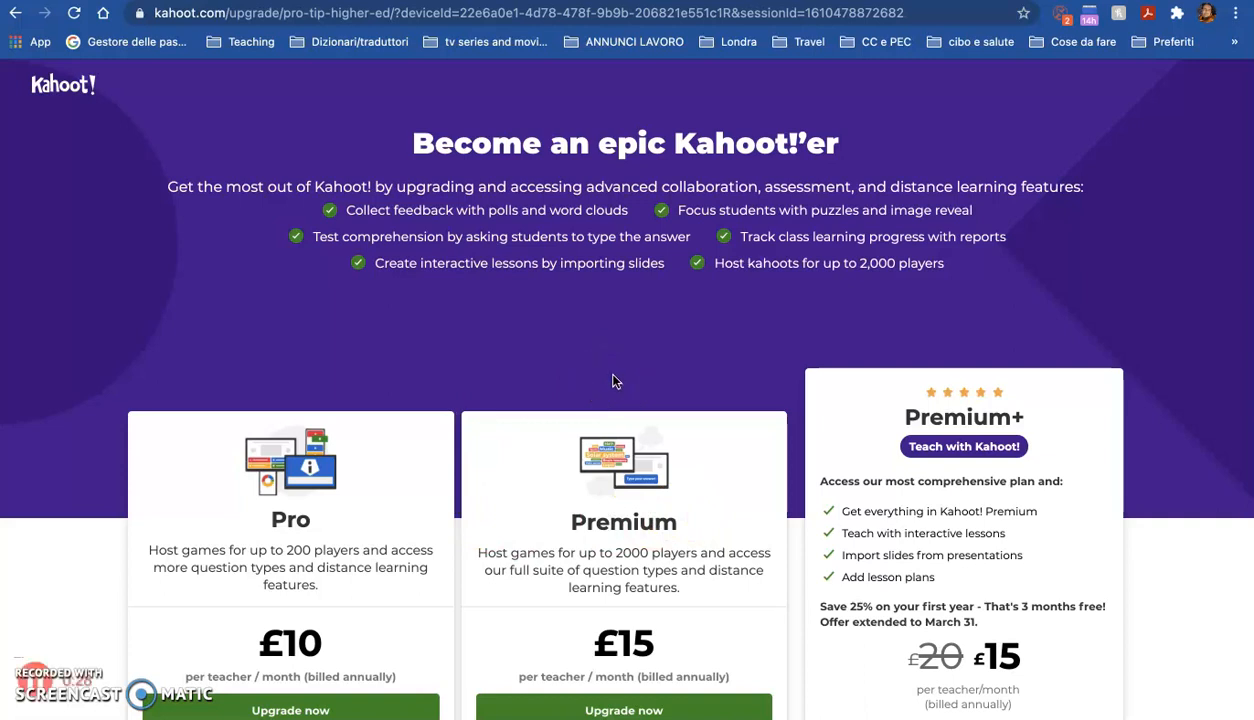
pyautogui.scroll(-3, 615, 381)
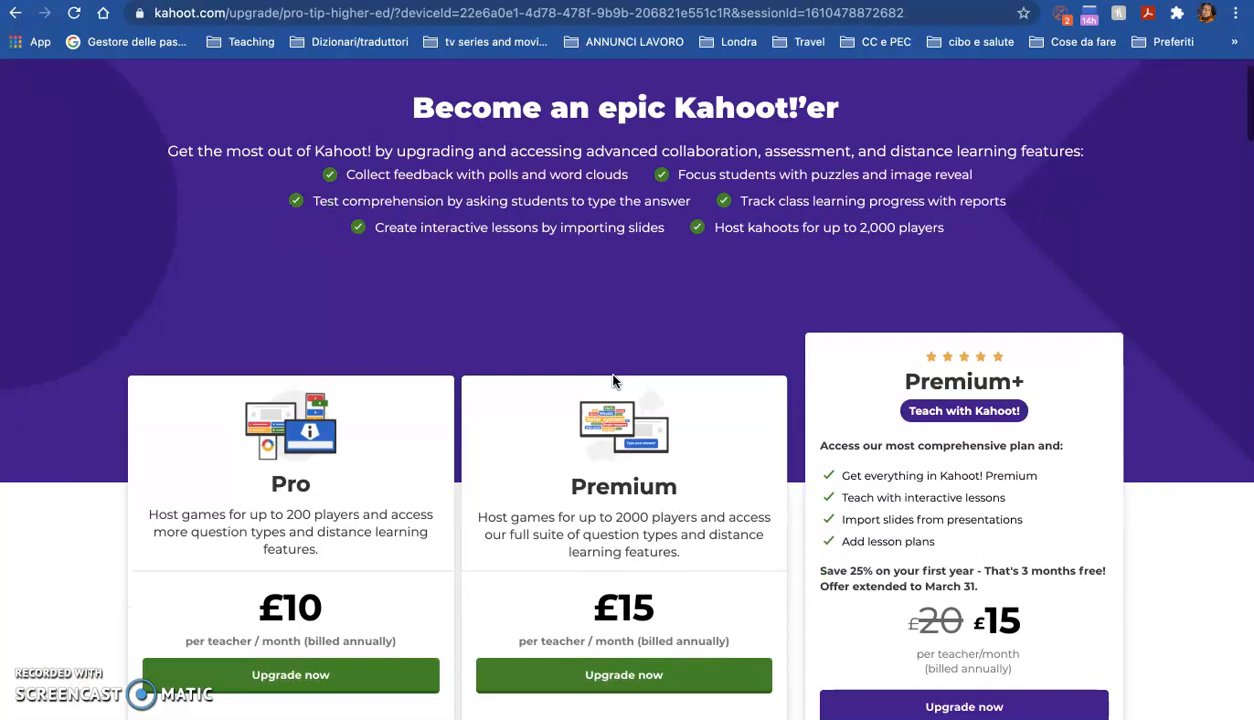
pyautogui.scroll(2, 613, 378)
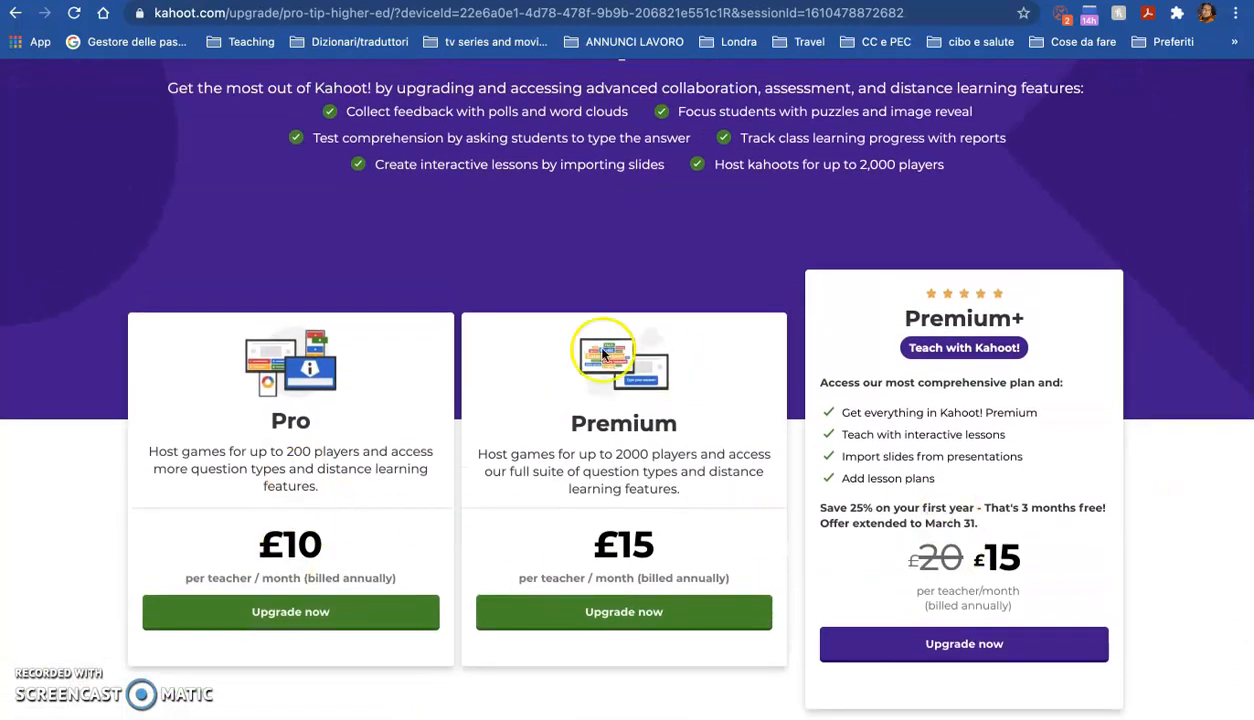
pyautogui.scroll(-2, 358, 414)
pyautogui.scroll(-1, 338, 430)
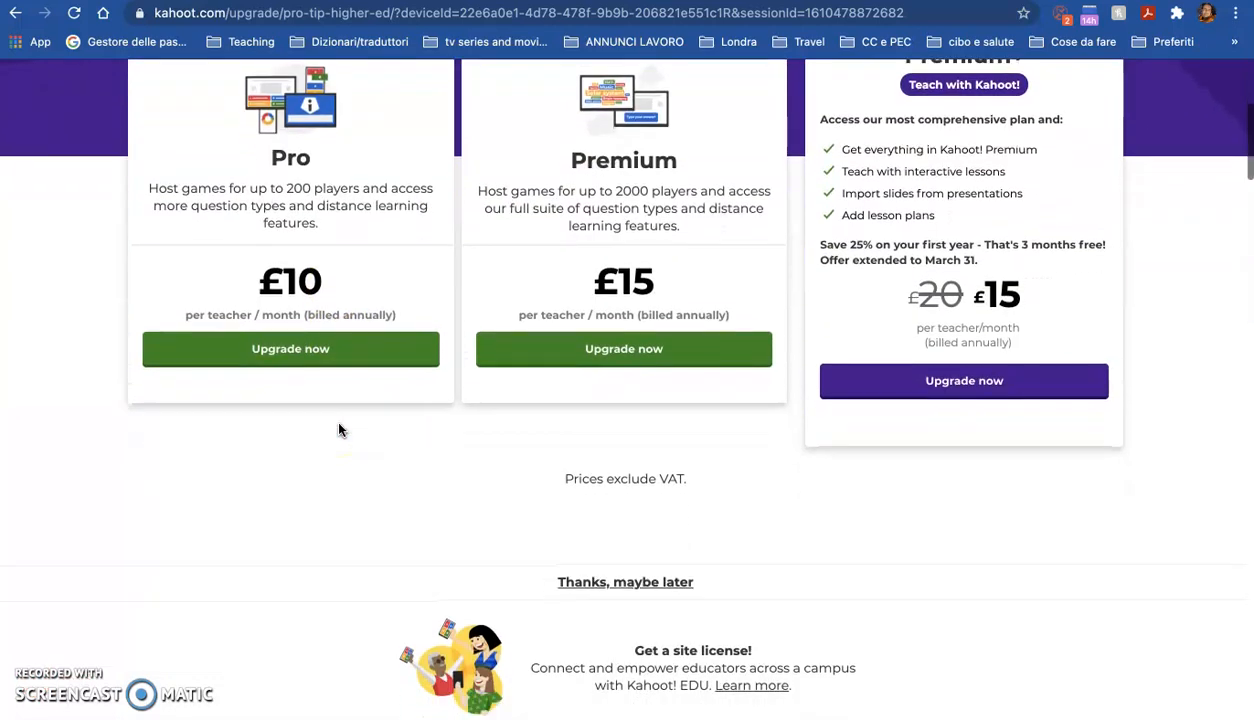
pyautogui.click(620, 591)
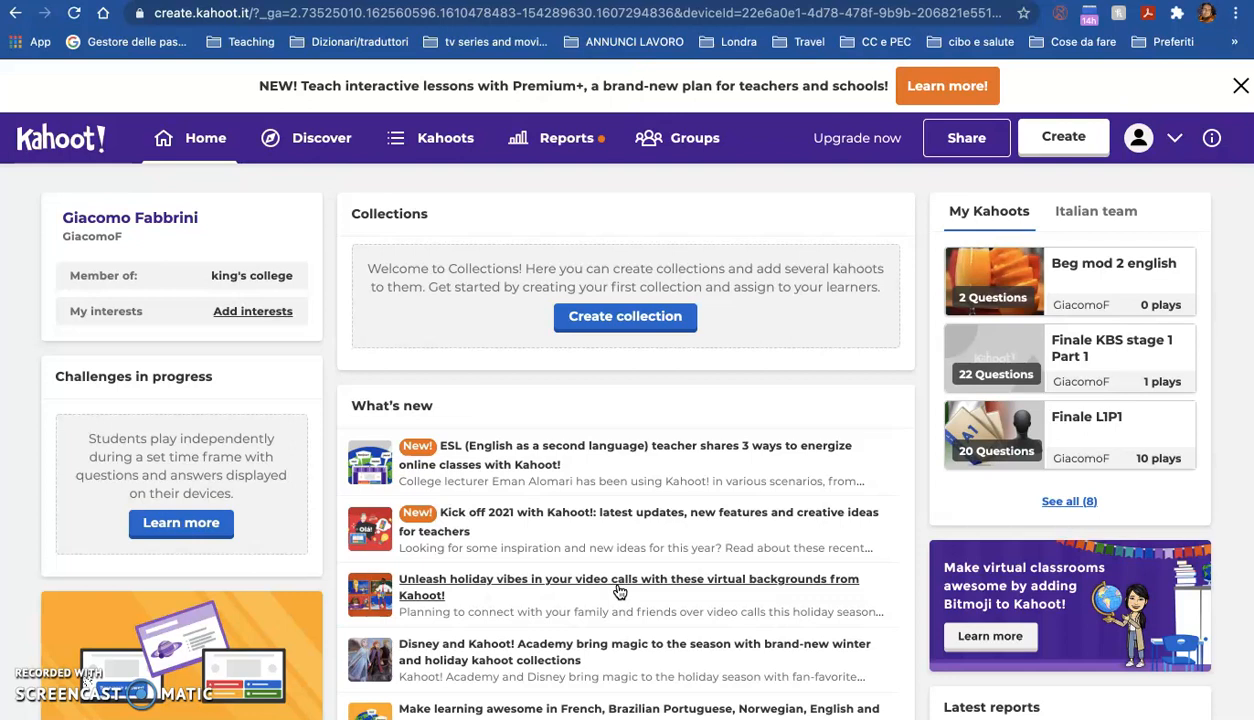
# Step: Close the announcement banner and open the full list of your kahoots
pyautogui.click(1240, 86)
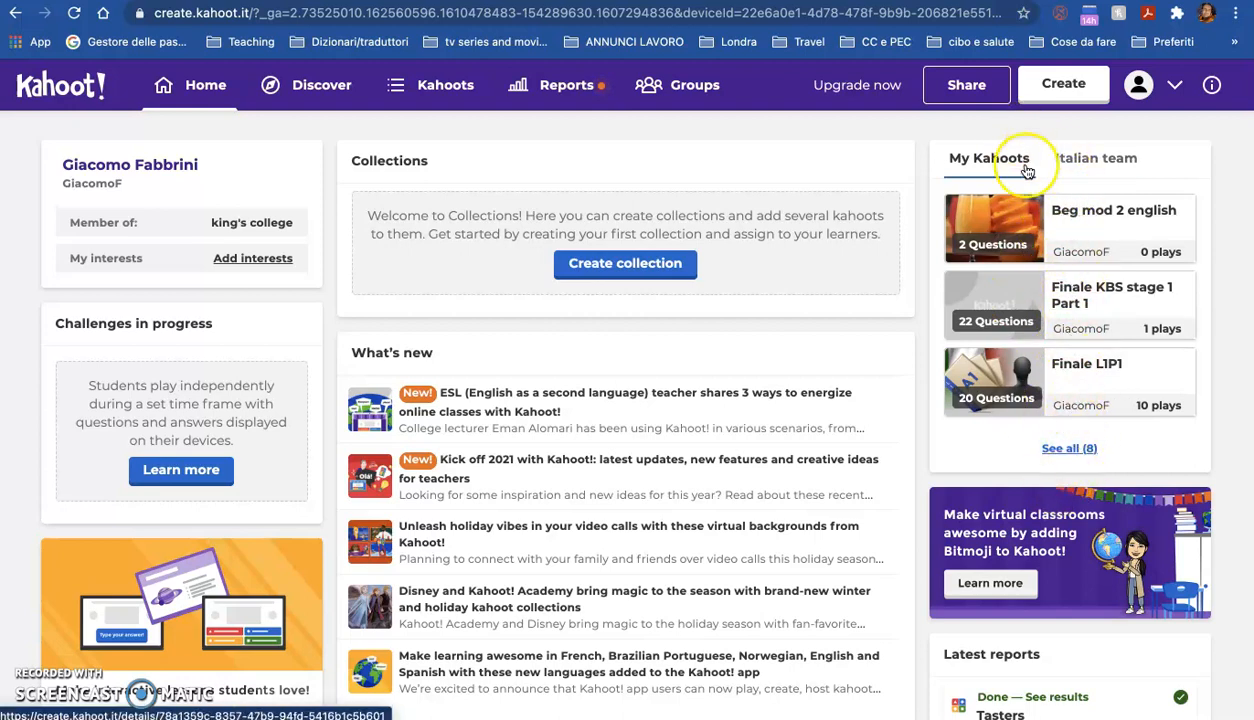
pyautogui.click(1072, 449)
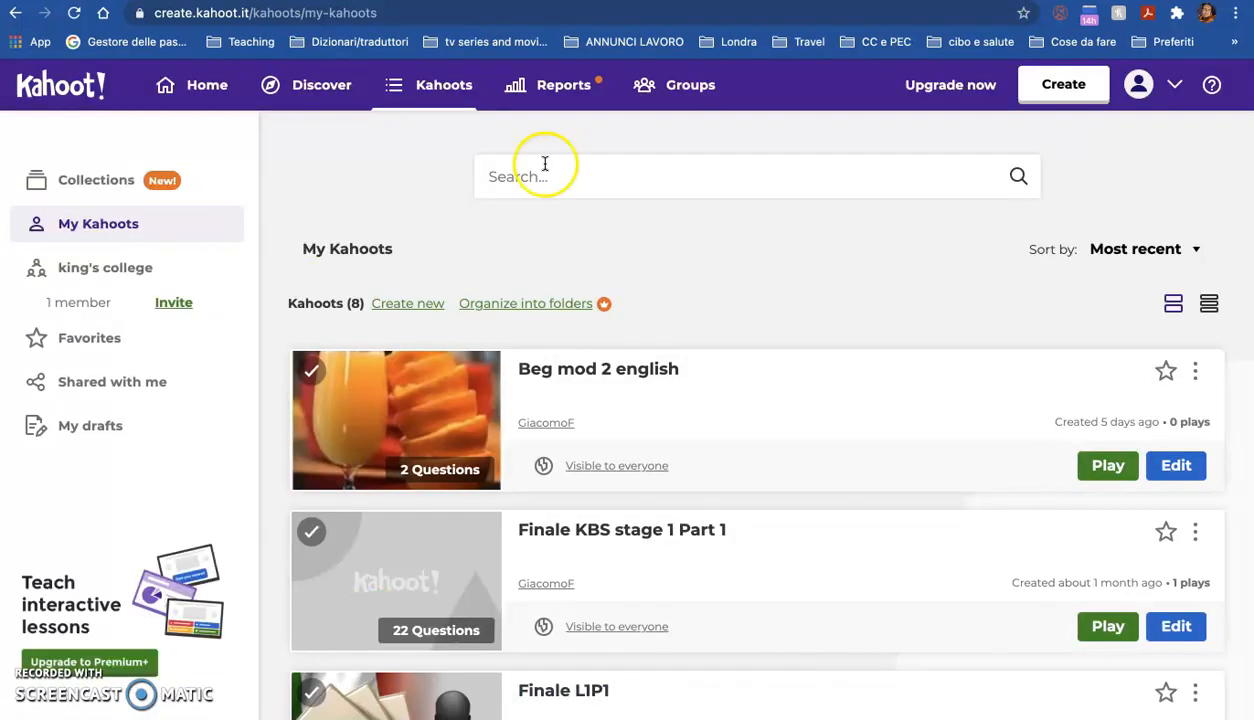
pyautogui.scroll(-1, 763, 480)
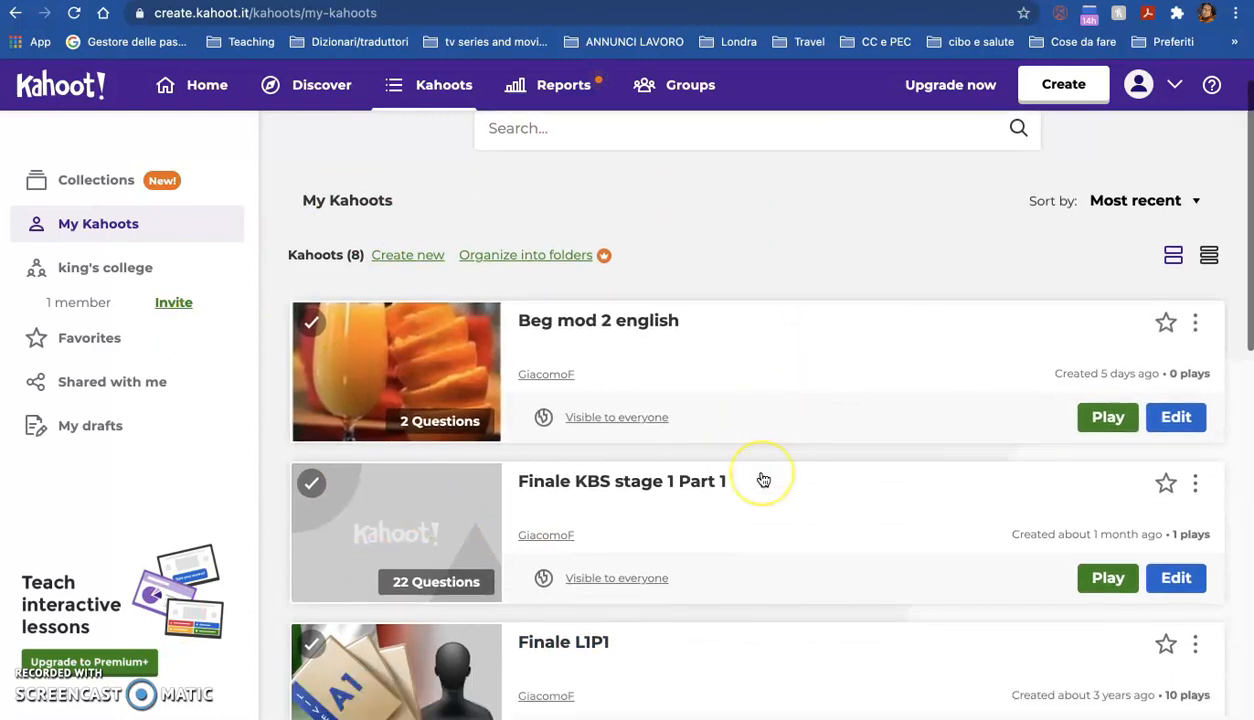
pyautogui.scroll(-2, 763, 480)
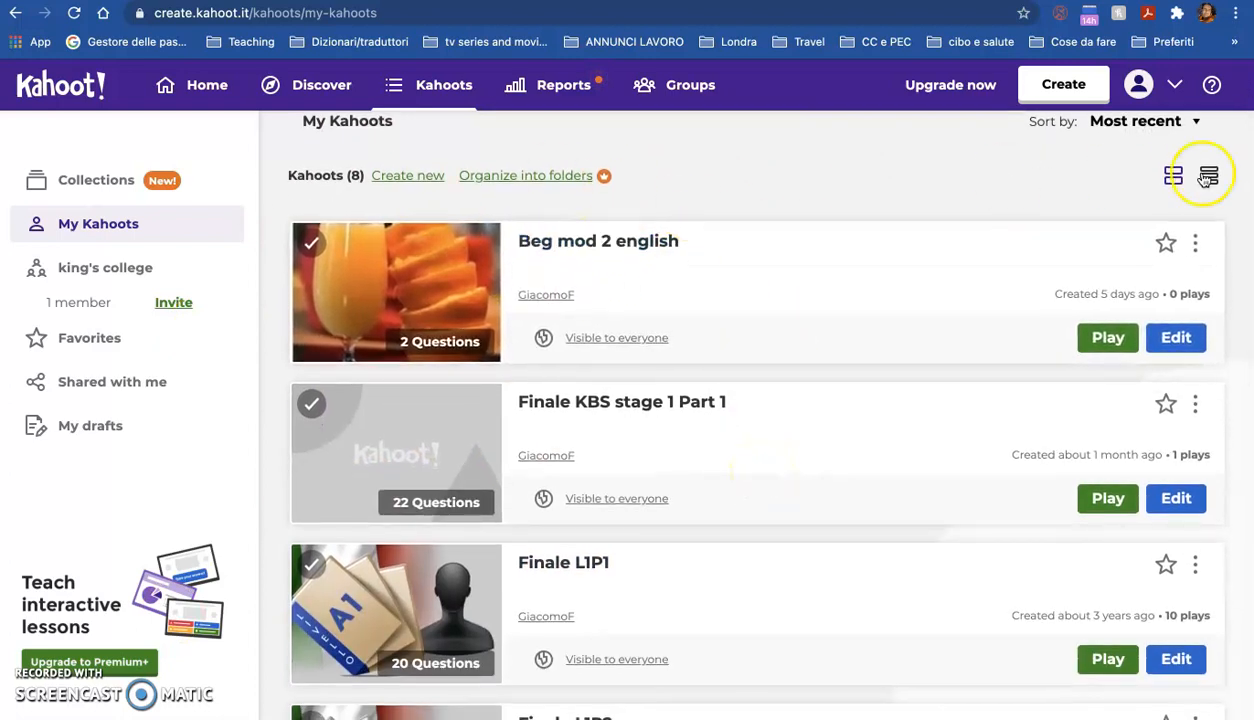
# Step: Delete the 'Beg mod 2 english' kahoot
pyautogui.click(1195, 243)
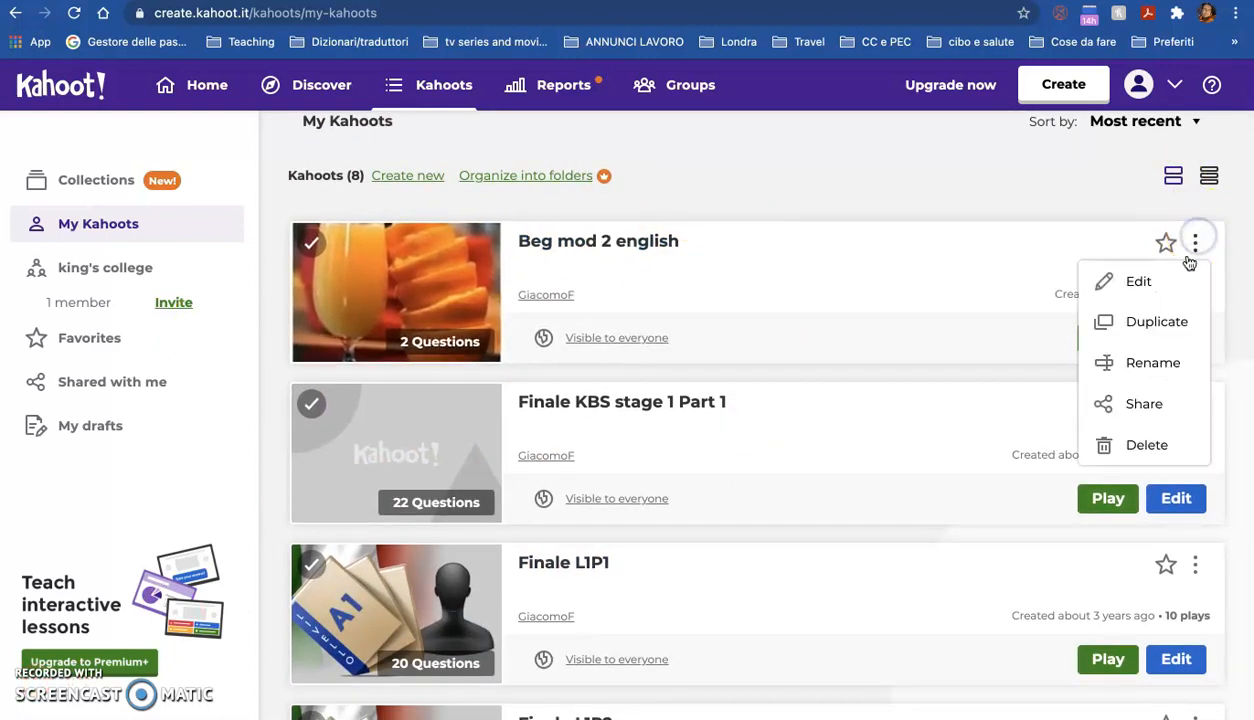
pyautogui.click(1146, 445)
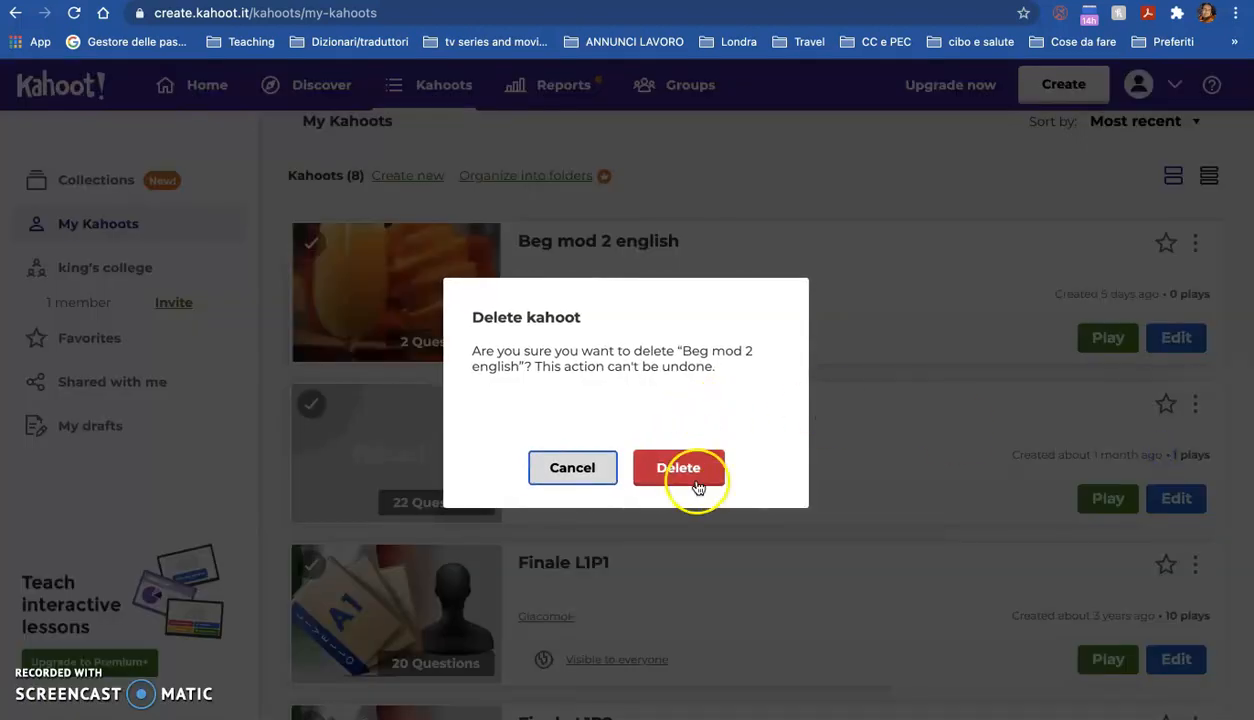
pyautogui.click(697, 486)
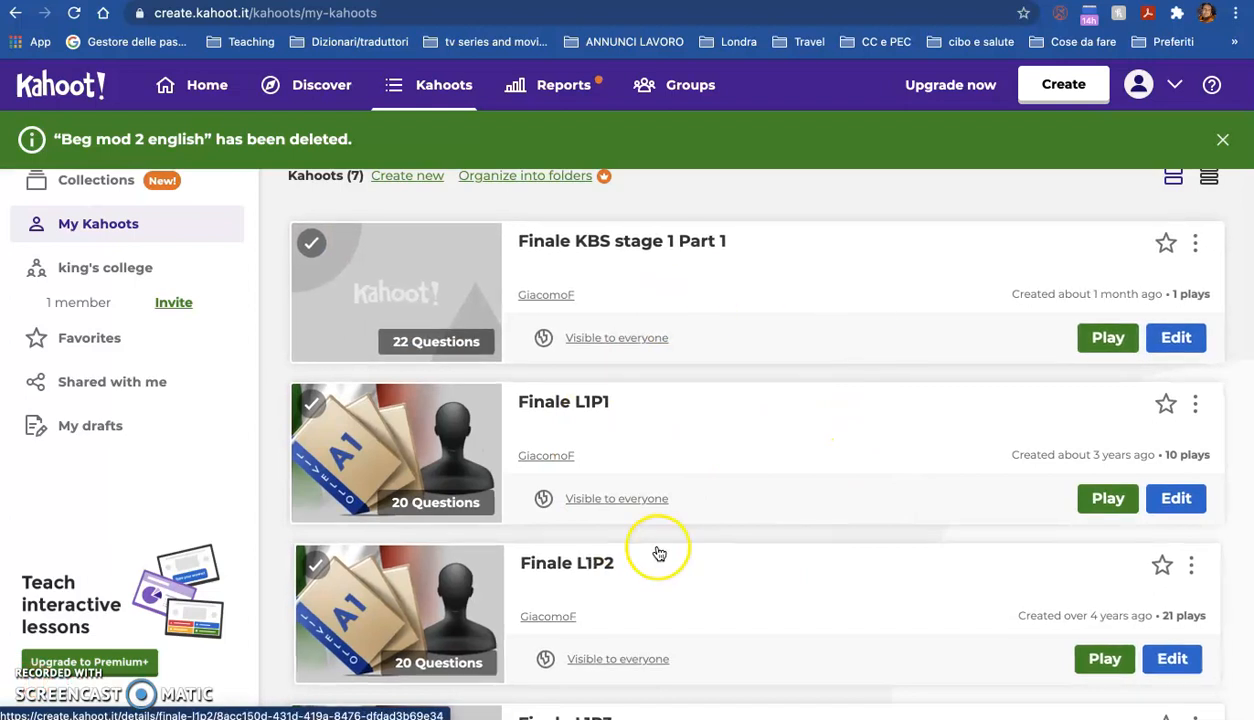
# Step: Return to the home page and start creating a new blank kahoot
pyautogui.scroll(-3, 659, 553)
pyautogui.scroll(4, 659, 553)
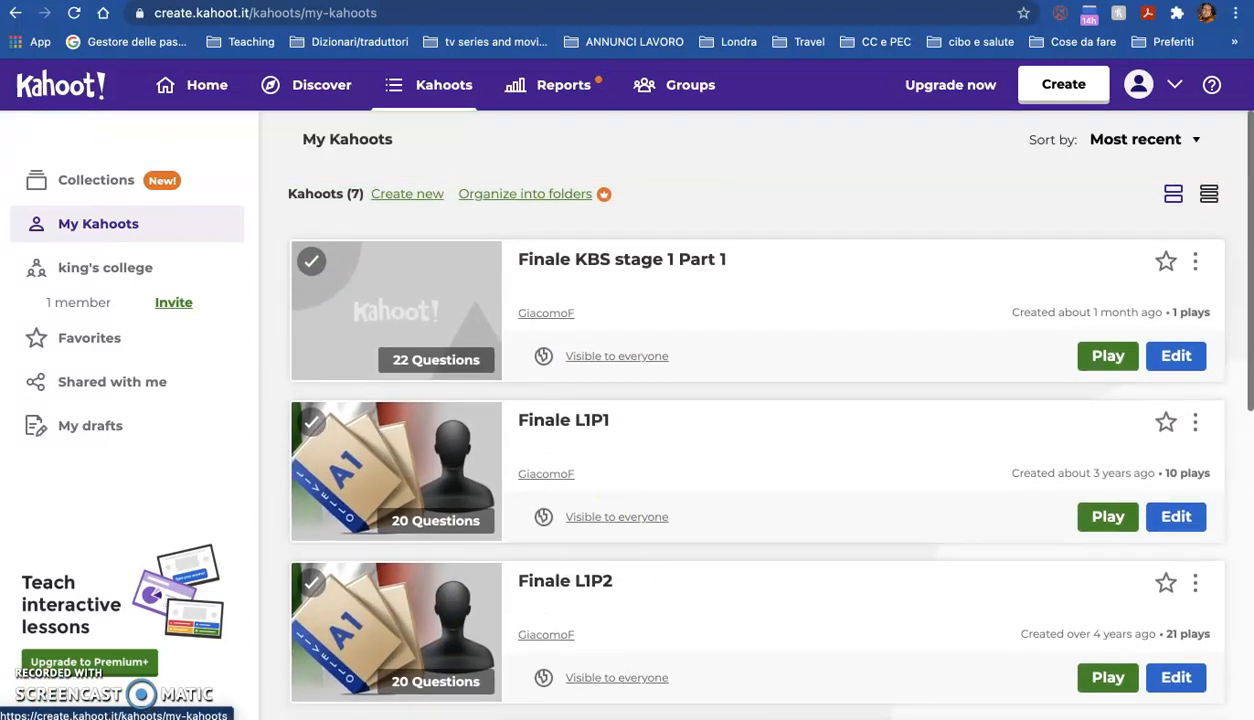
pyautogui.click(15, 14)
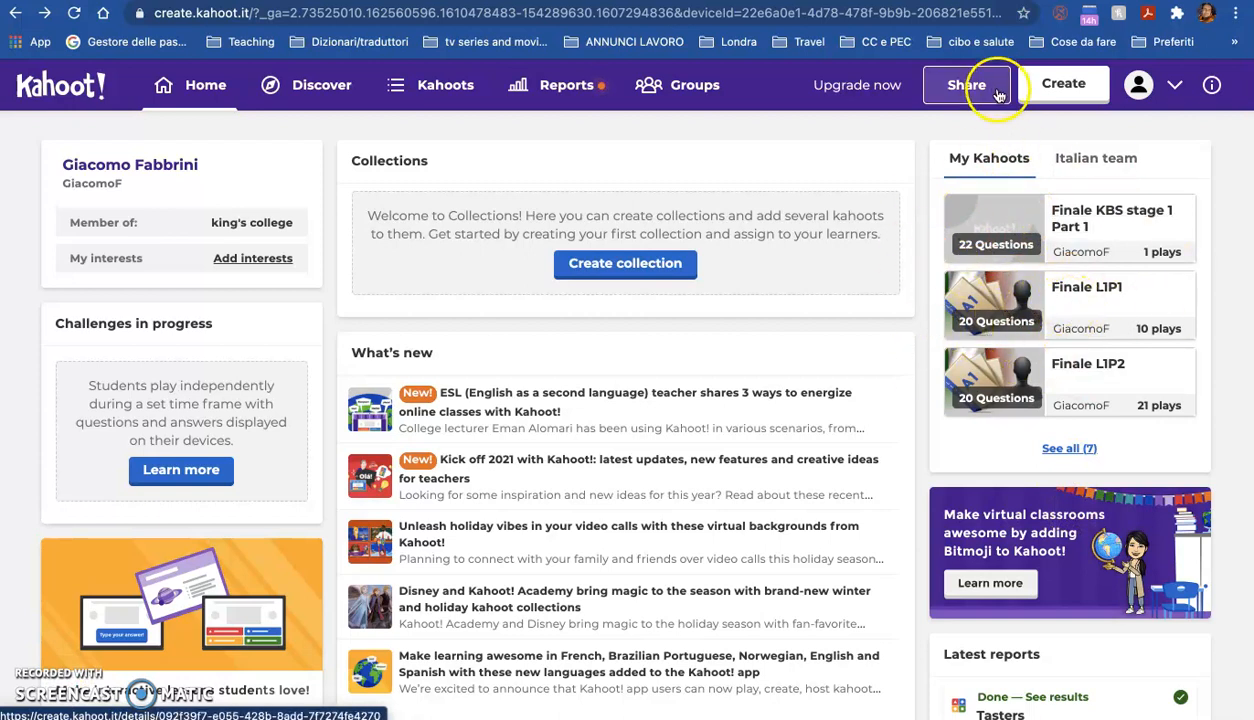
pyautogui.click(1071, 88)
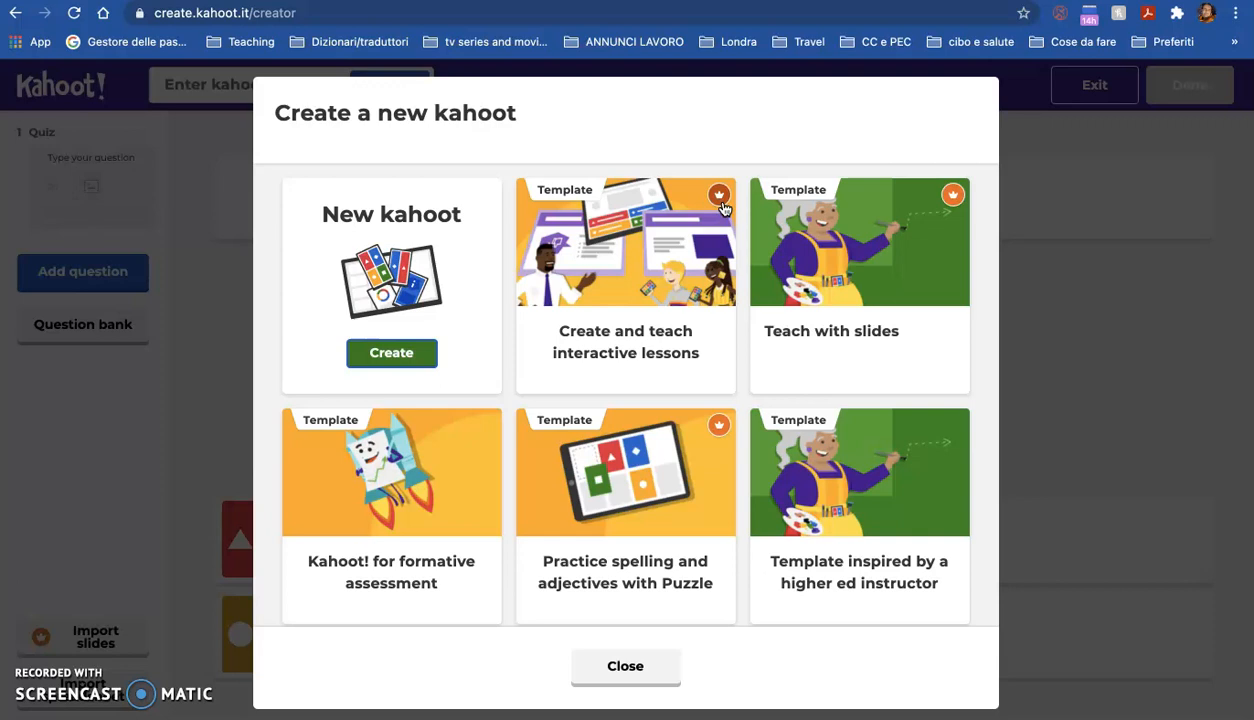
pyautogui.click(376, 357)
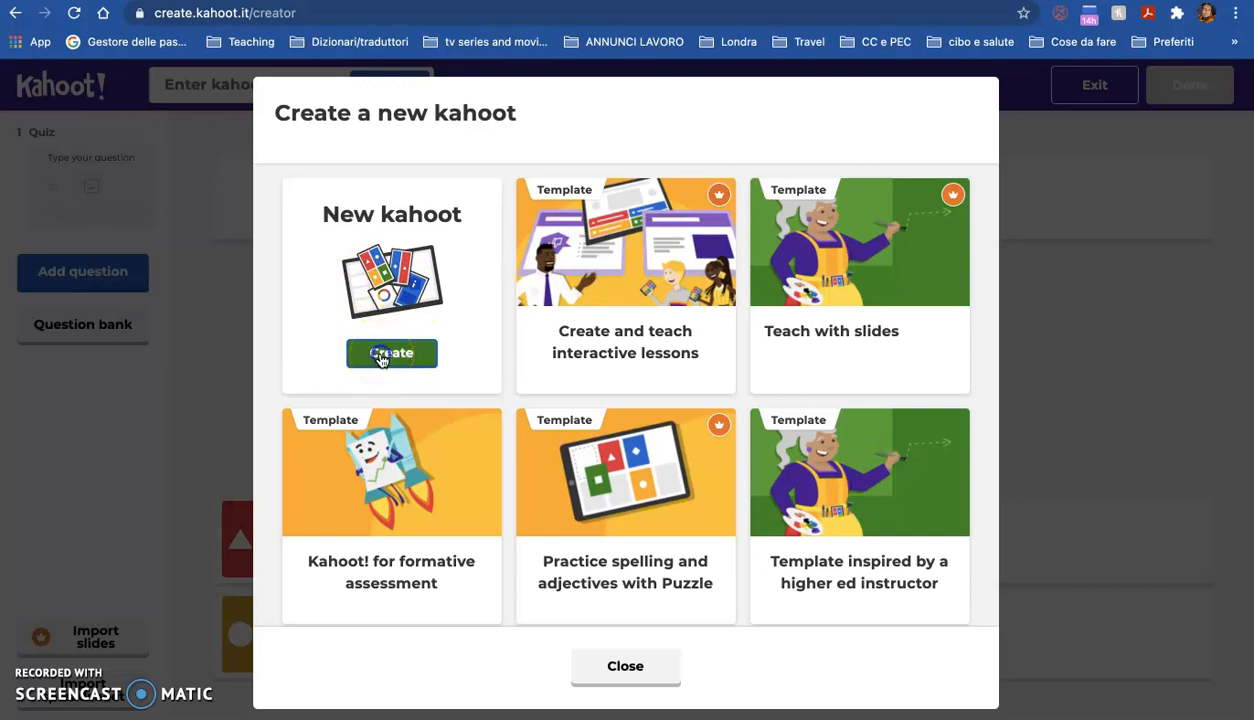
pyautogui.click(381, 358)
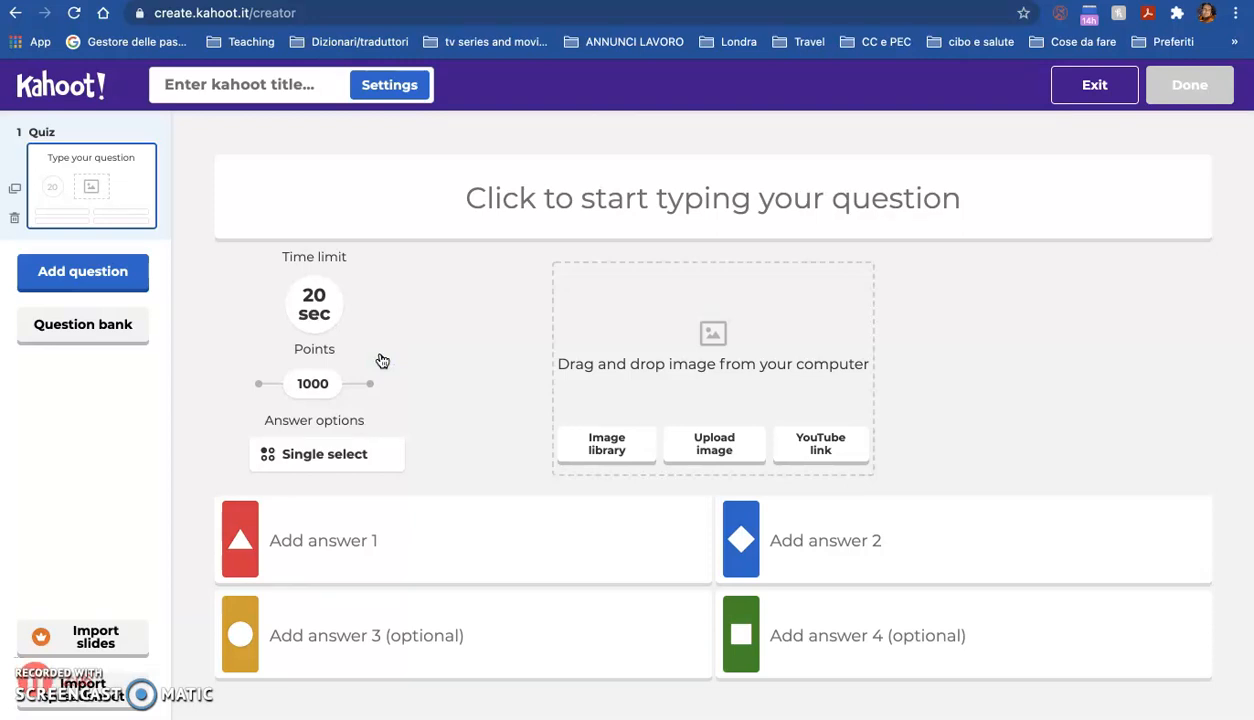
# Step: Enter the first question as 'What is the plural of man?'
pyautogui.click(597, 183)
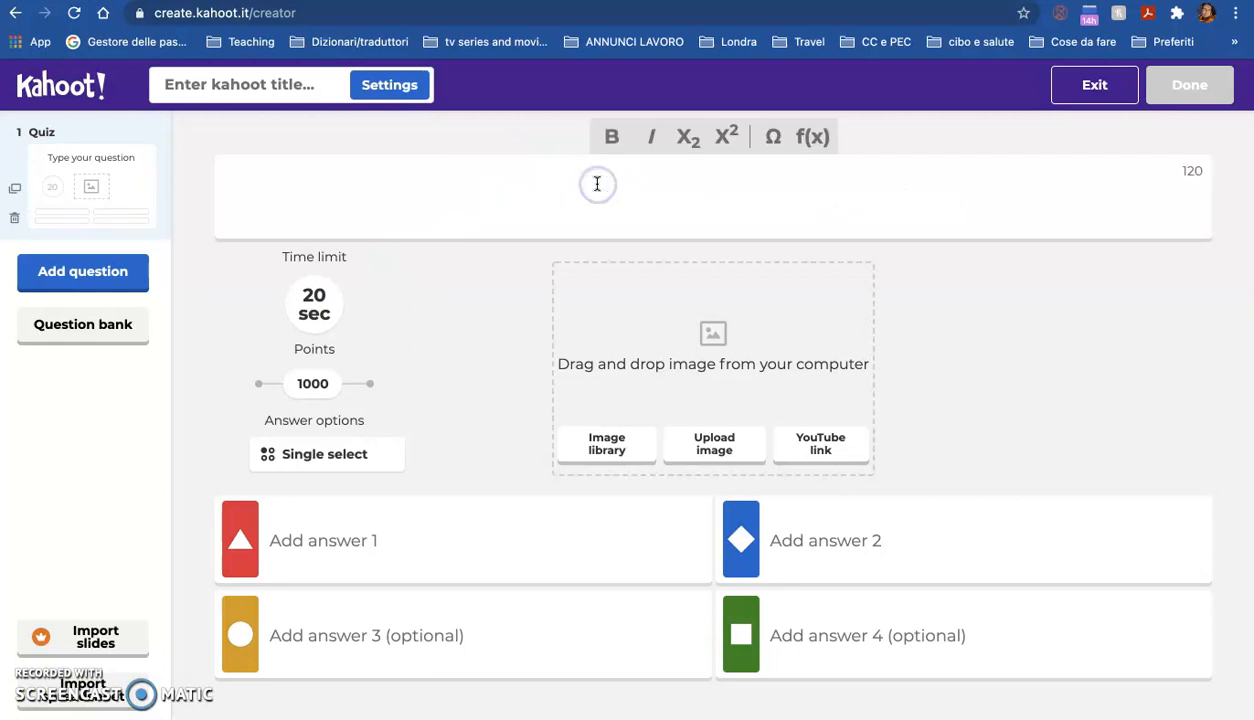
pyautogui.write('What is ')
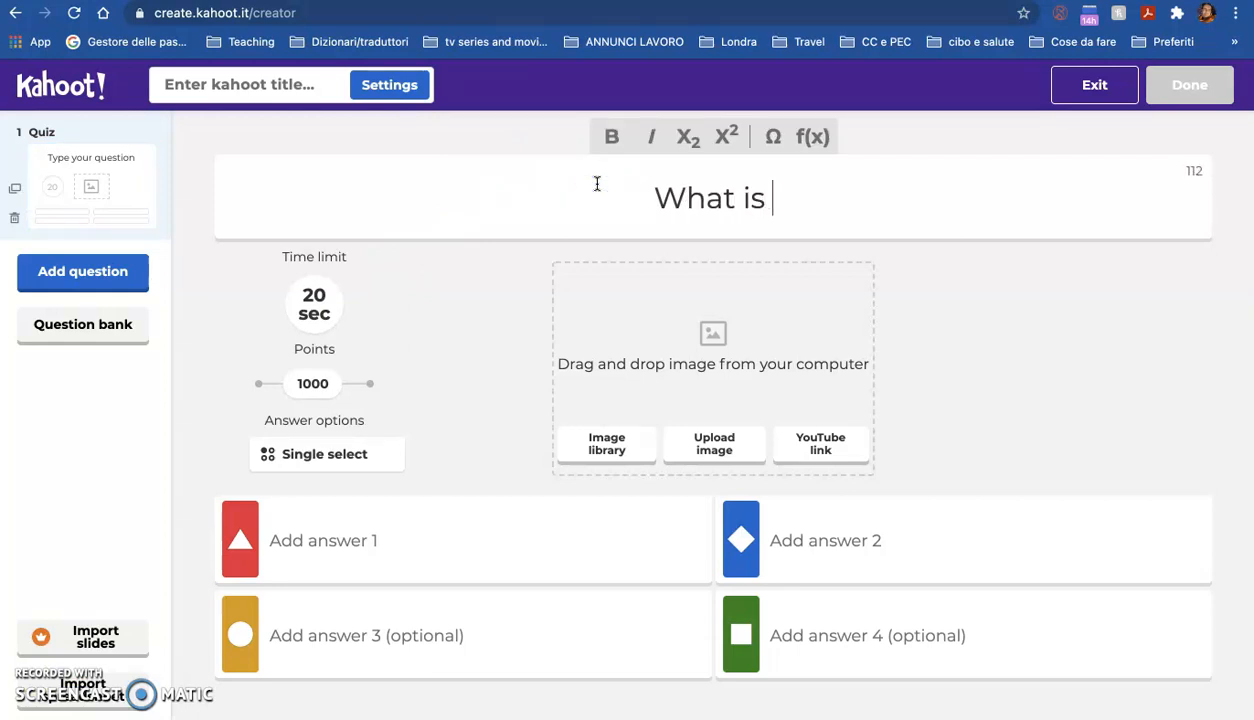
pyautogui.write('the plur')
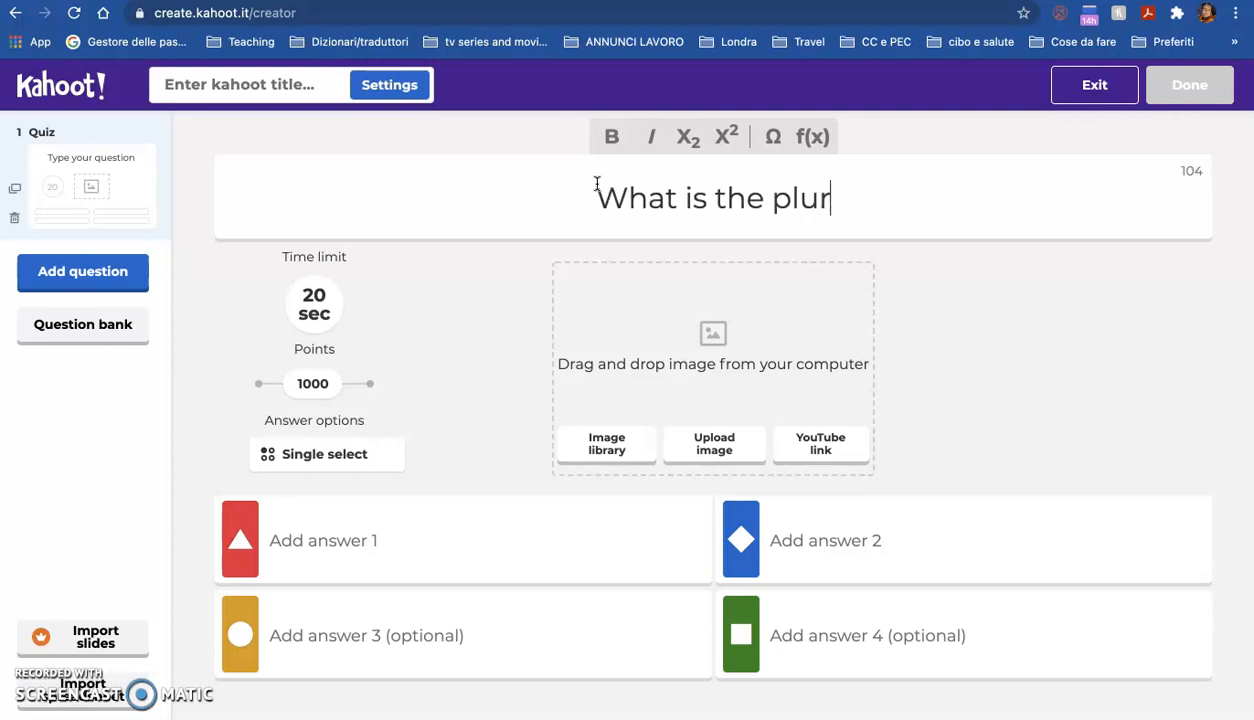
pyautogui.write('al of')
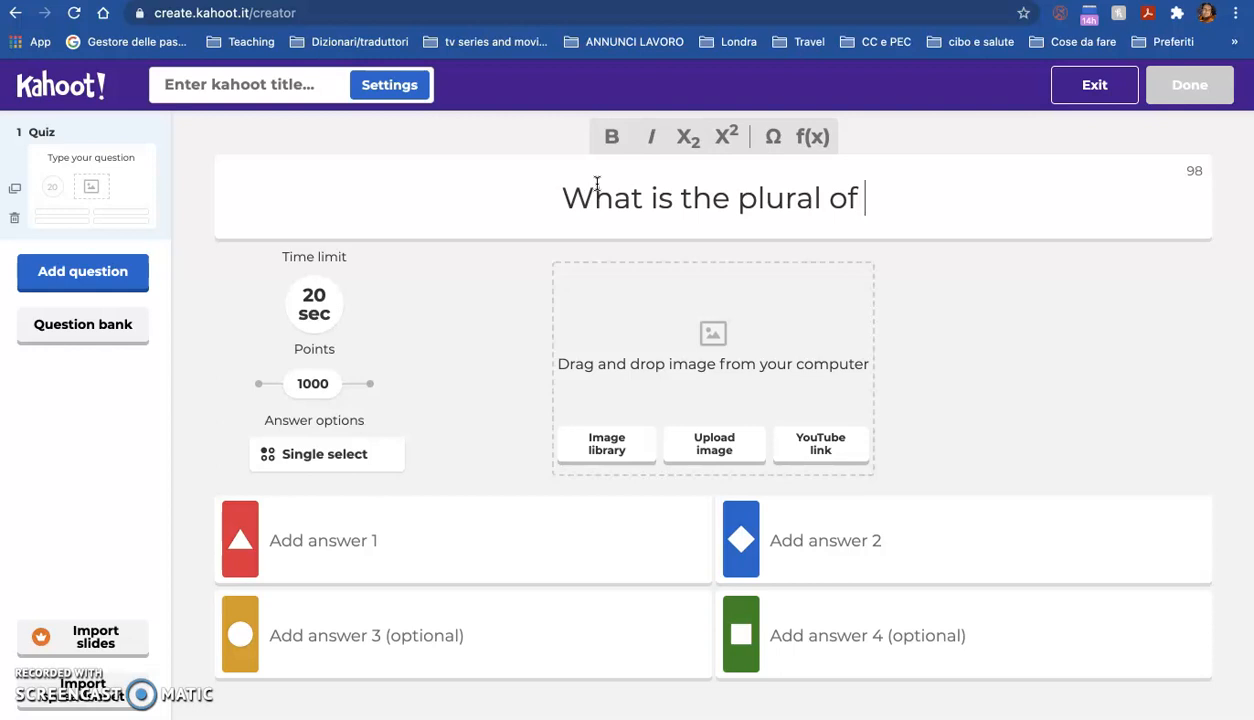
pyautogui.write('man')
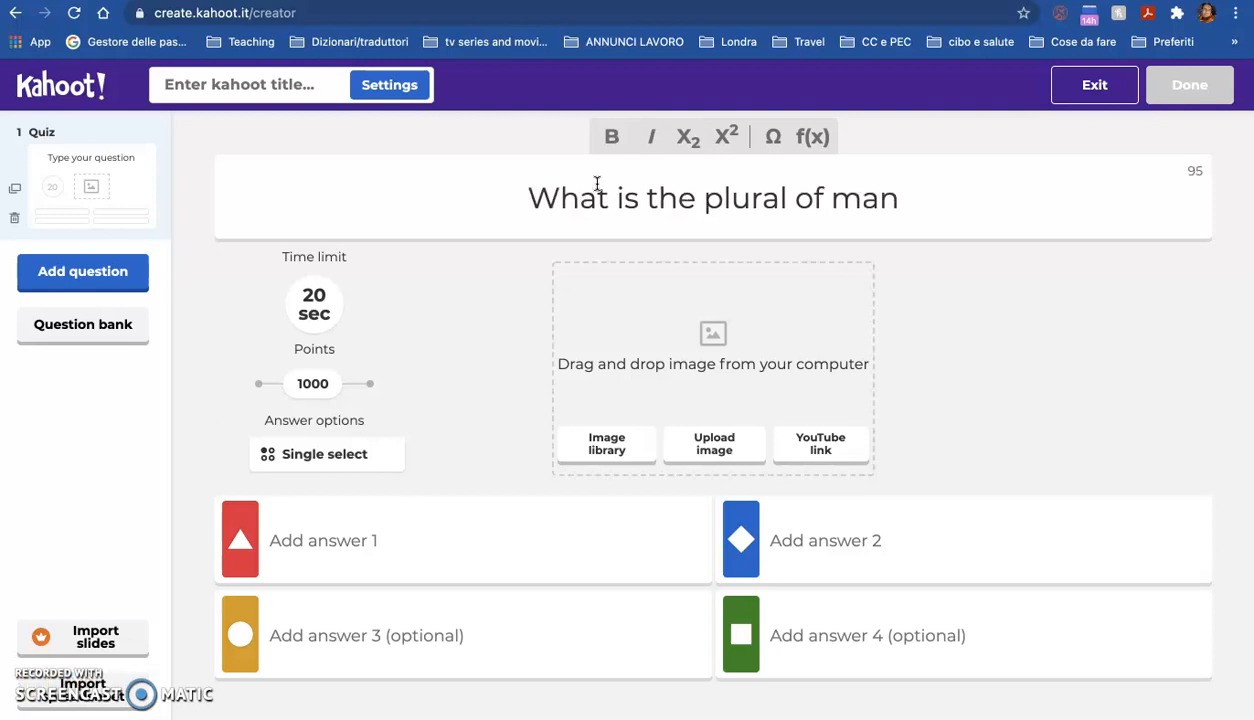
pyautogui.write('?')
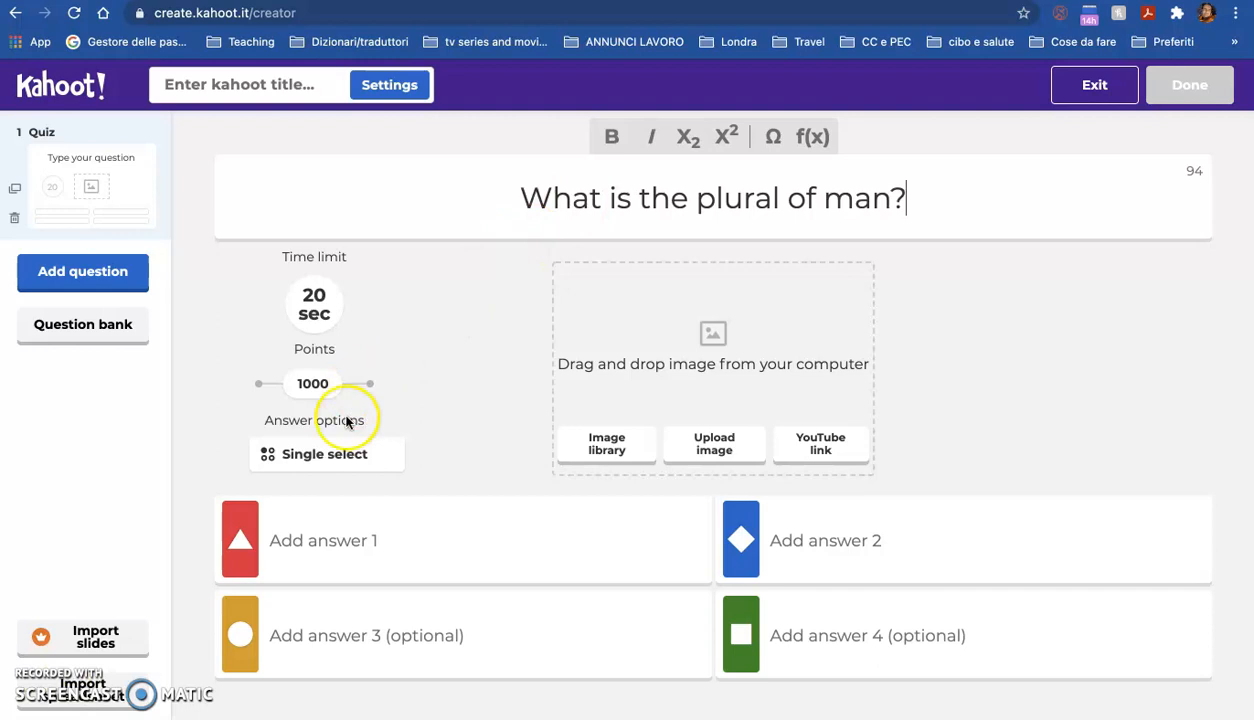
# Step: Fill in the four answers: 'mans', 'men', 'mens' and 'human'
pyautogui.click(306, 552)
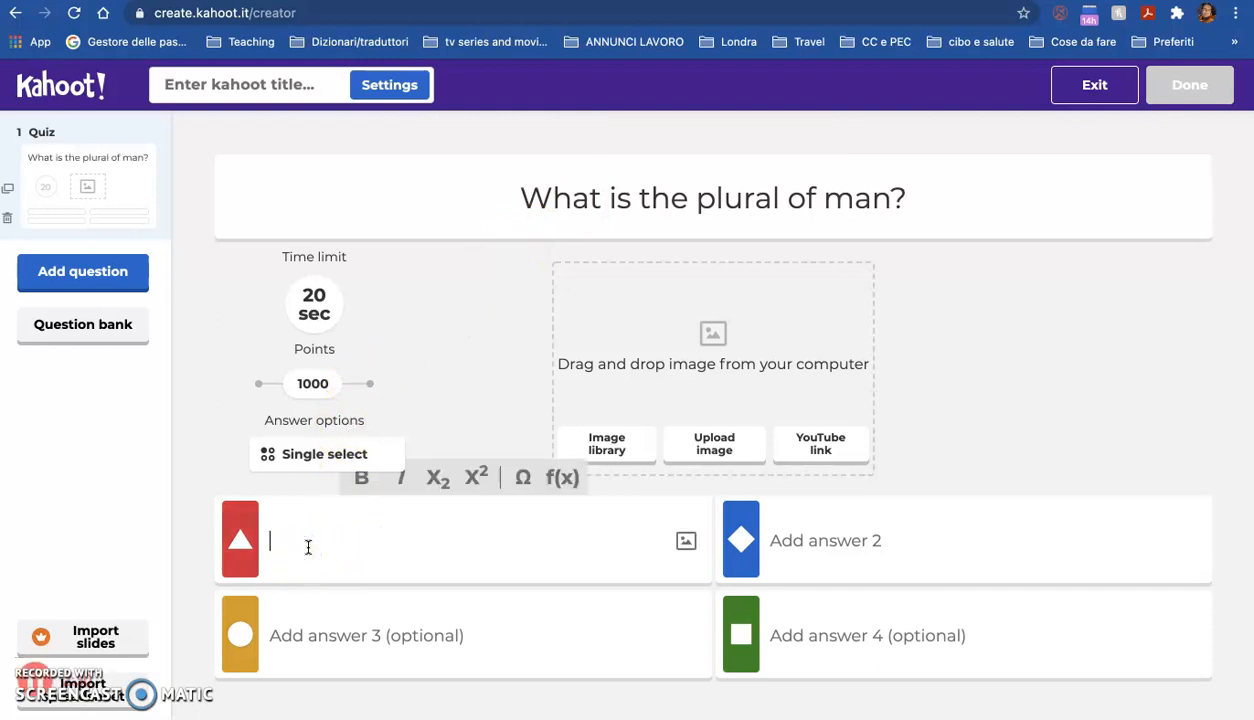
pyautogui.write('mans')
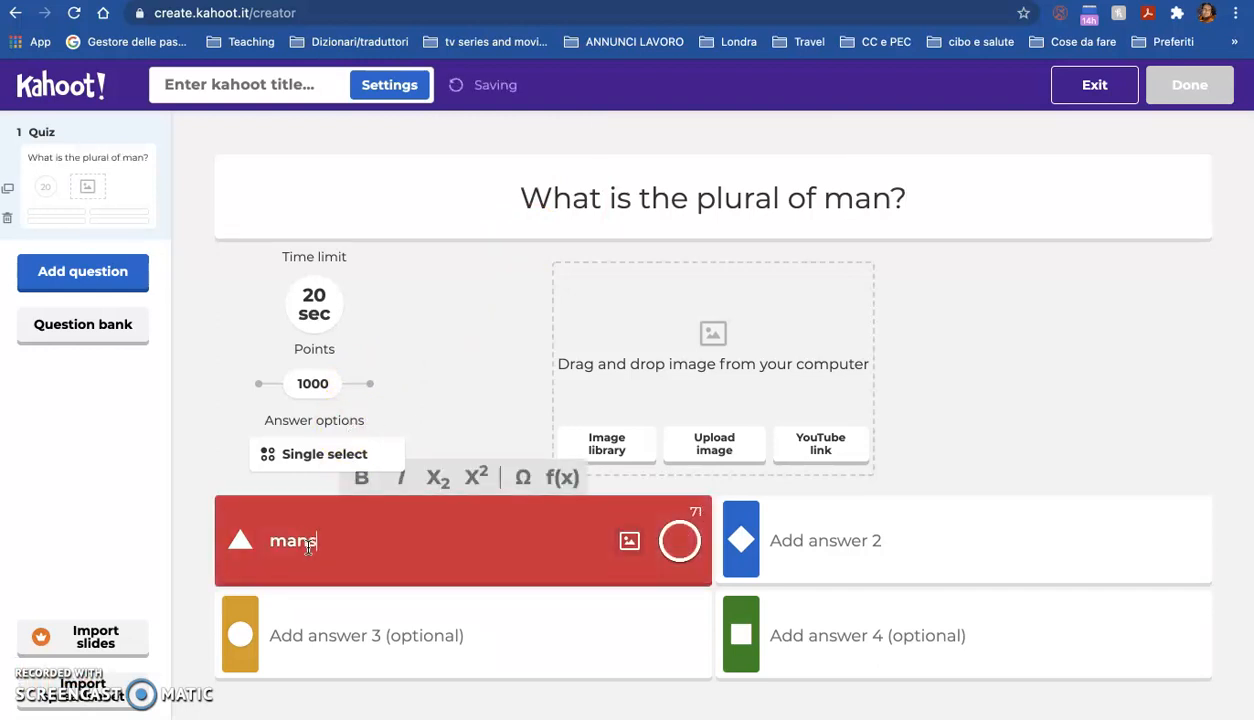
pyautogui.click(316, 633)
pyautogui.write('men')
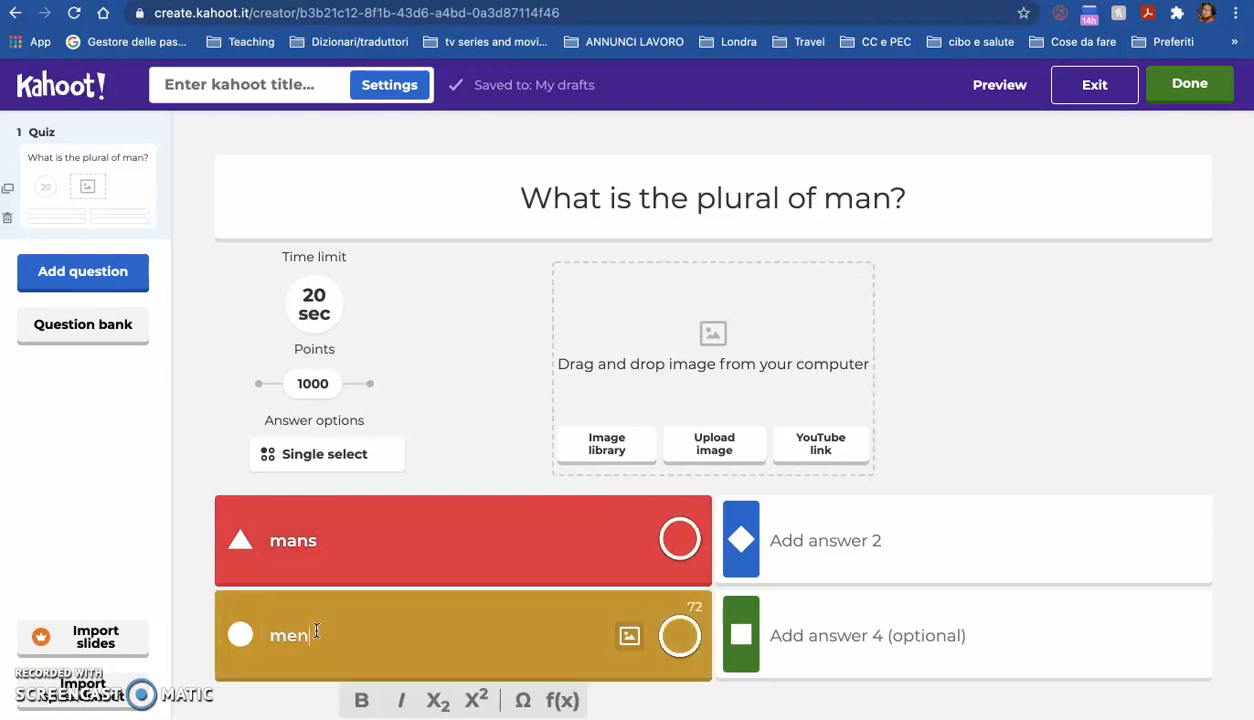
pyautogui.write('s')
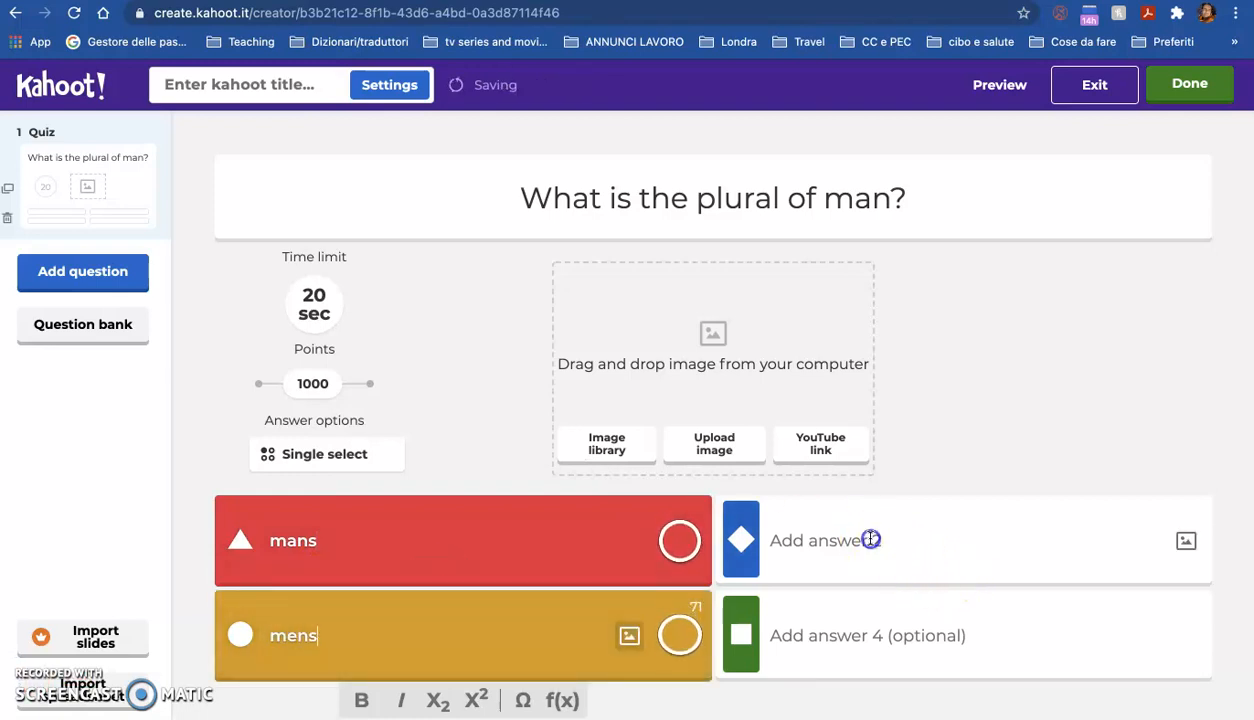
pyautogui.click(870, 538)
pyautogui.write('men')
pyautogui.click(884, 597)
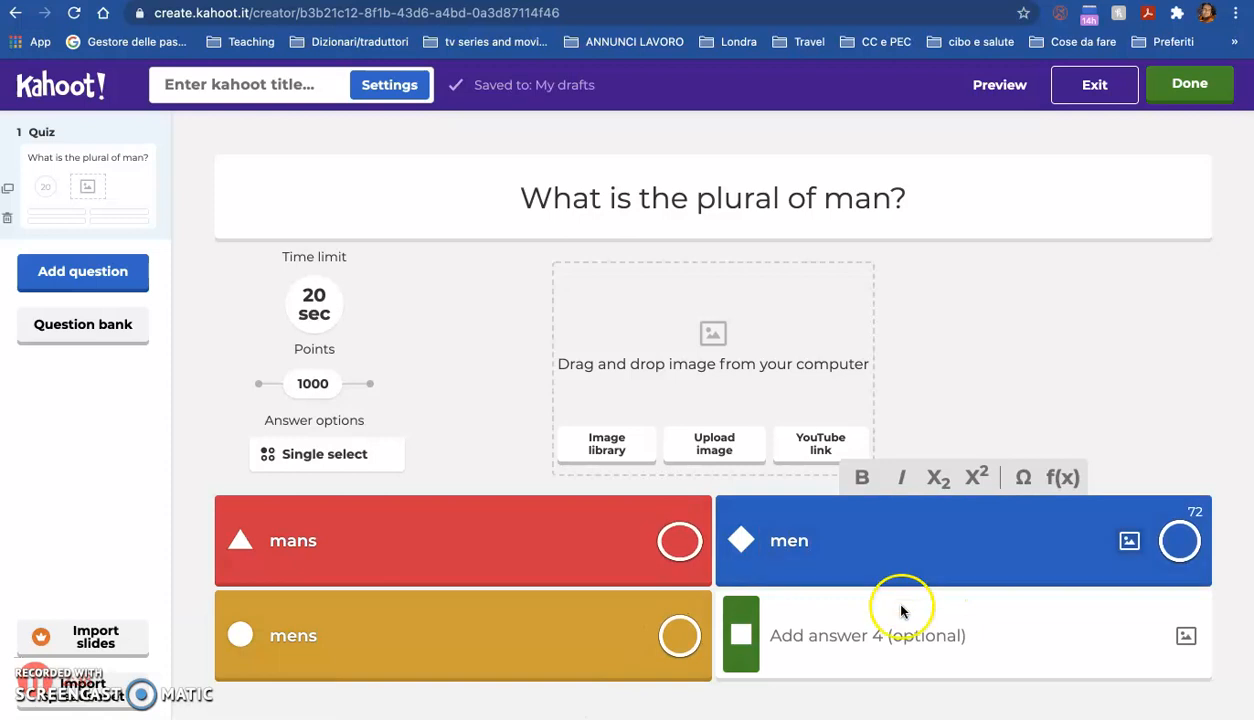
pyautogui.write('human')
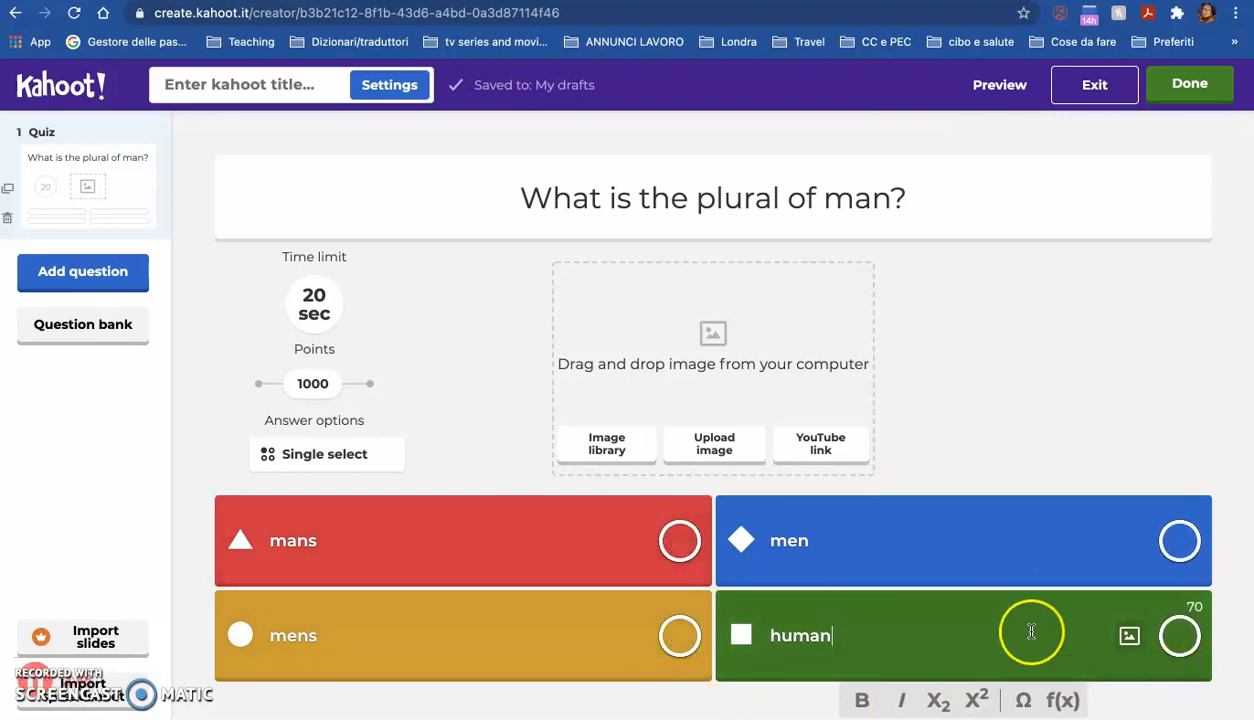
# Step: Mark 'men' as the correct answer and set the question's time limit to 30 seconds
pyautogui.click(1181, 541)
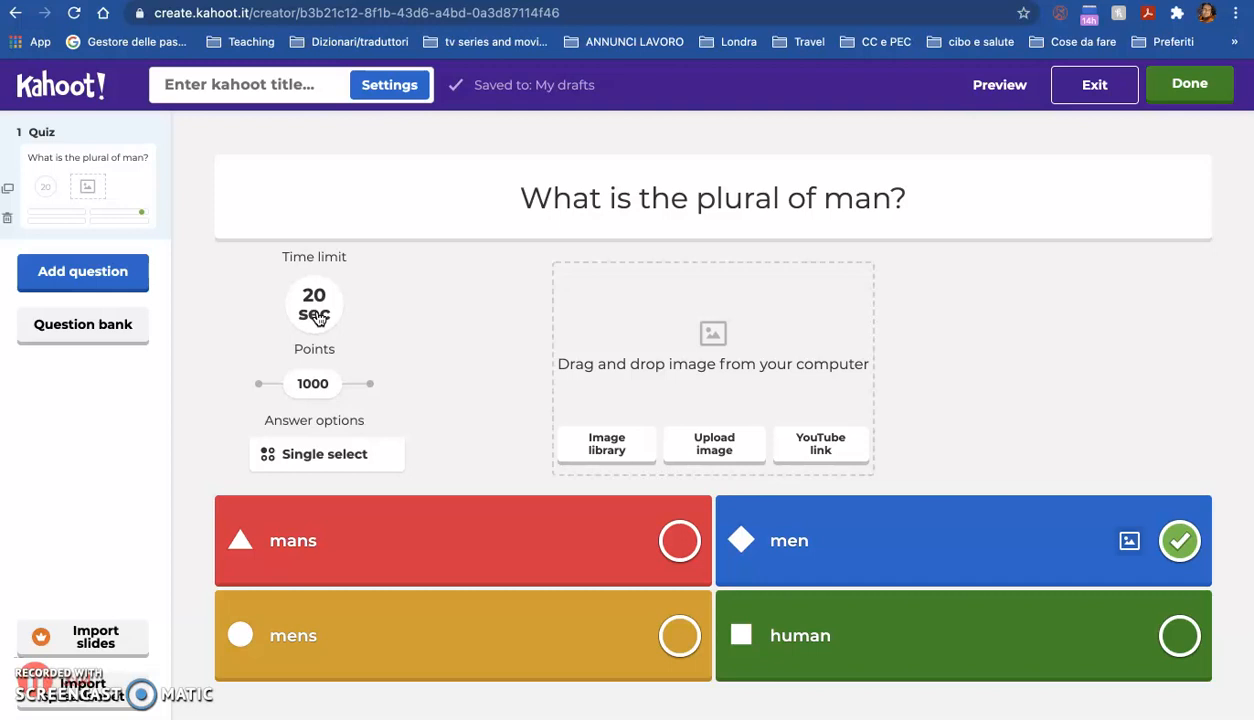
pyautogui.click(316, 314)
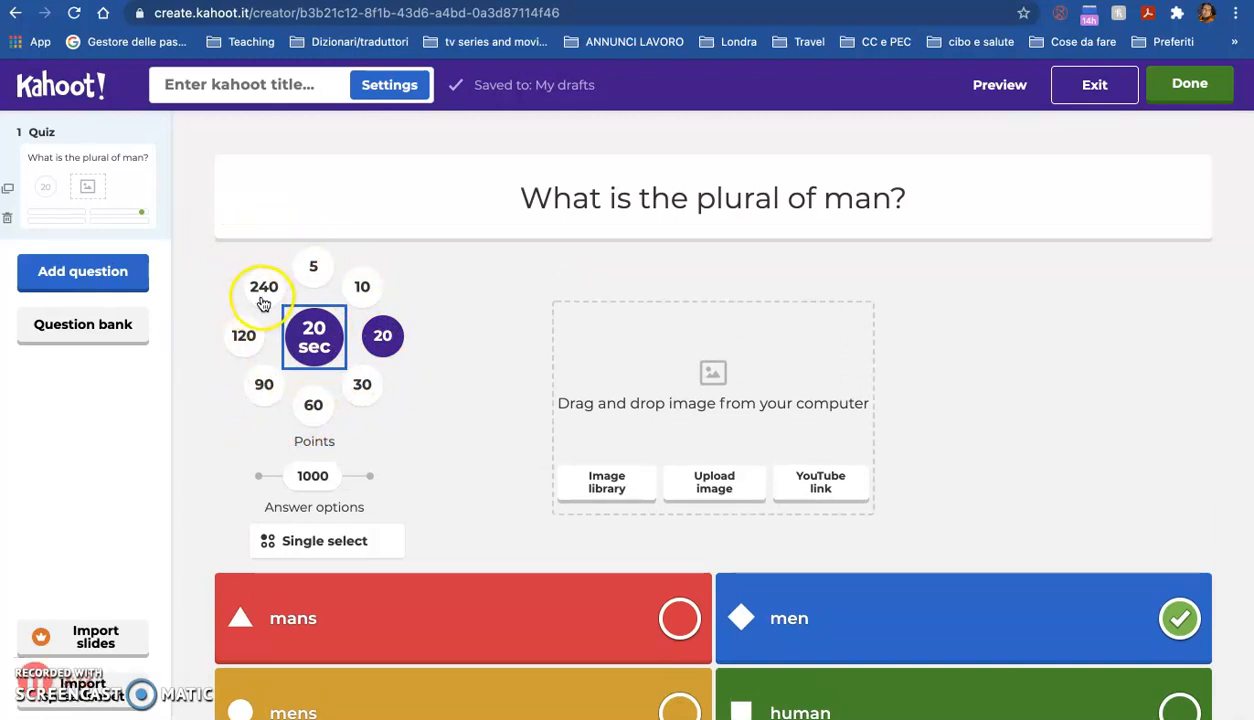
pyautogui.click(375, 399)
pyautogui.click(342, 386)
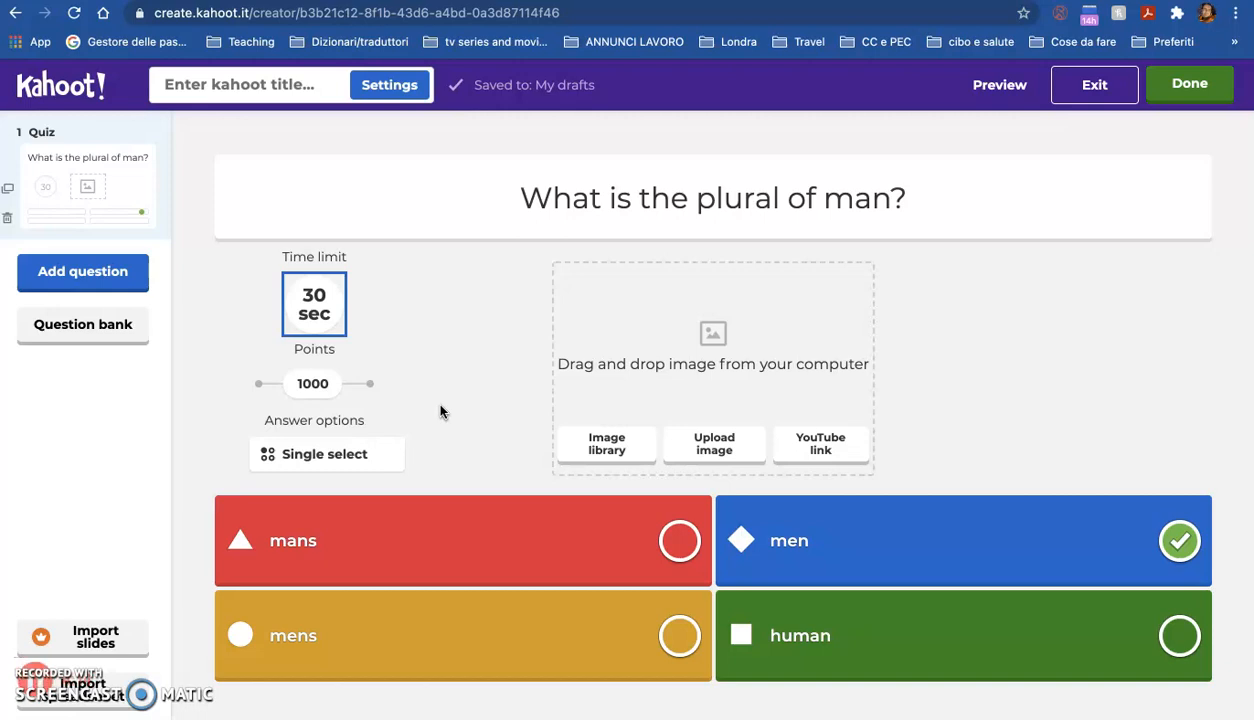
pyautogui.click(310, 388)
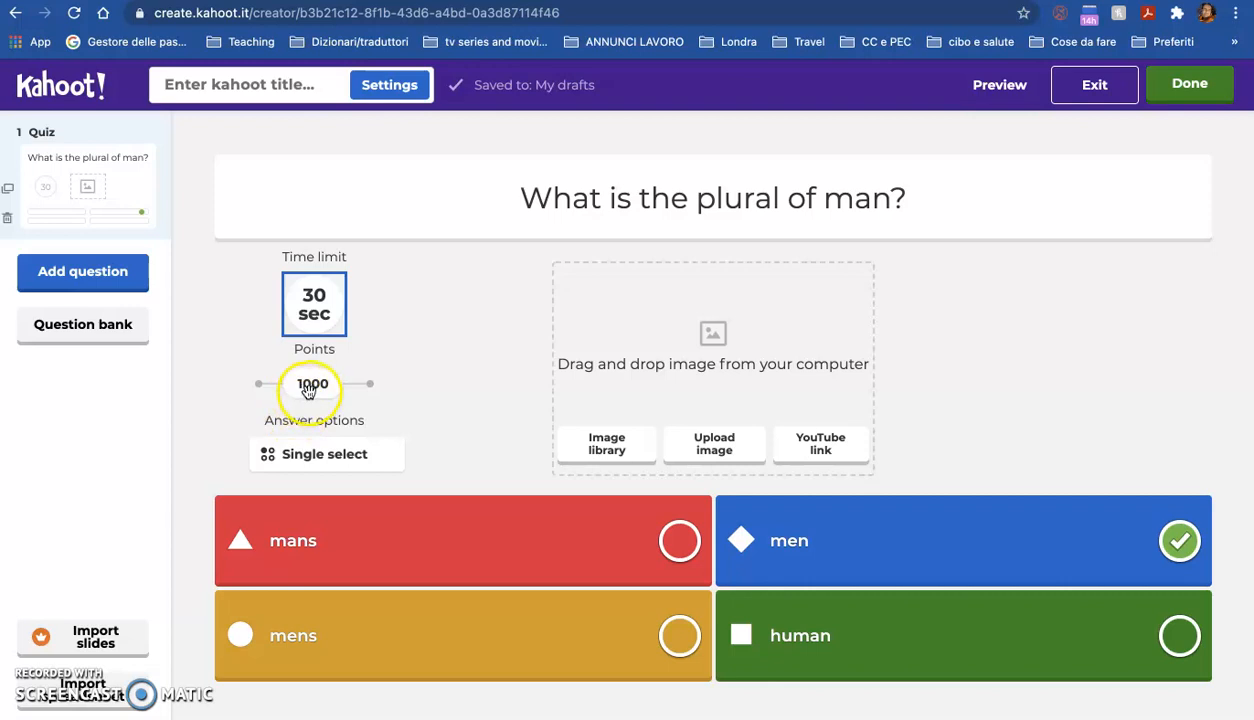
pyautogui.moveTo(310, 390)
pyautogui.mouseDown()
pyautogui.moveTo(378, 412)
pyautogui.moveTo(226, 401)
pyautogui.moveTo(318, 410)
pyautogui.mouseUp()
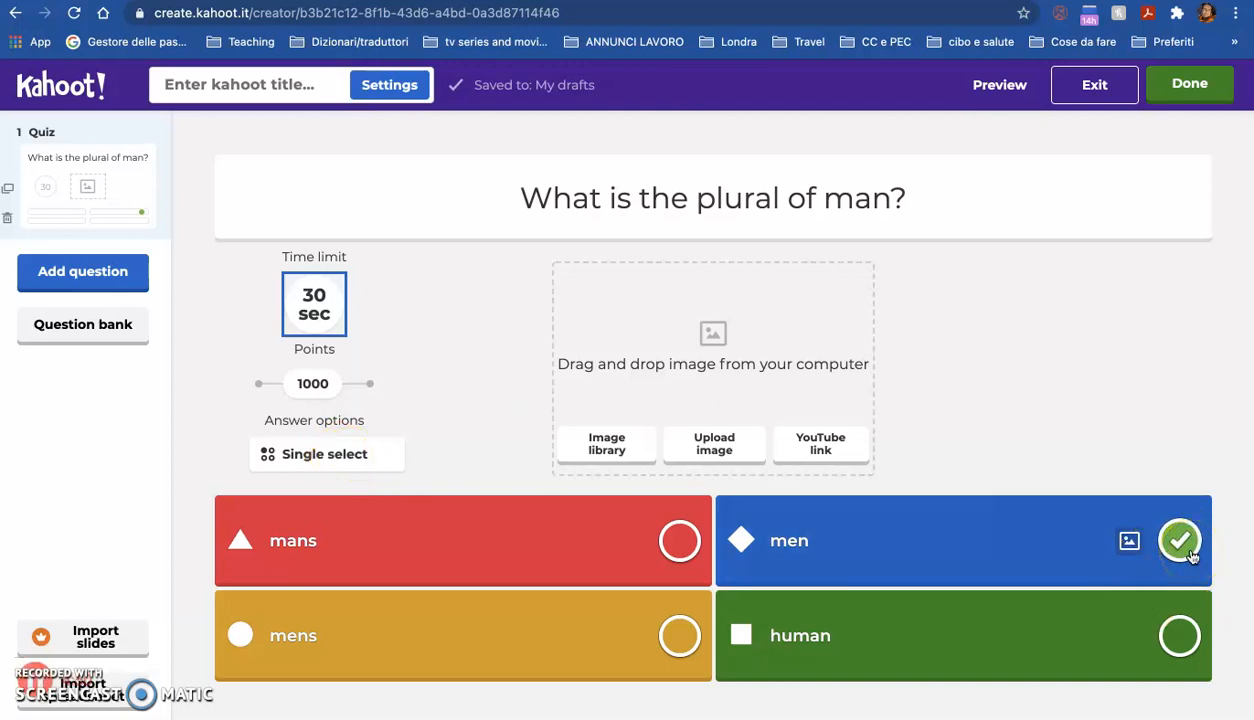
pyautogui.click(349, 456)
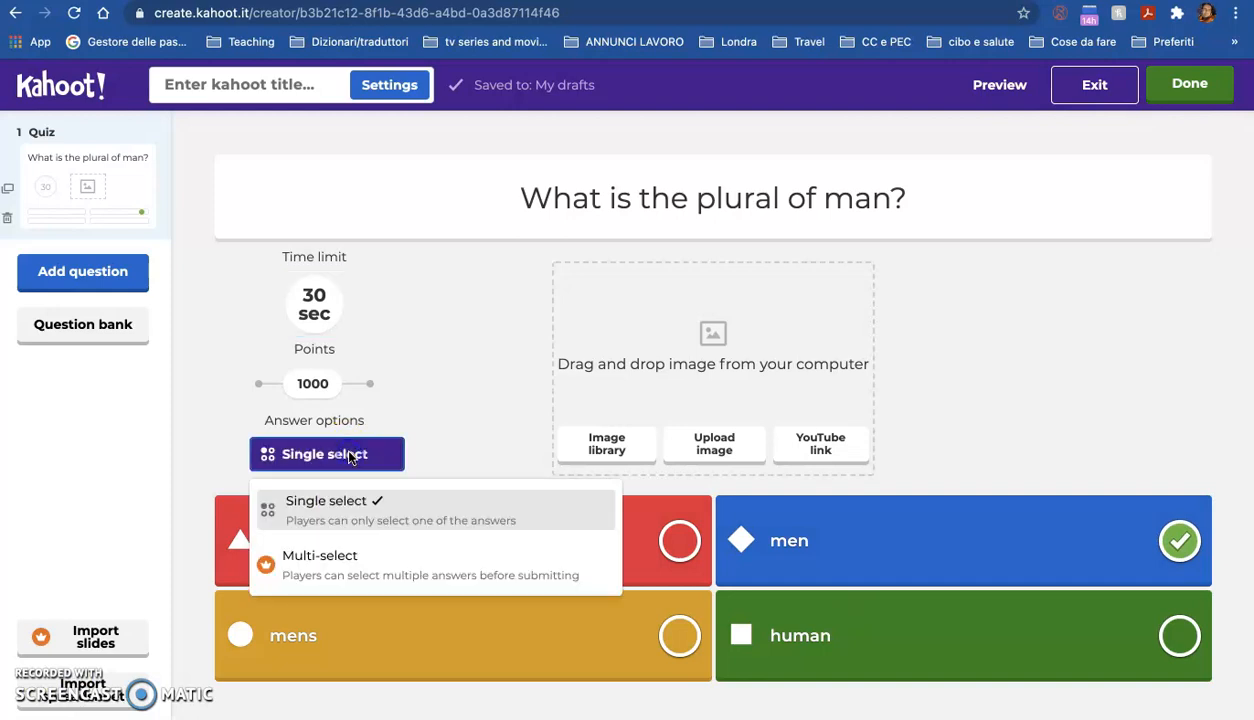
pyautogui.click(339, 571)
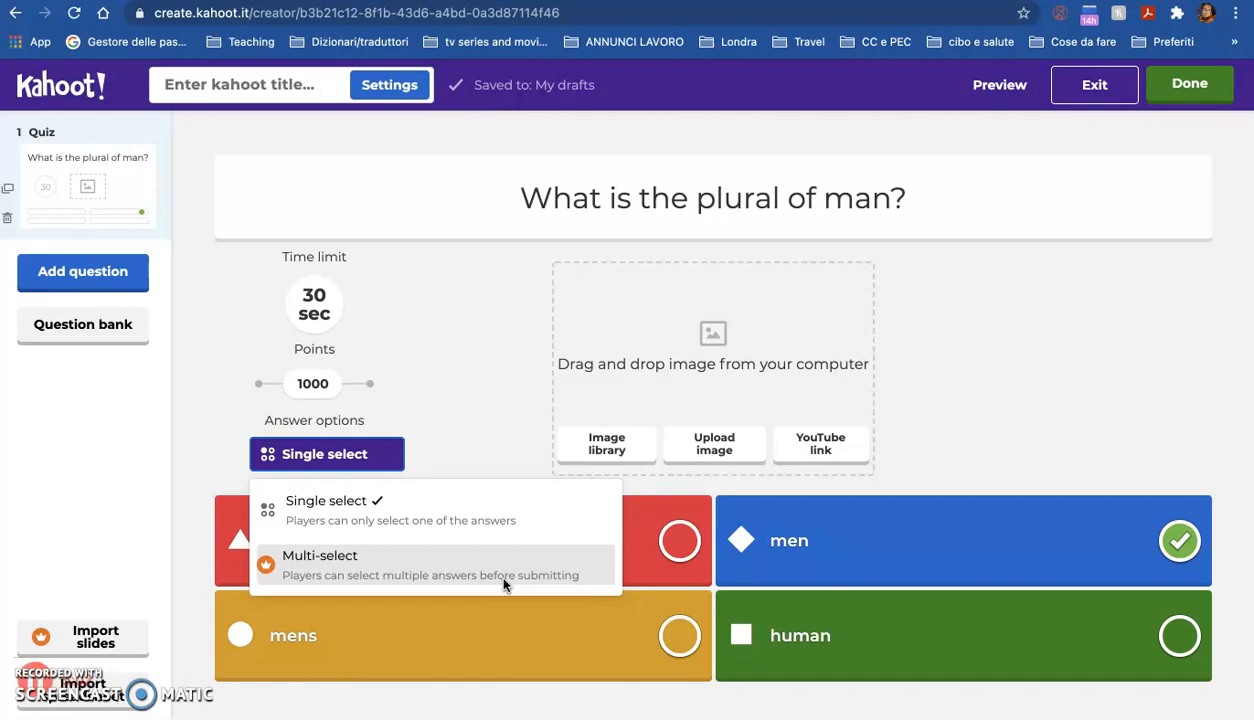
pyautogui.click(261, 568)
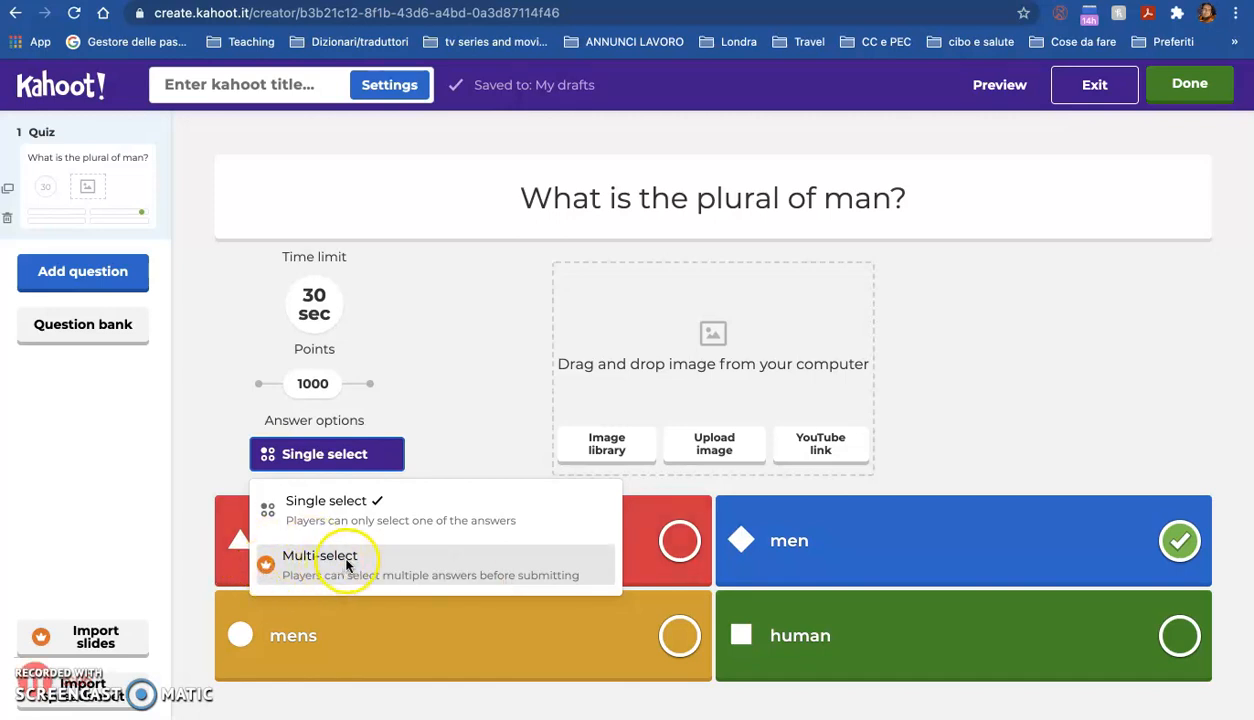
pyautogui.click(478, 461)
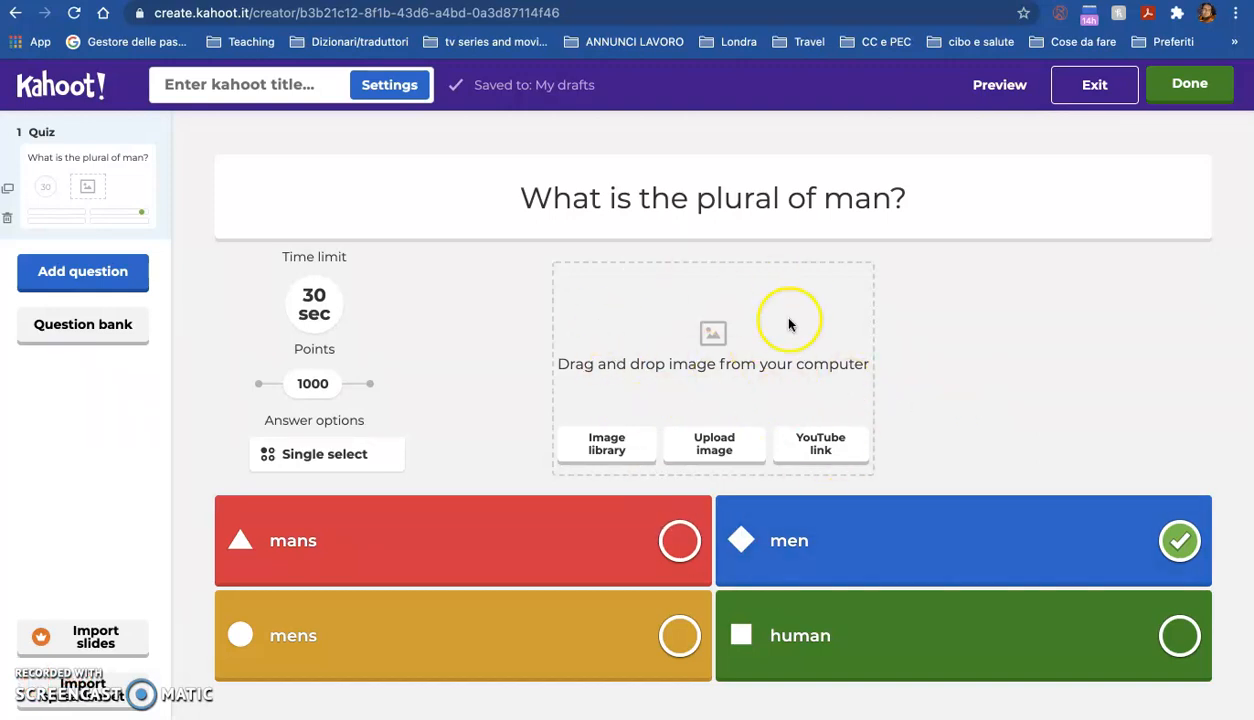
# Step: Add a zoomed-in crop of the graffiti image from the image library, then remove it
pyautogui.click(624, 452)
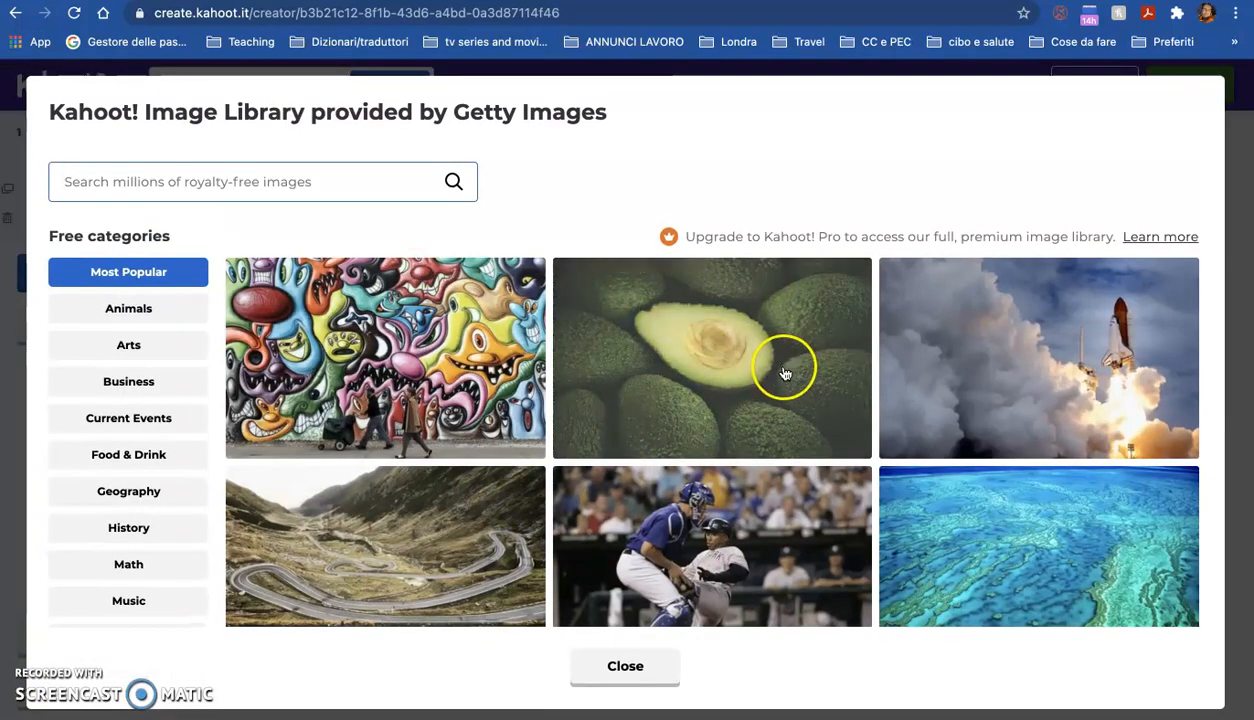
pyautogui.click(338, 435)
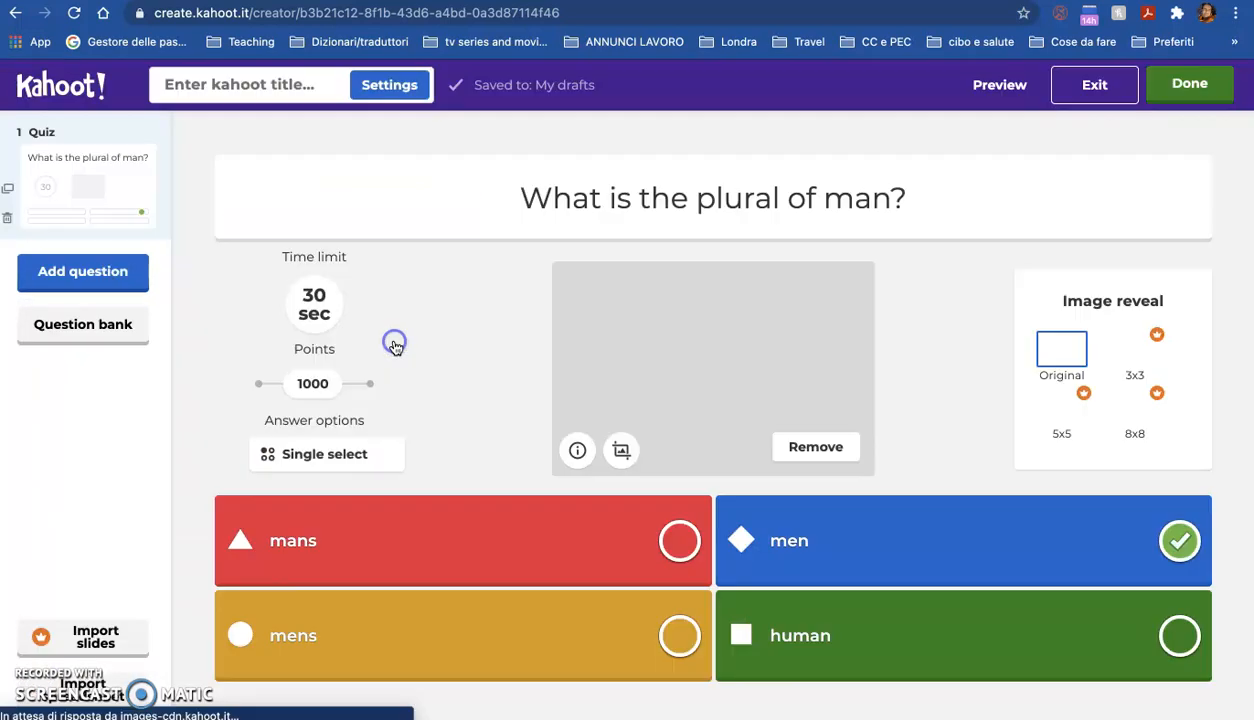
pyautogui.click(621, 450)
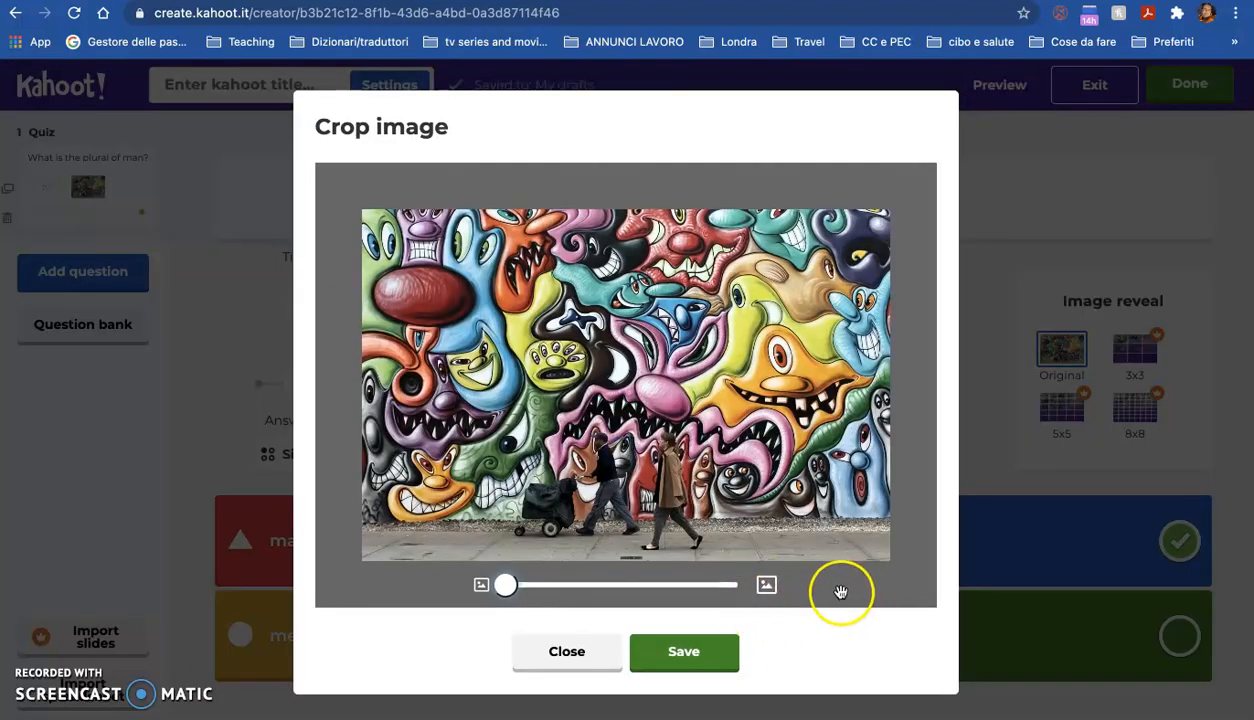
pyautogui.moveTo(507, 586); pyautogui.dragTo(650, 585)
pyautogui.moveTo(627, 400); pyautogui.dragTo(980, 430)
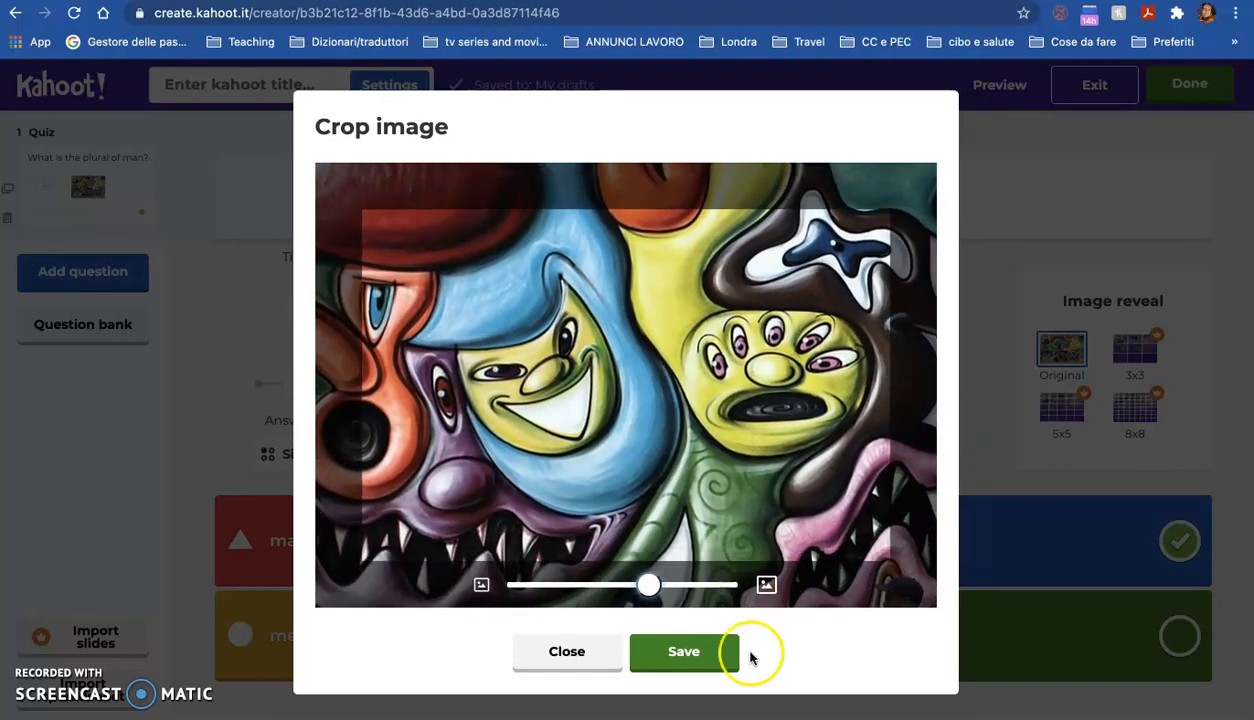
pyautogui.click(710, 651)
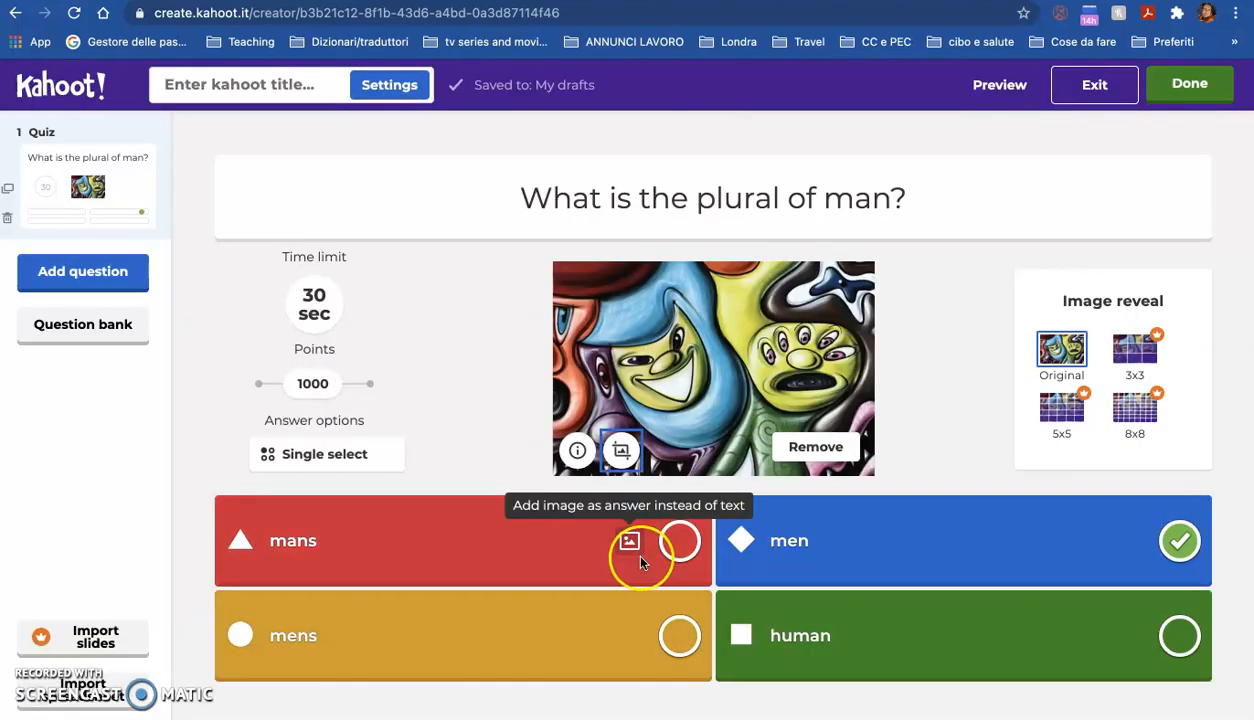
pyautogui.click(843, 446)
# Step: Add the graffiti street-art image from the image library to the first question
pyautogui.click(715, 446)
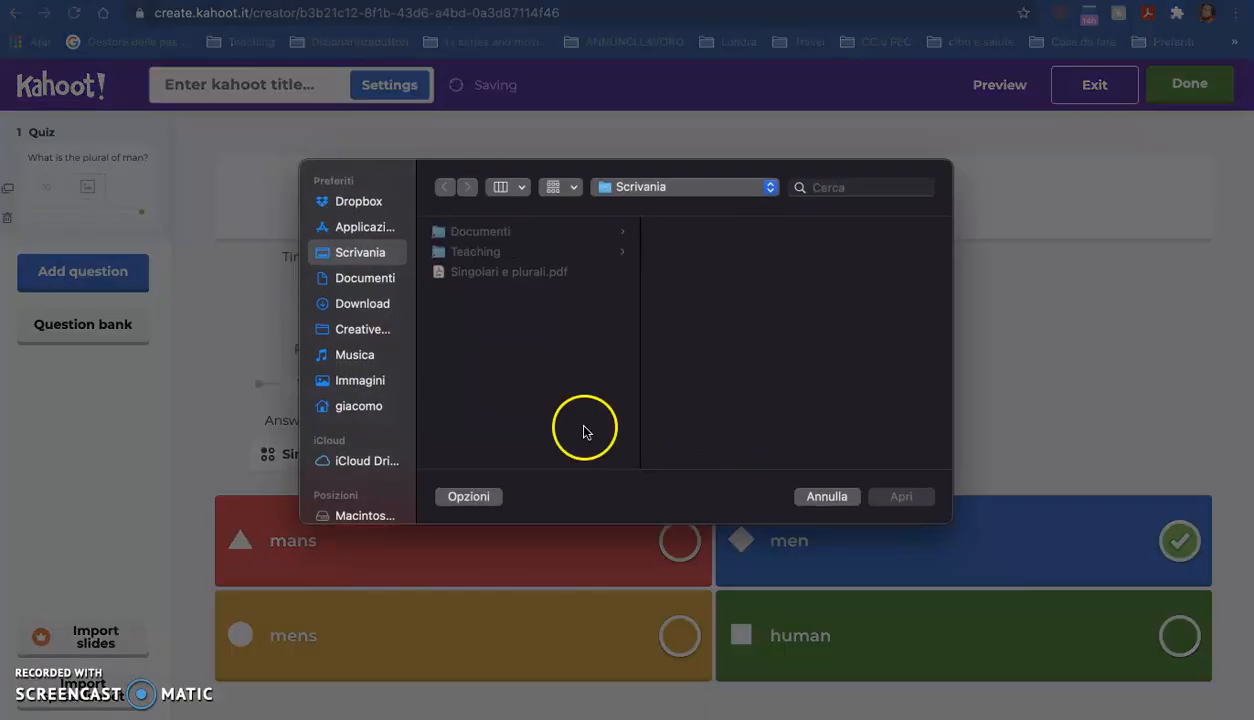
pyautogui.click(826, 497)
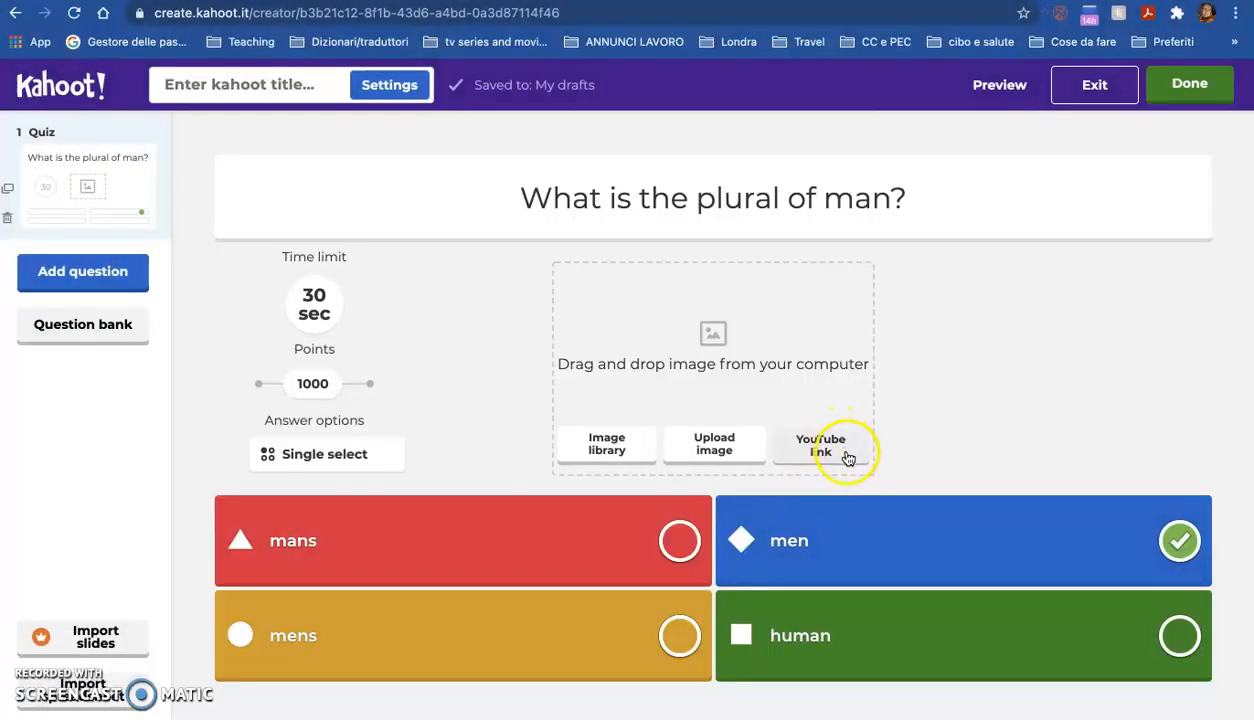
pyautogui.click(615, 458)
pyautogui.click(406, 327)
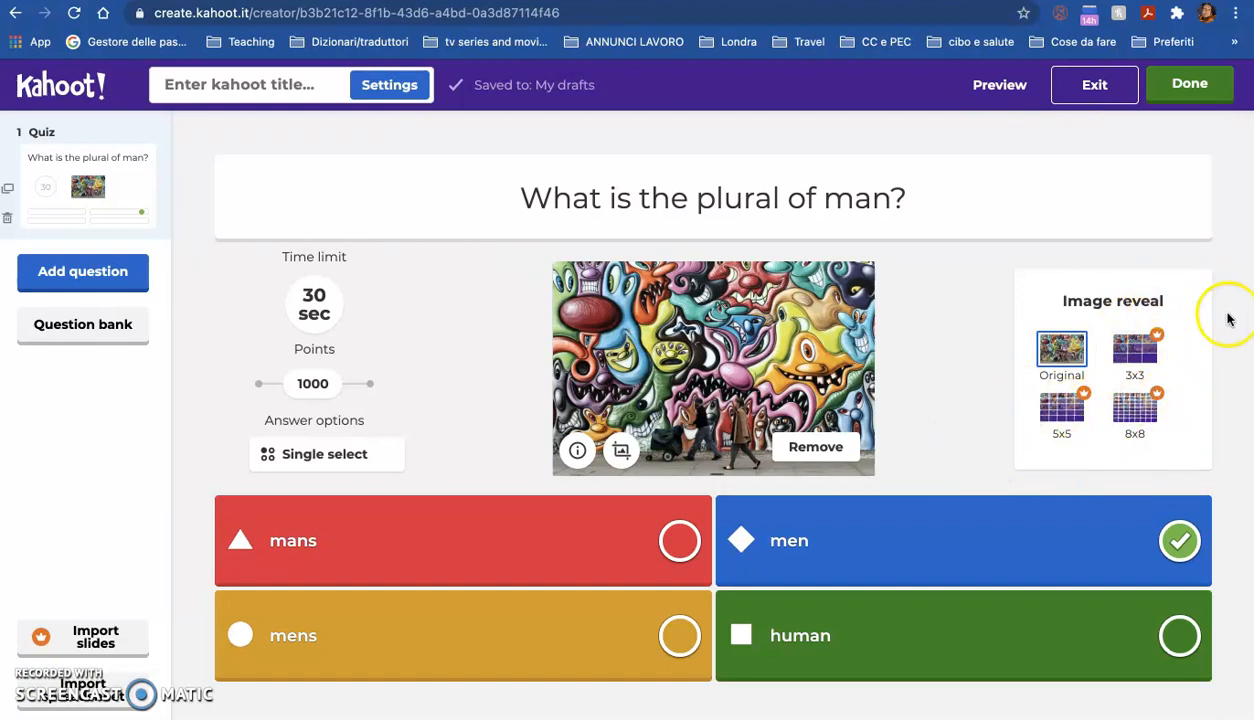
# Step: Add a second question of the Quiz type
pyautogui.click(87, 280)
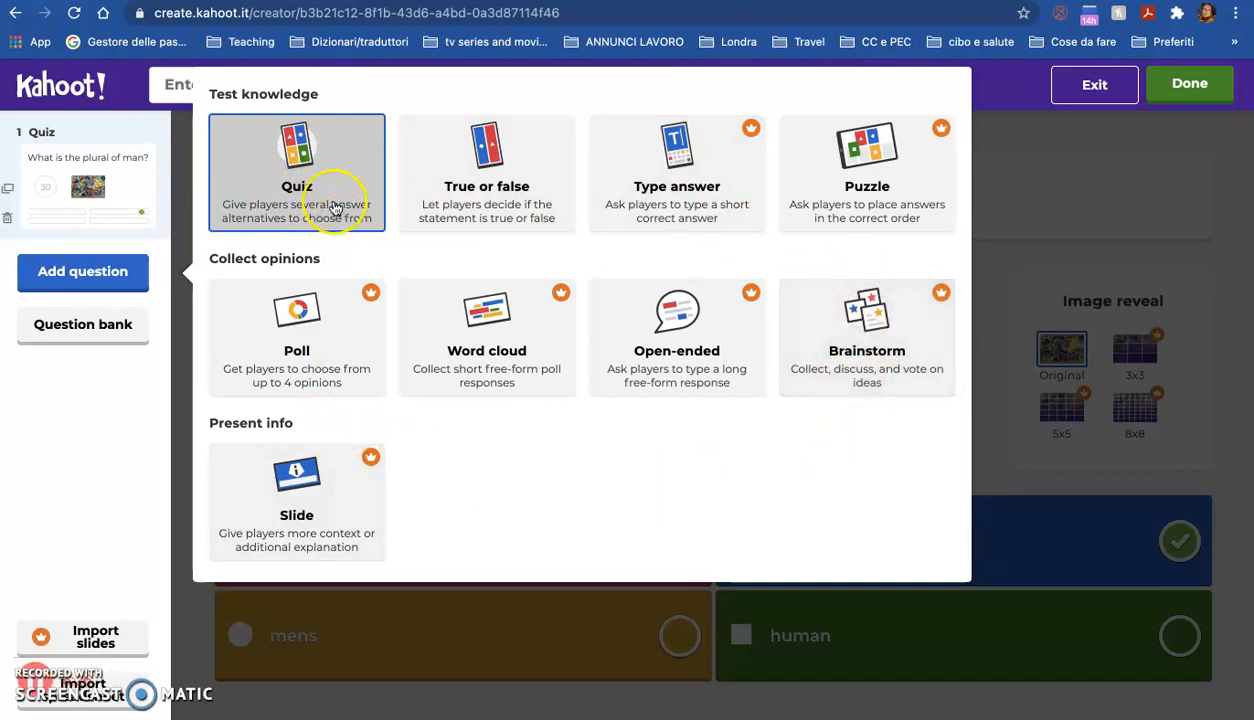
pyautogui.click(520, 175)
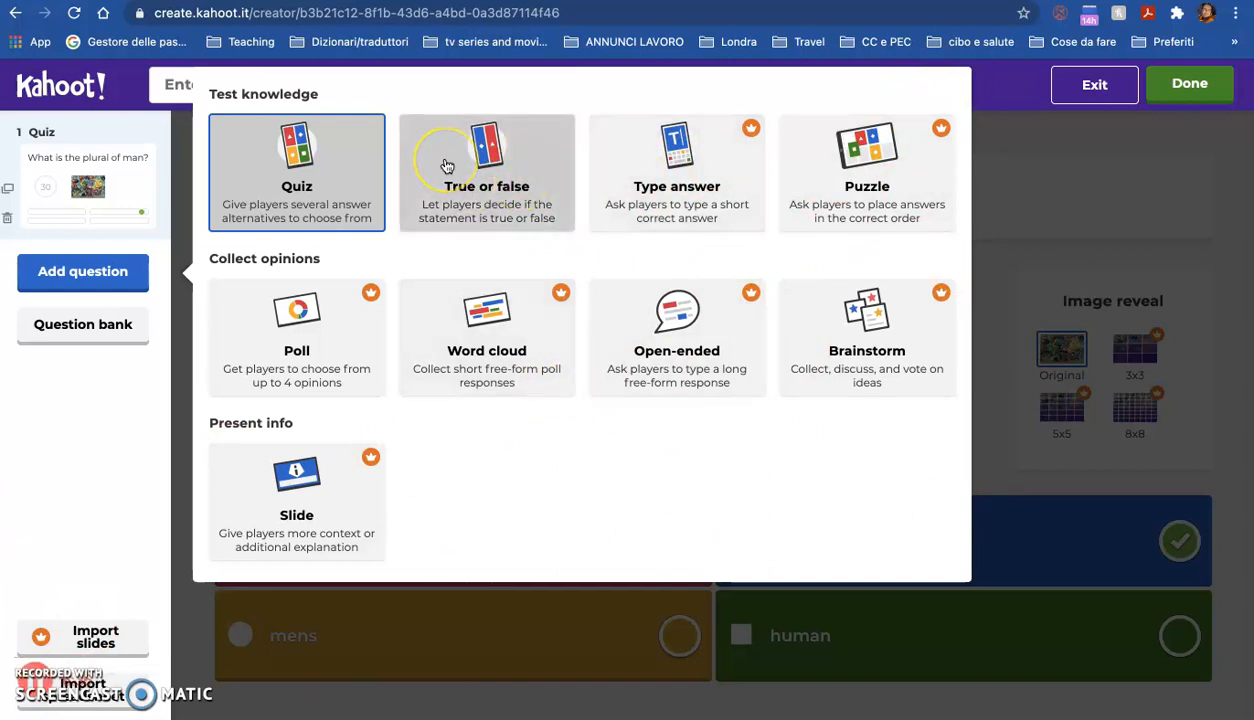
pyautogui.click(339, 157)
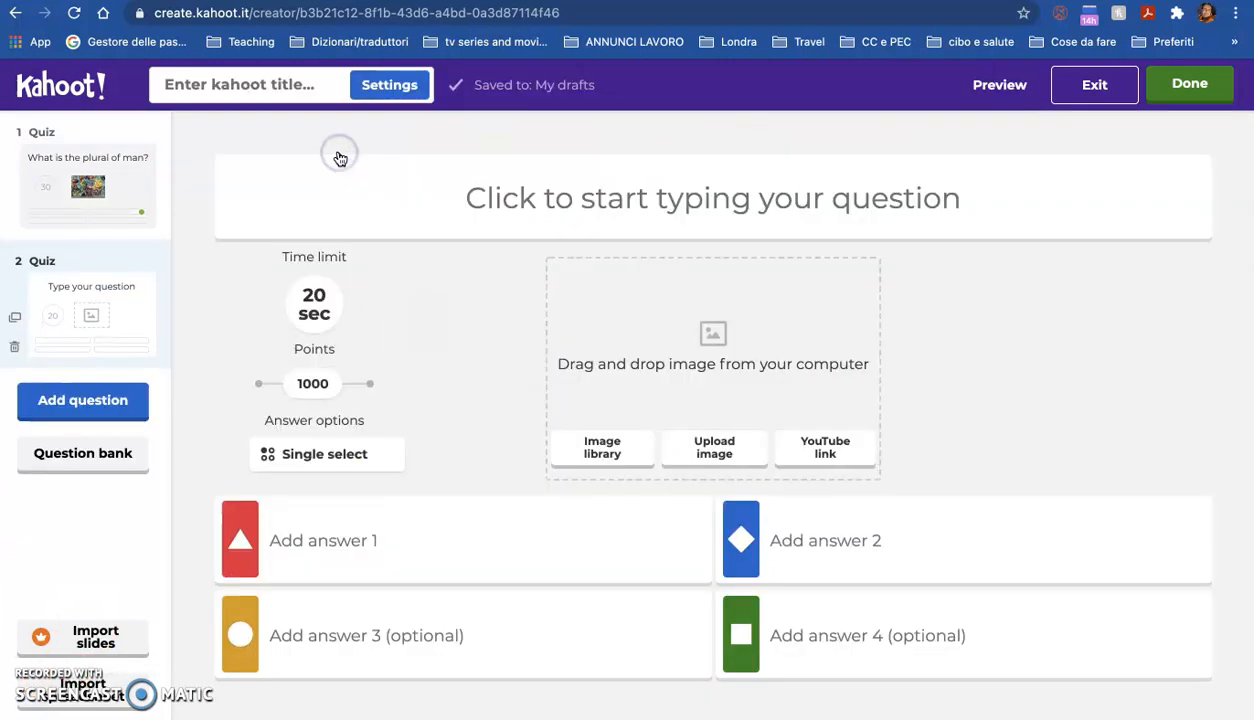
# Step: Enter the second question as 'how do I order at the bar?'
pyautogui.click(636, 207)
pyautogui.write('how do I order at the bar?')
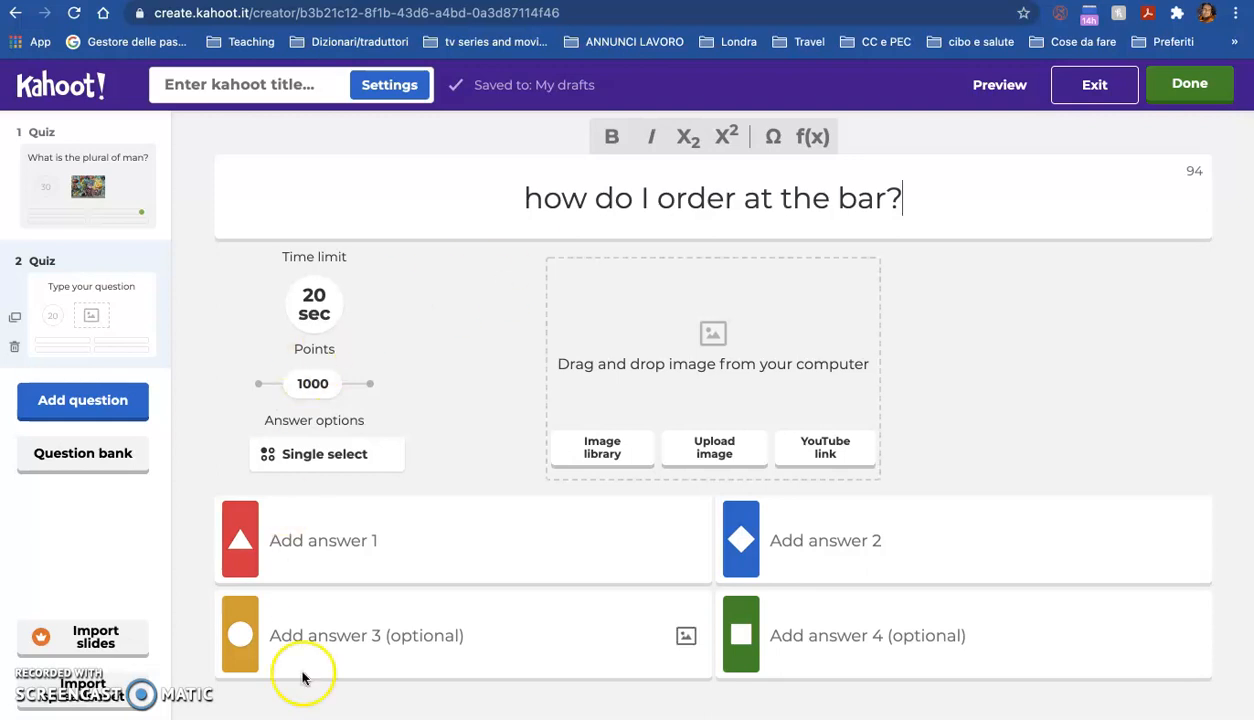
# Step: Fill in the answers 'can I have', 'I demand', 'I want' and 'I would like'
pyautogui.click(302, 541)
pyautogui.write('can I have')
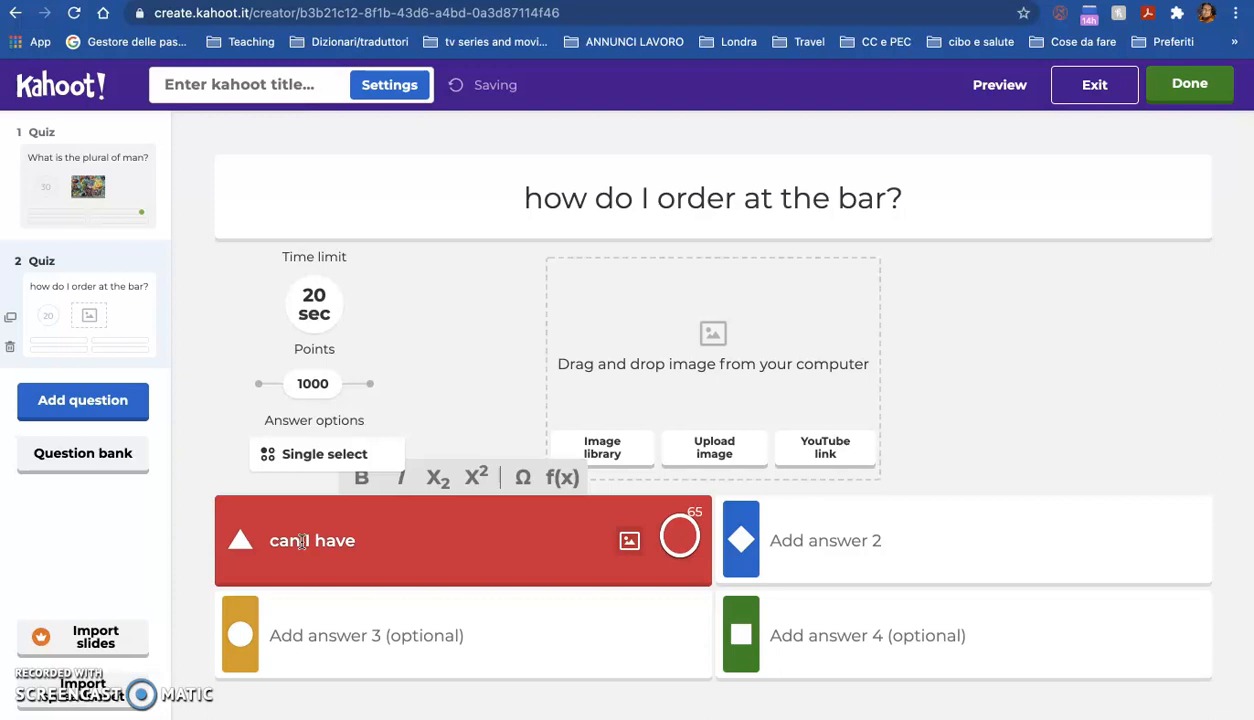
pyautogui.click(340, 623)
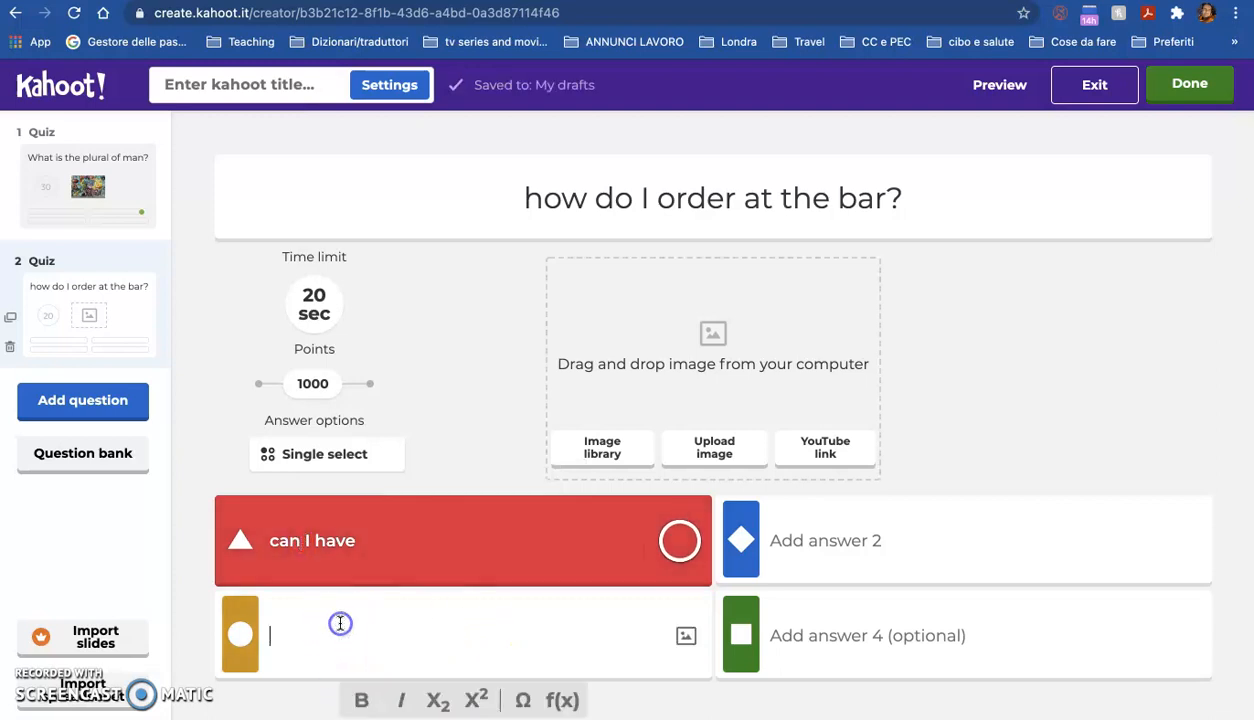
pyautogui.write('I want')
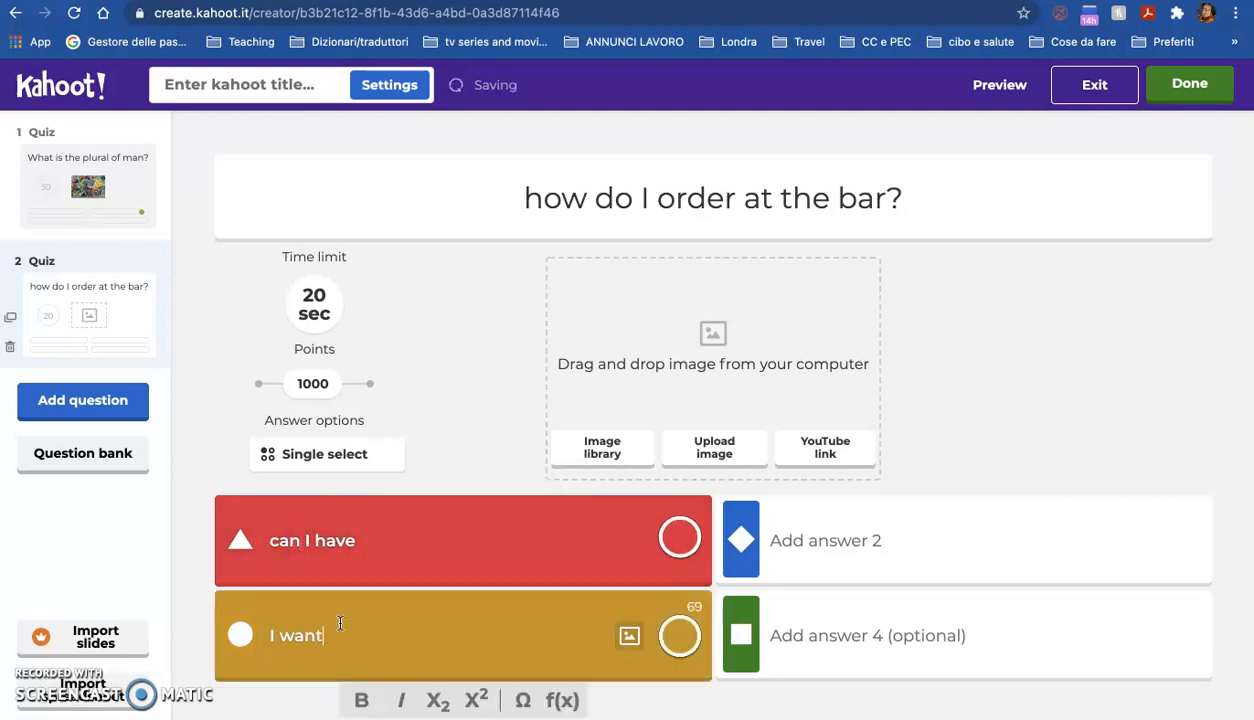
pyautogui.click(846, 540)
pyautogui.write('I')
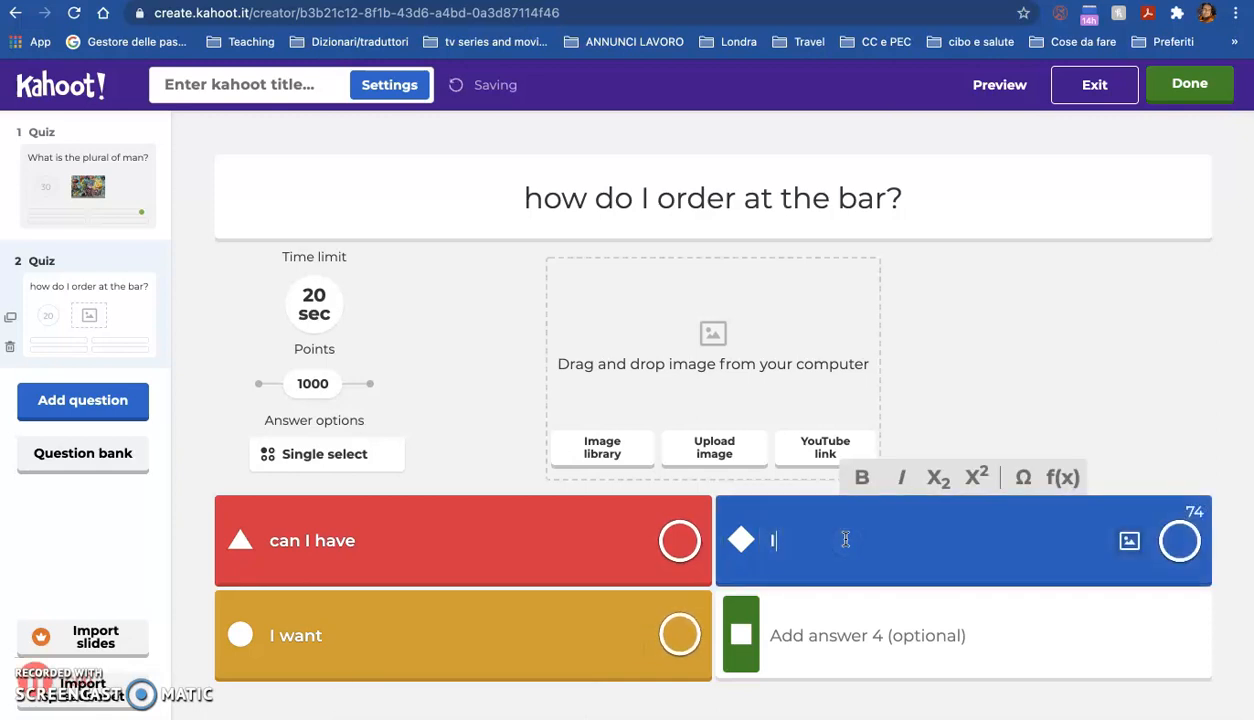
pyautogui.write(' demand')
pyautogui.click(854, 638)
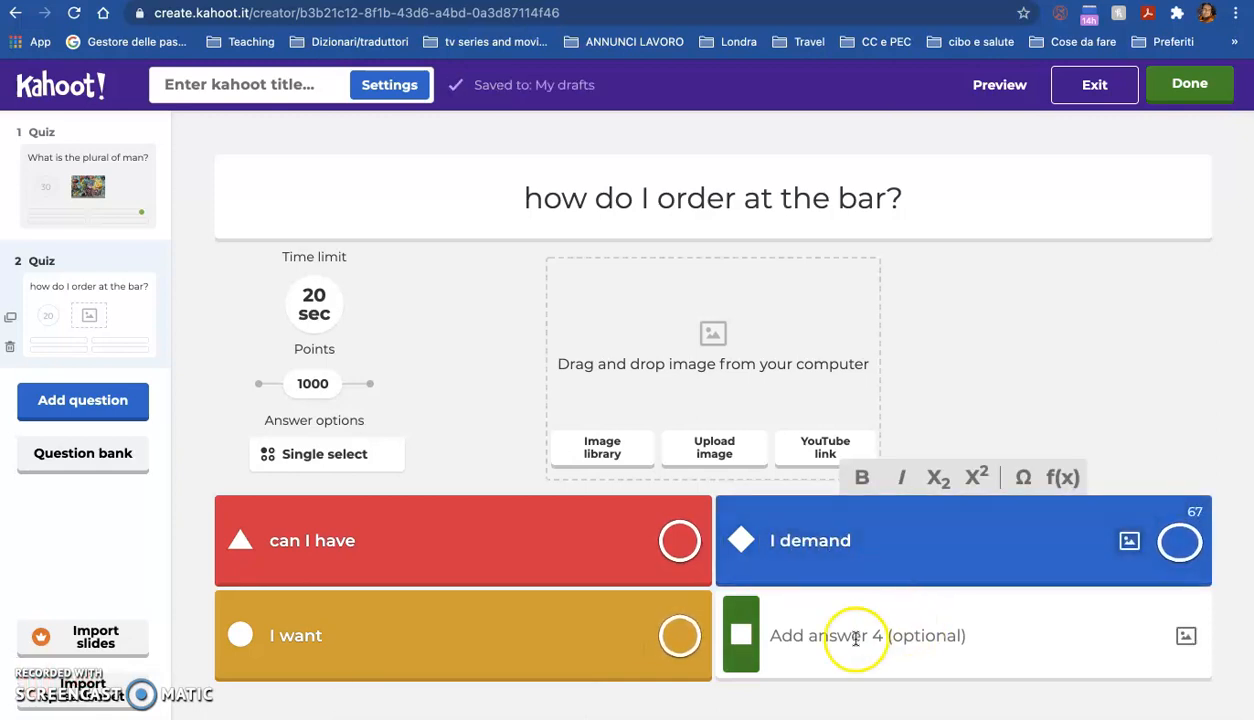
pyautogui.write('I wou')
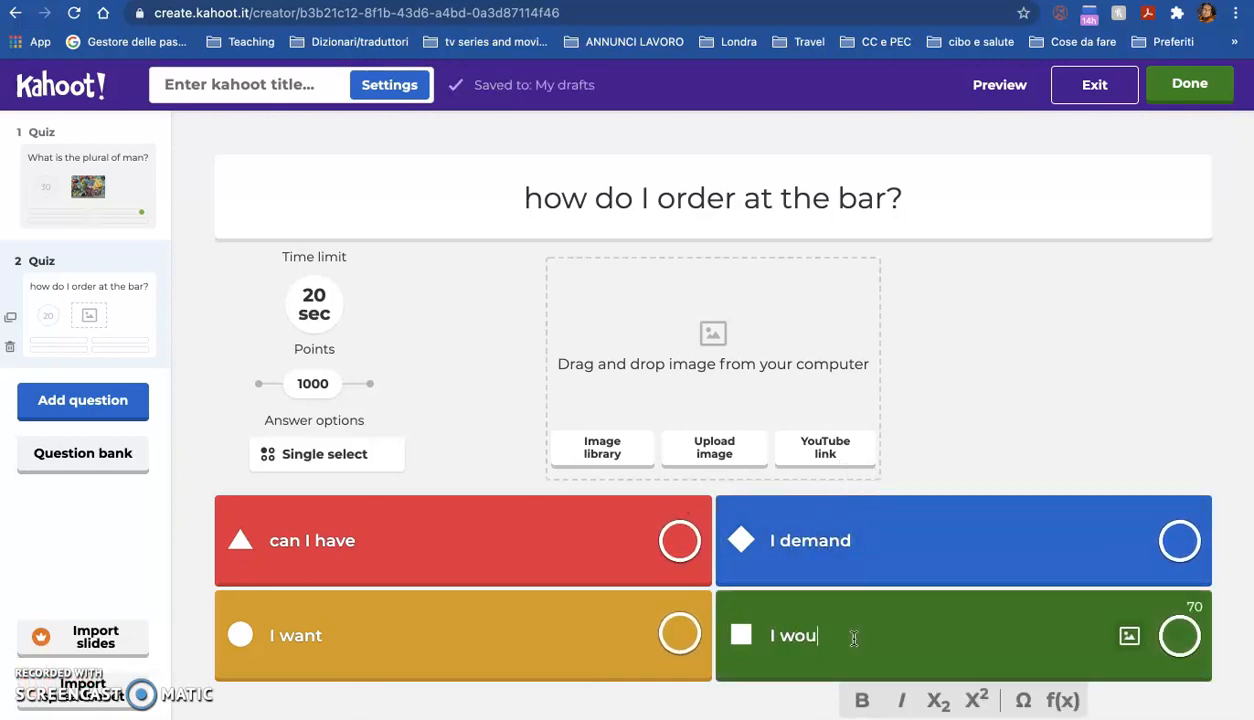
pyautogui.write('ld like')
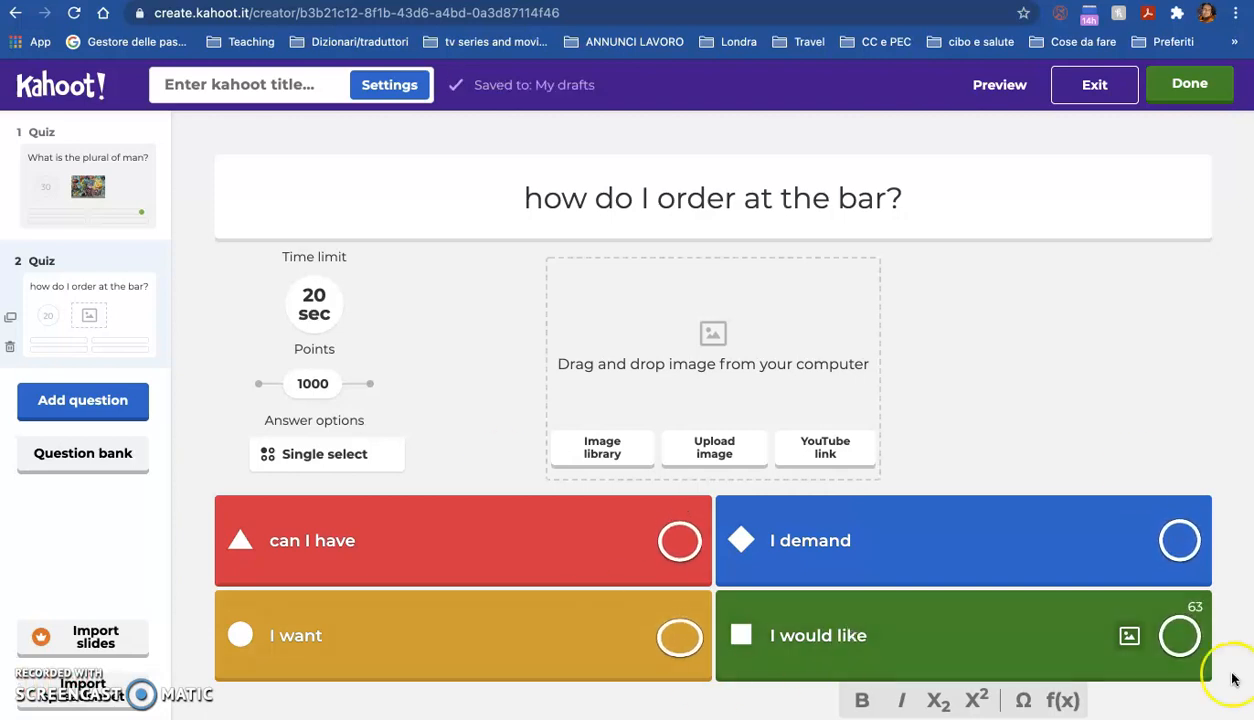
# Step: Set the second question's time limit to 60 seconds
pyautogui.click(327, 297)
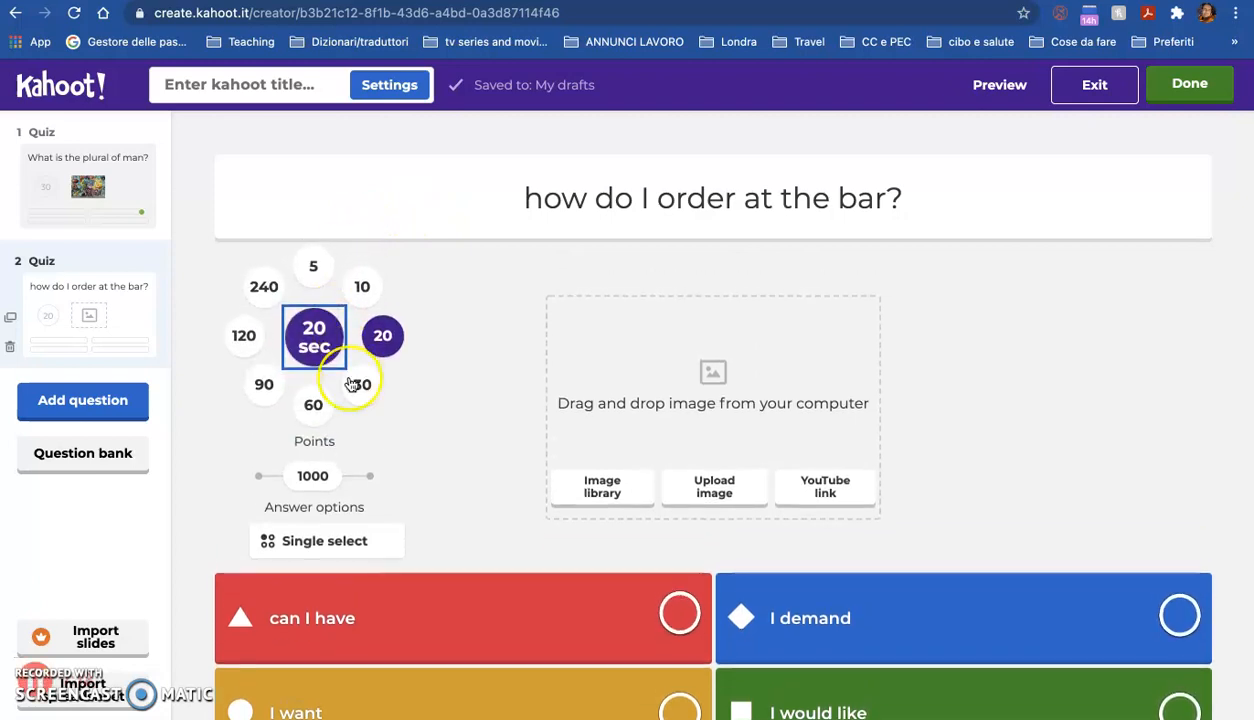
pyautogui.click(310, 416)
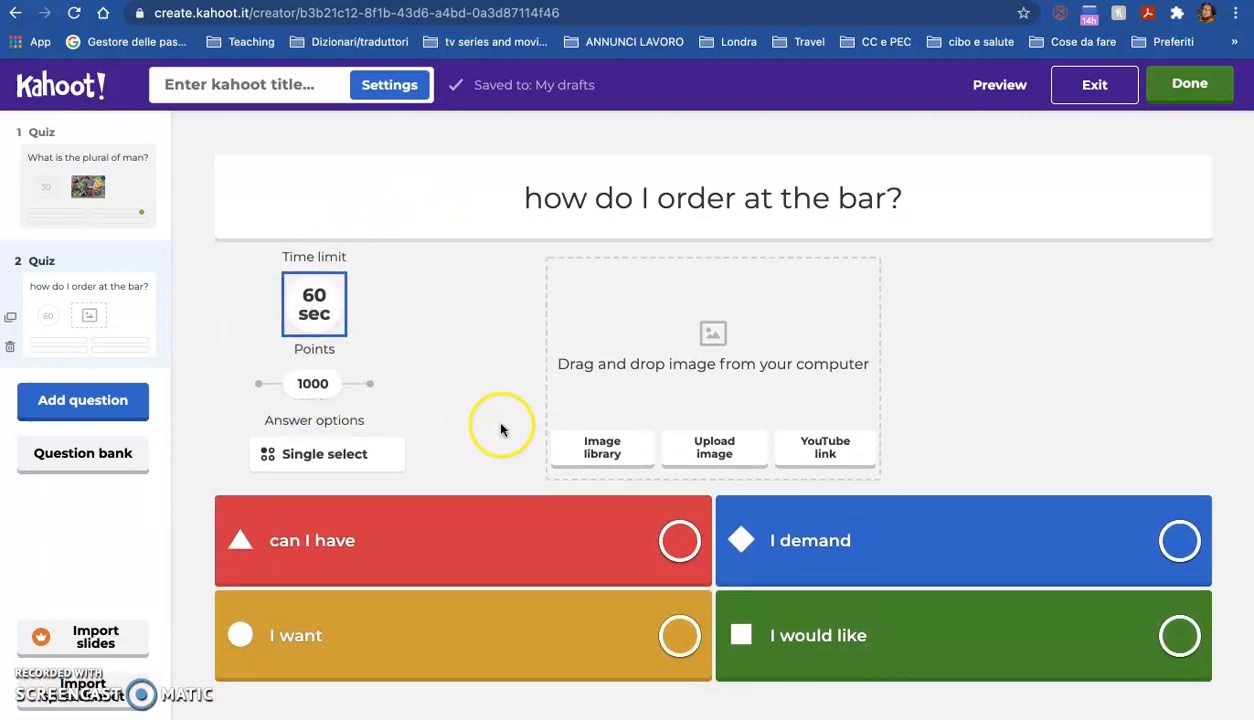
# Step: Add the cereal bowl image from the image library to the second question
pyautogui.click(610, 452)
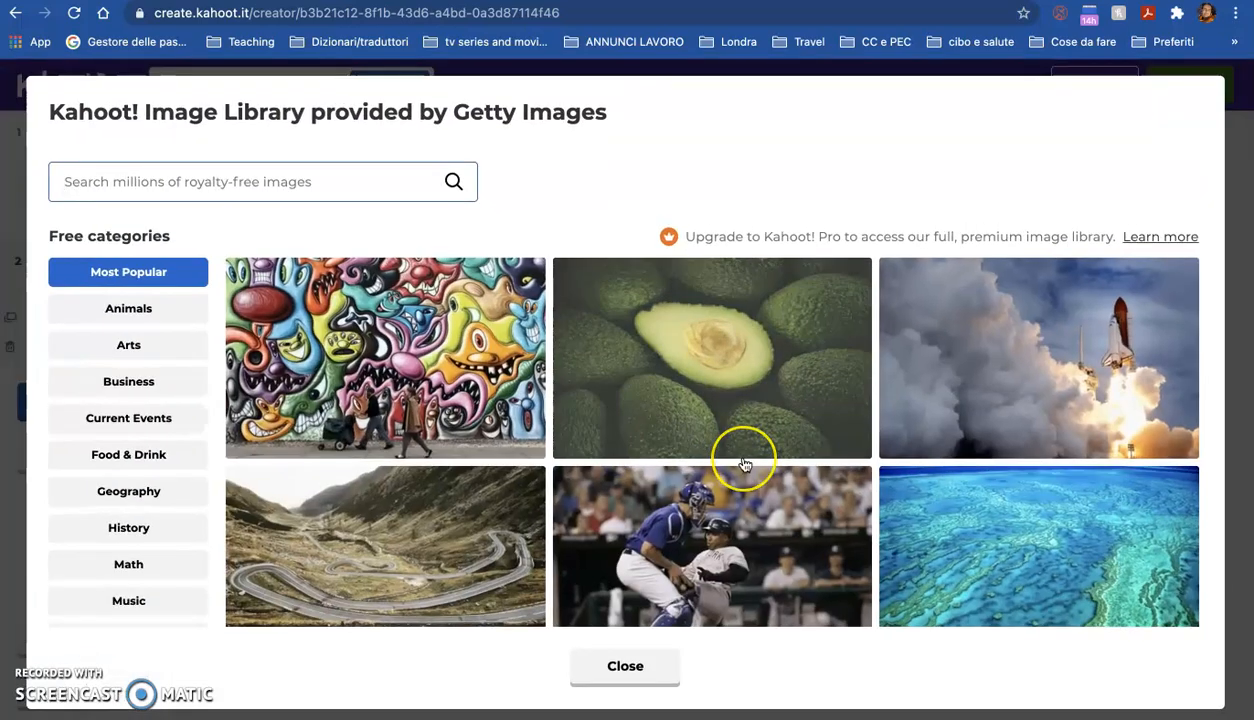
pyautogui.scroll(-10, 742, 450)
pyautogui.scroll(5, 745, 465)
pyautogui.click(790, 452)
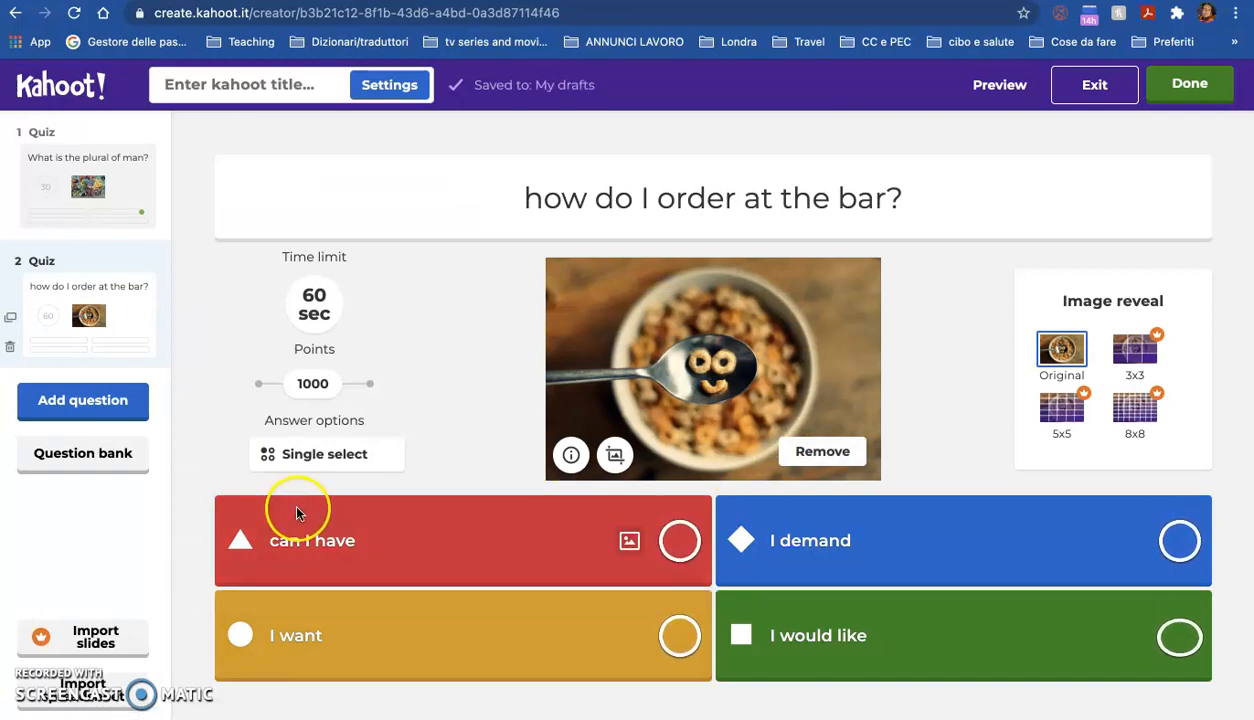
# Step: Mark 'can I have' and 'I would like' as correct answers
pyautogui.click(680, 541)
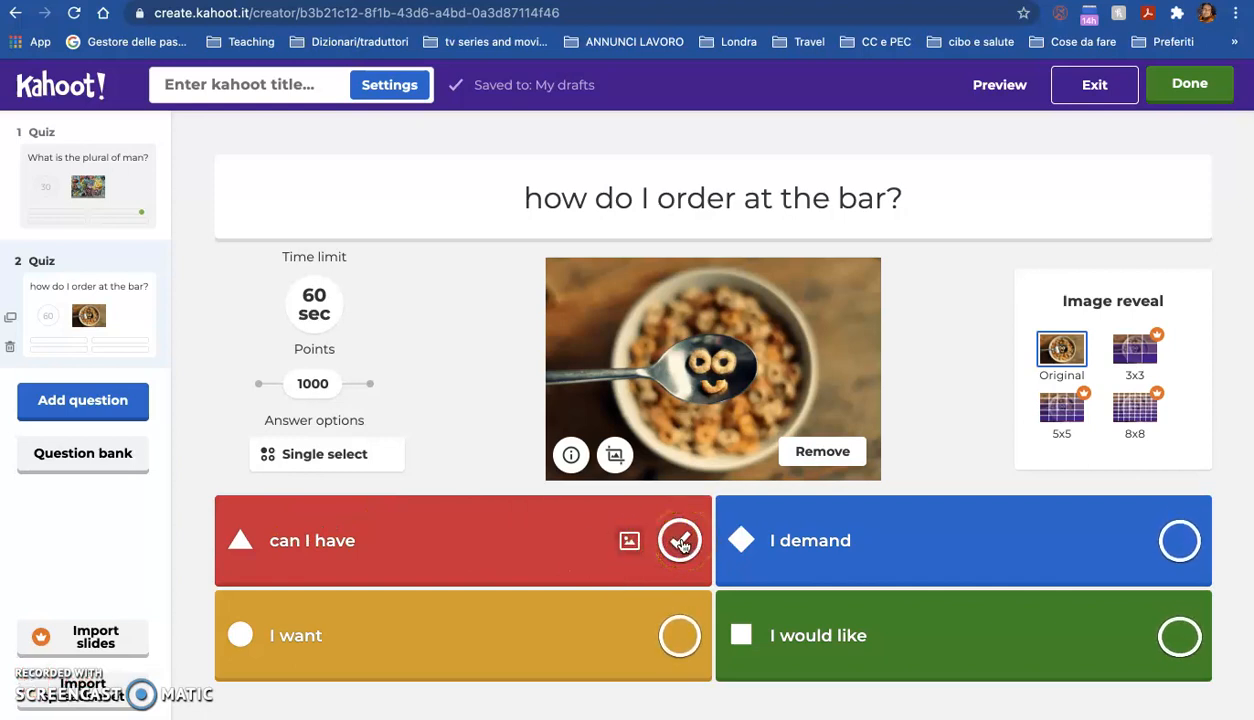
pyautogui.click(682, 545)
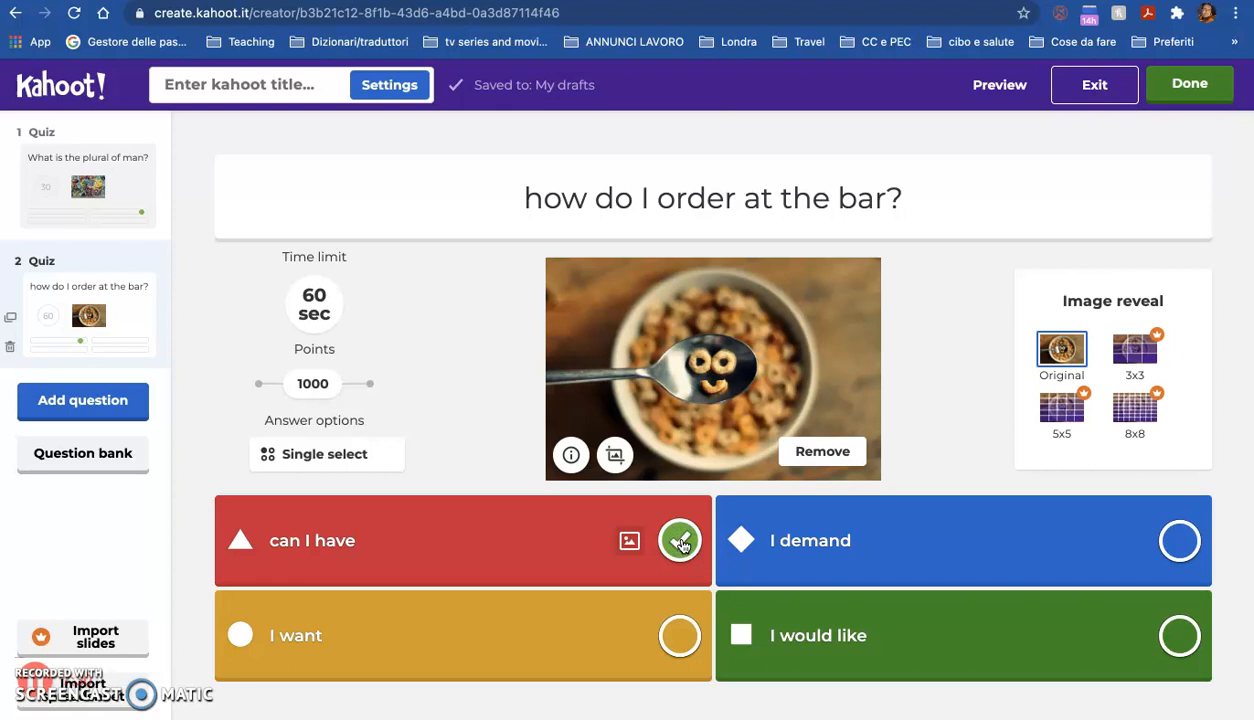
pyautogui.click(1179, 636)
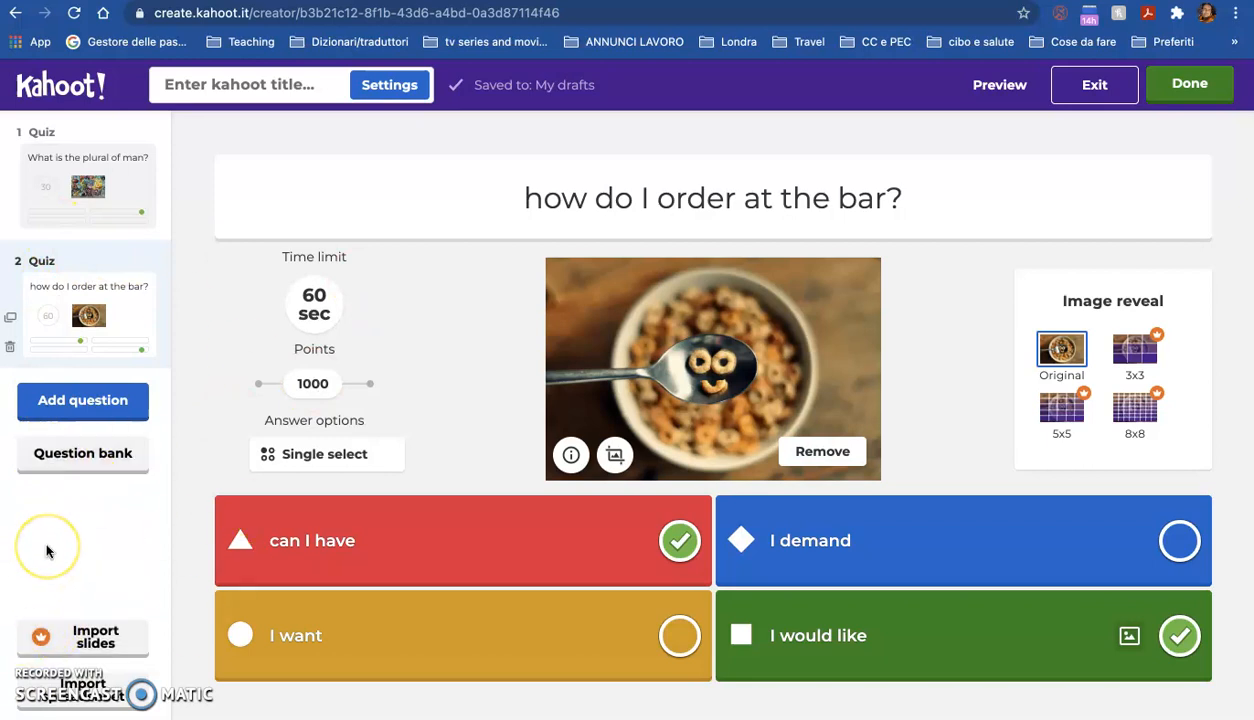
# Step: Search the question bank for 'simple past' and add the first Past Simple question to the quiz
pyautogui.click(71, 470)
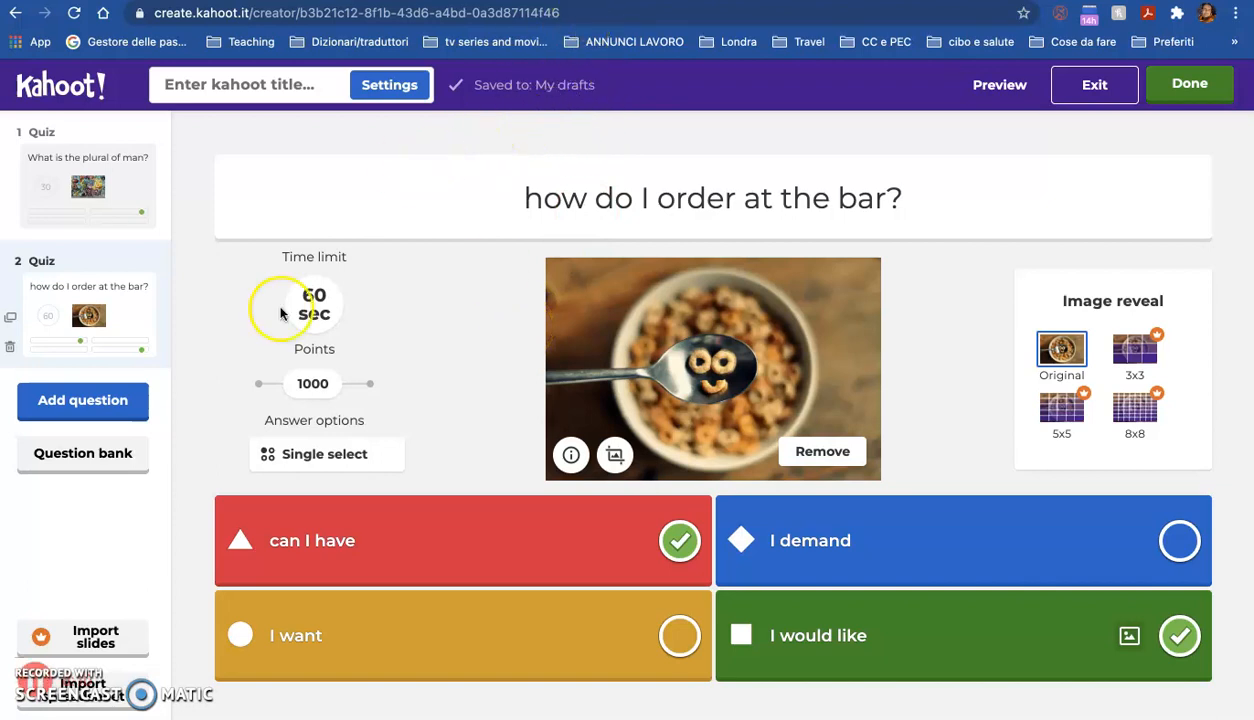
pyautogui.click(97, 458)
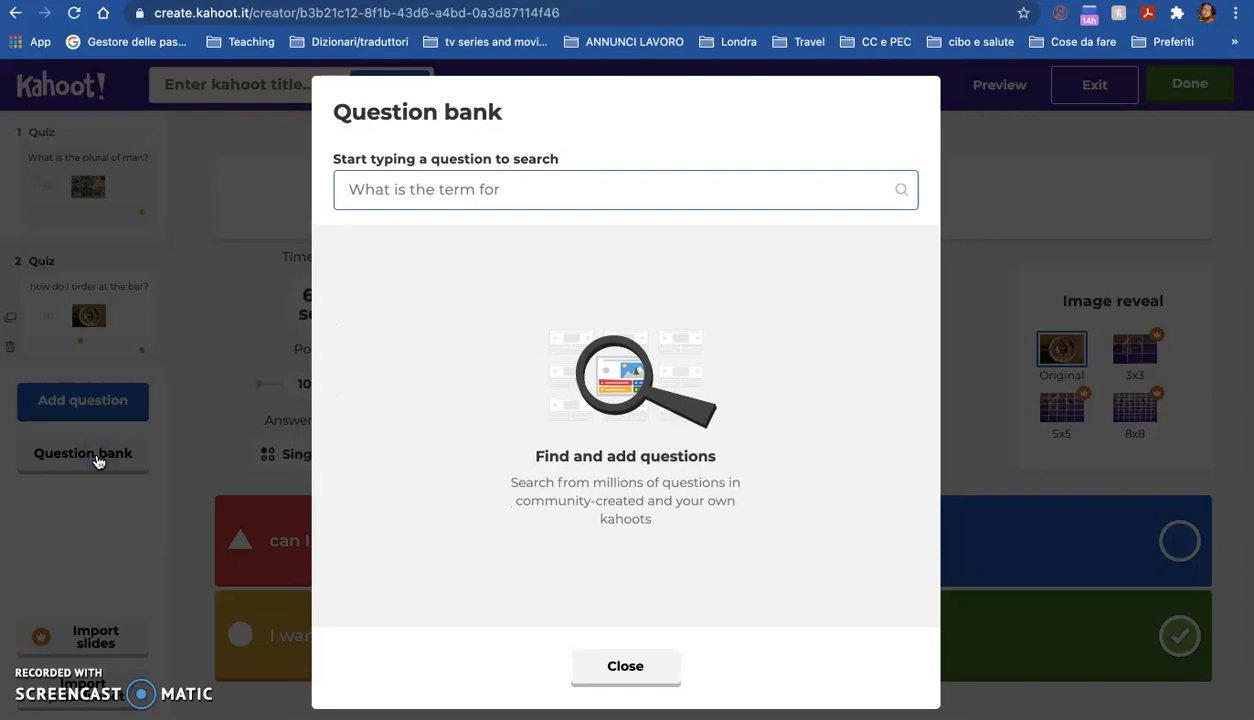
pyautogui.click(440, 190)
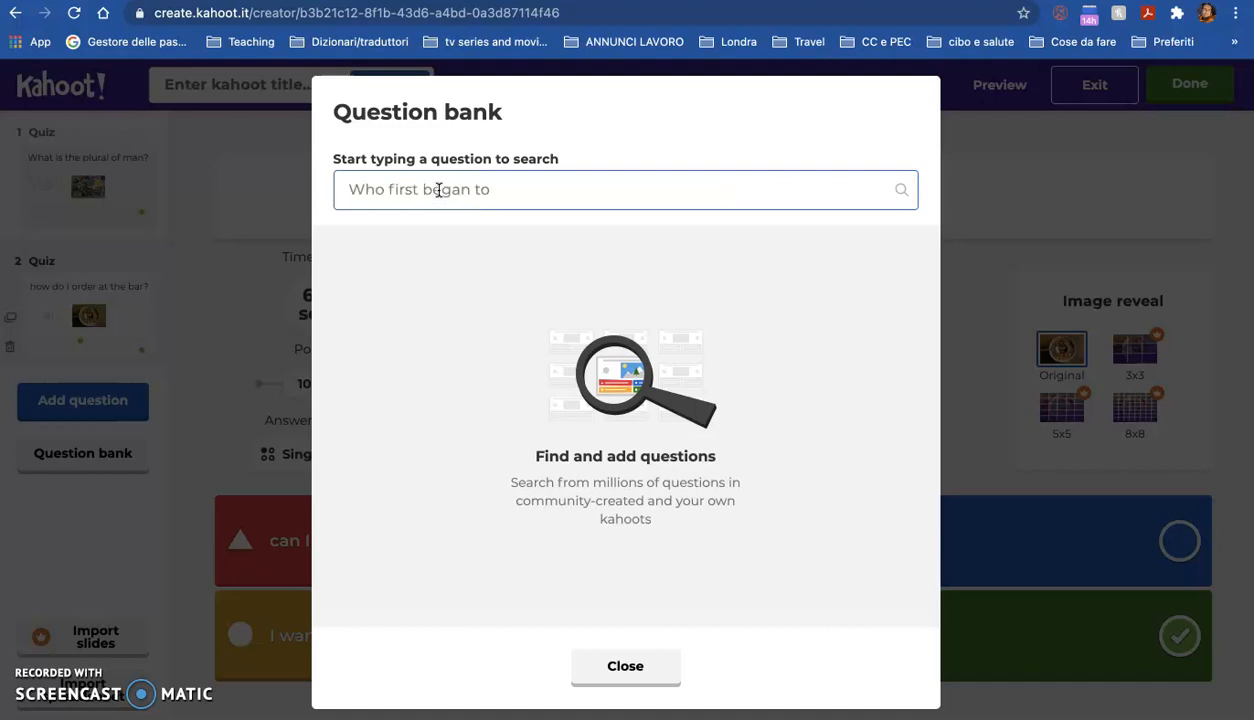
pyautogui.write('simple past')
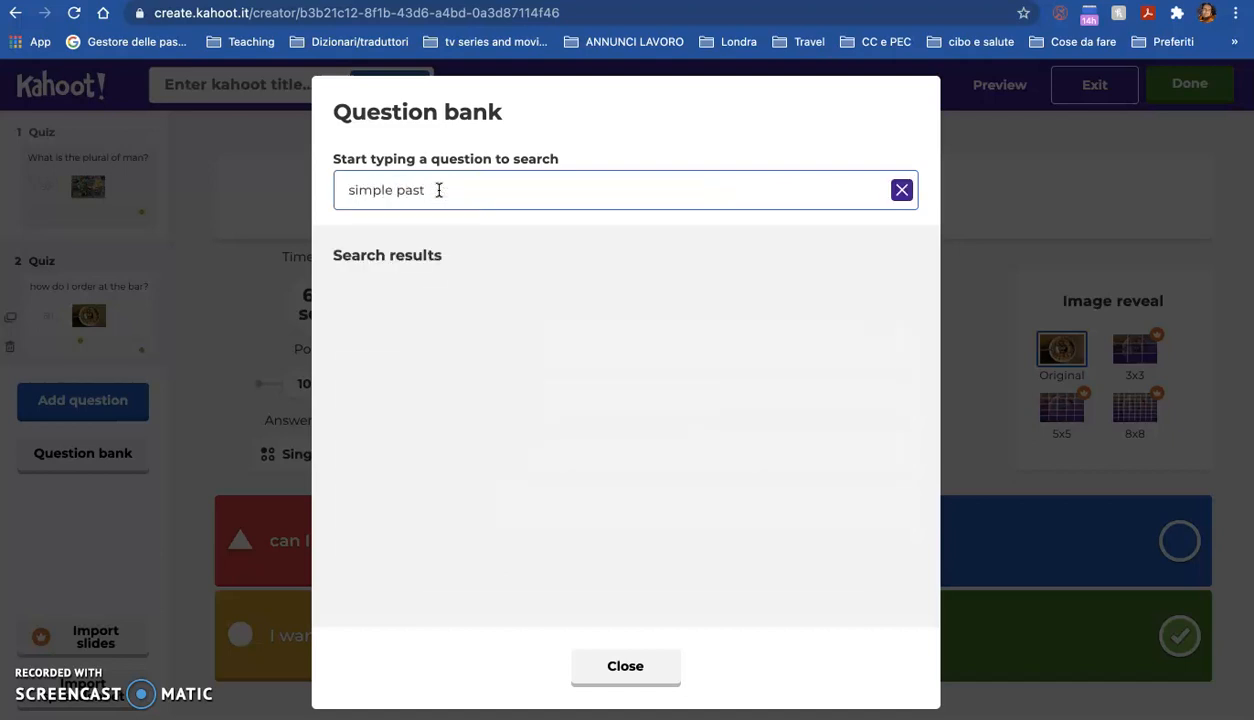
pyautogui.click(449, 200)
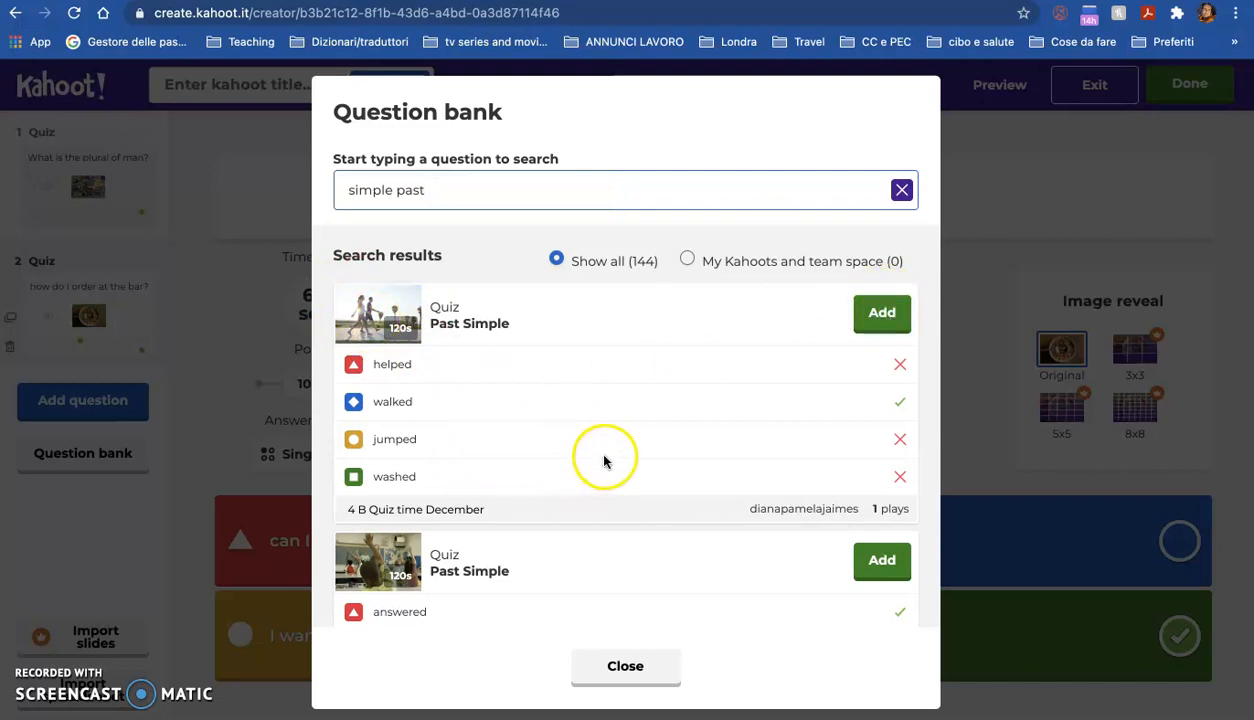
pyautogui.click(881, 314)
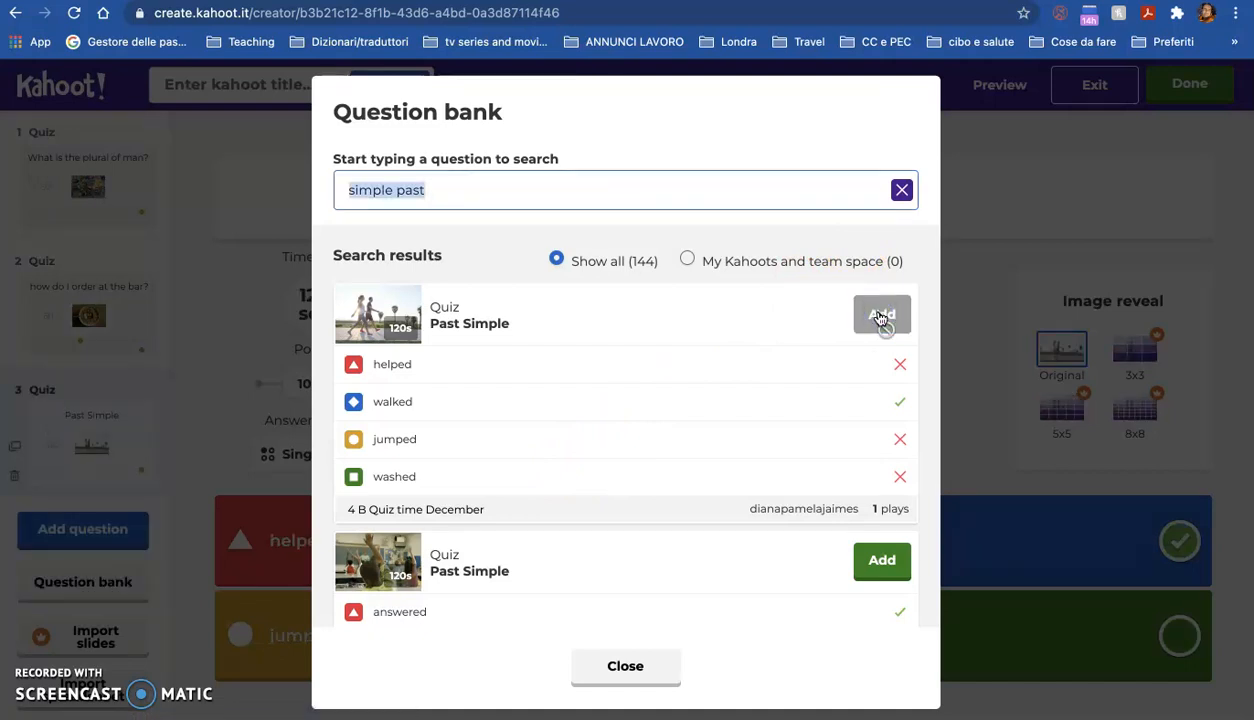
pyautogui.click(644, 668)
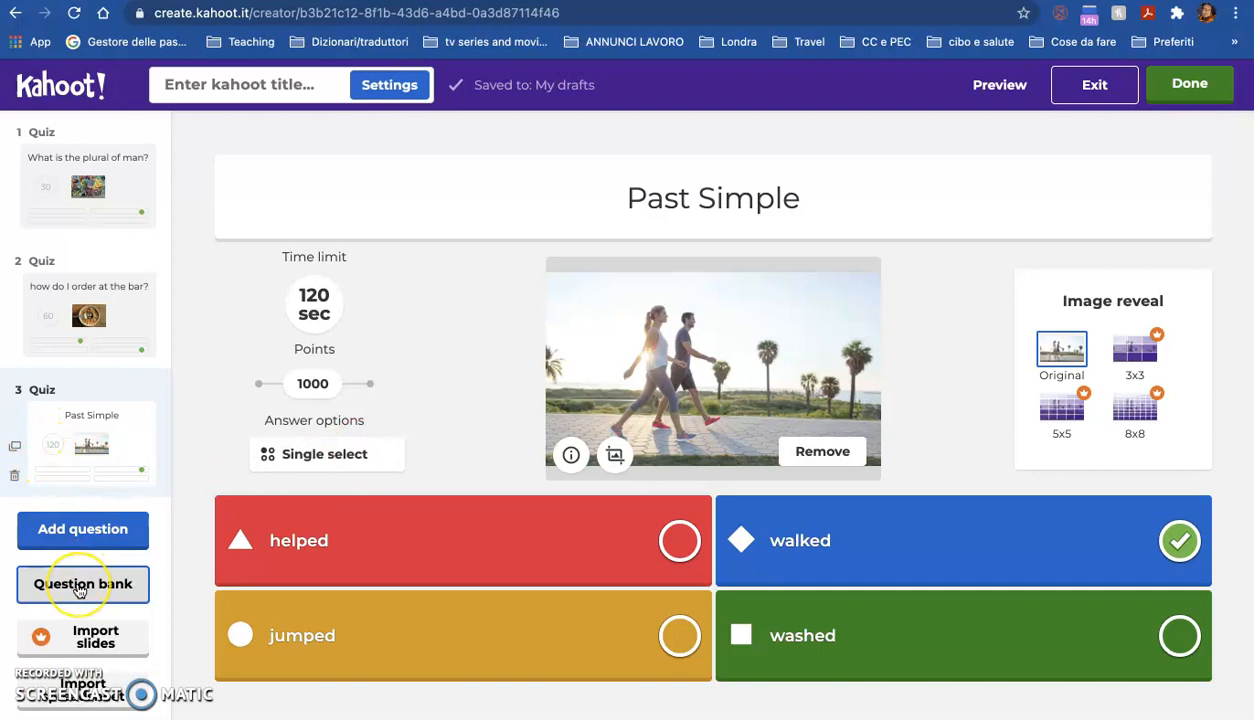
# Step: Add a new blank quiz question as question 4
pyautogui.click(296, 360)
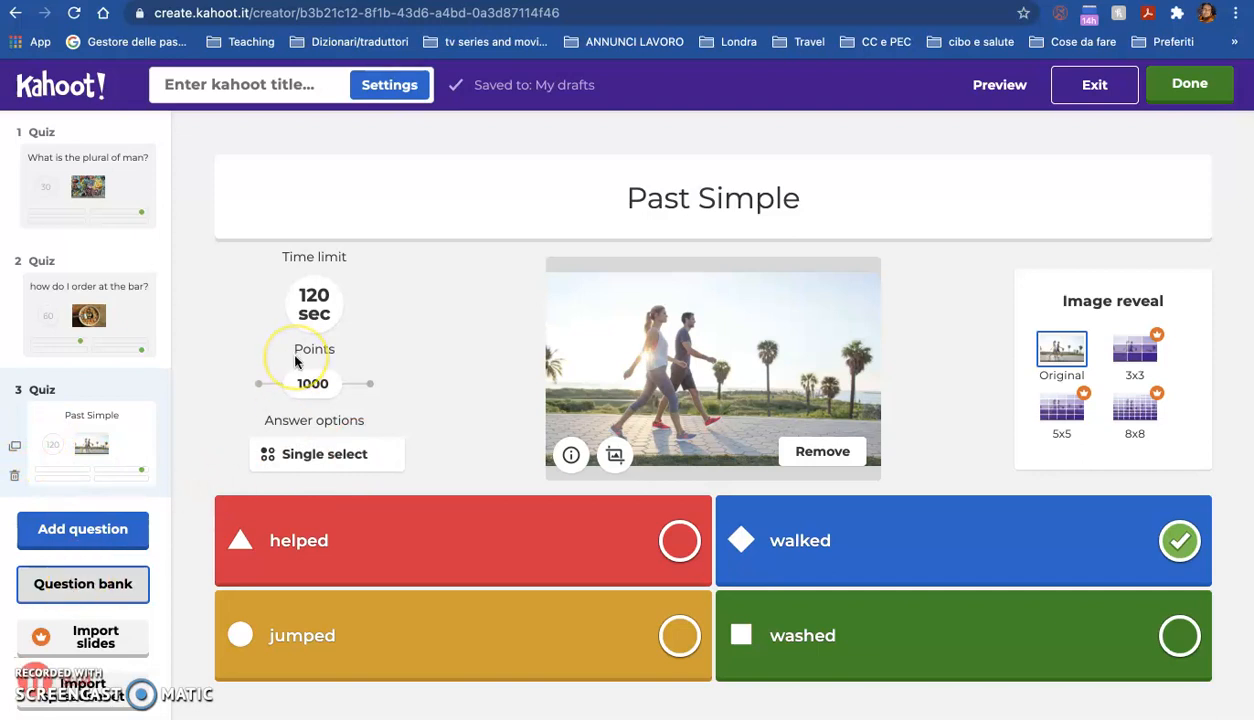
pyautogui.click(450, 318)
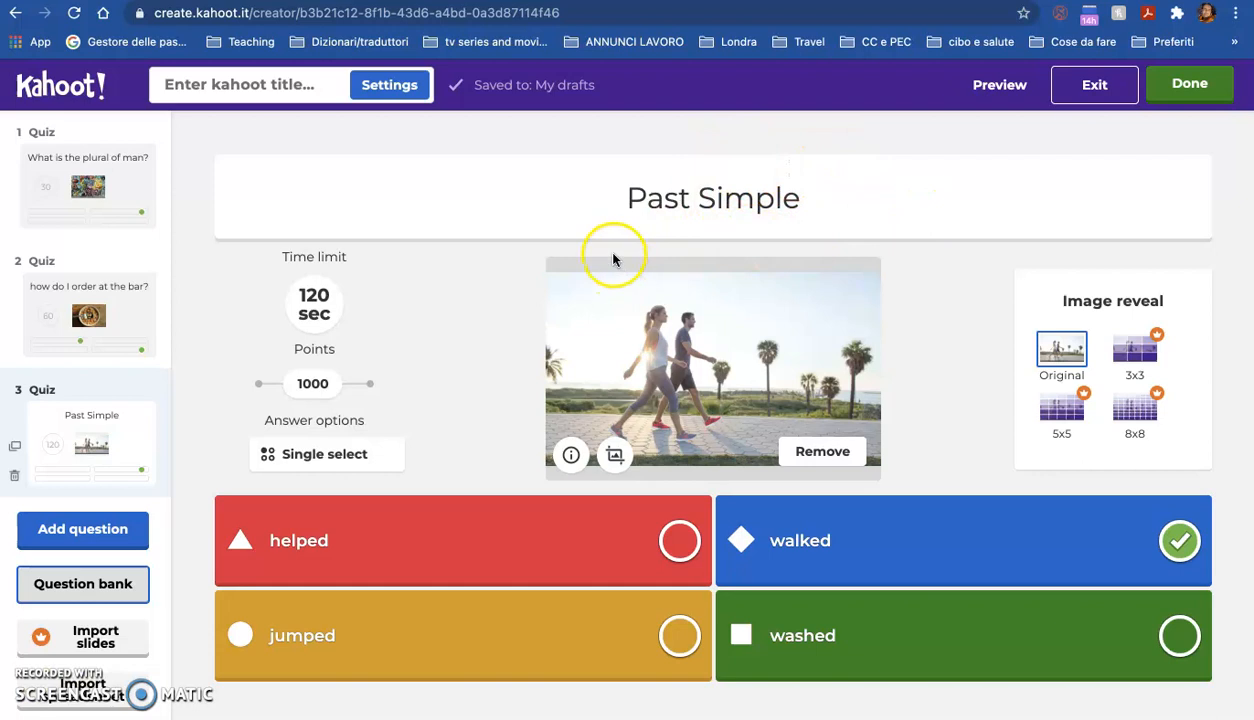
pyautogui.click(72, 531)
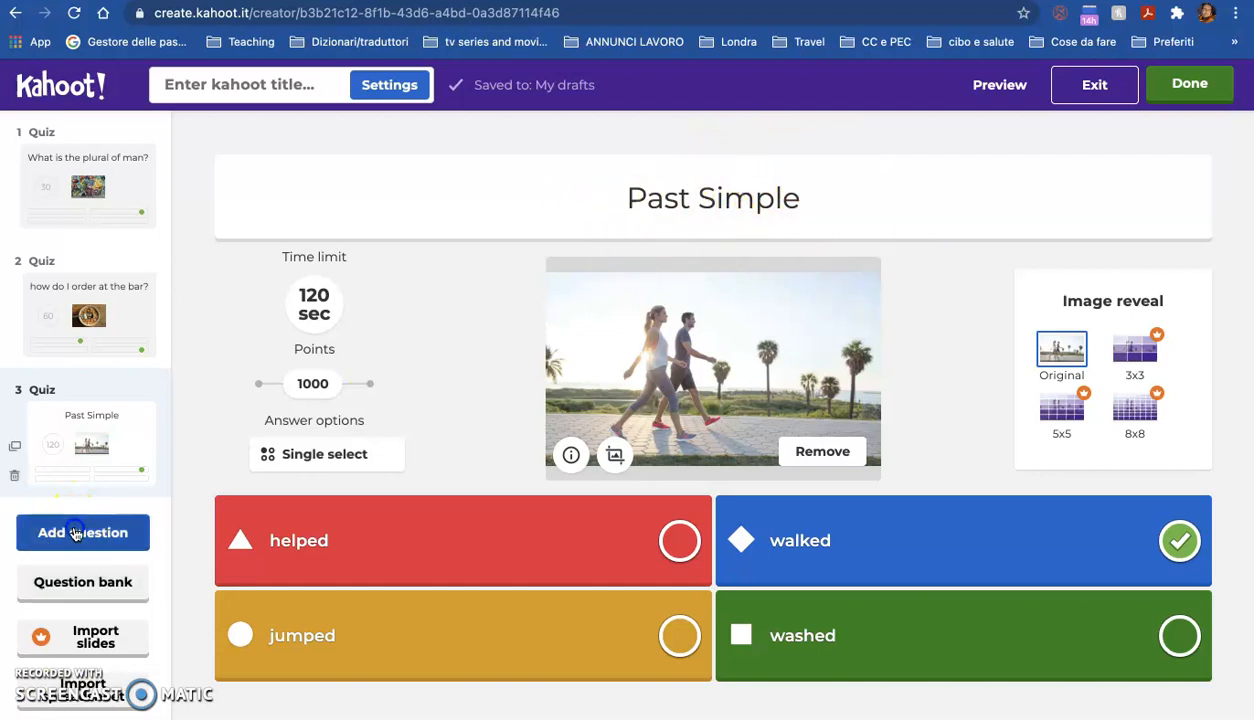
pyautogui.click(303, 330)
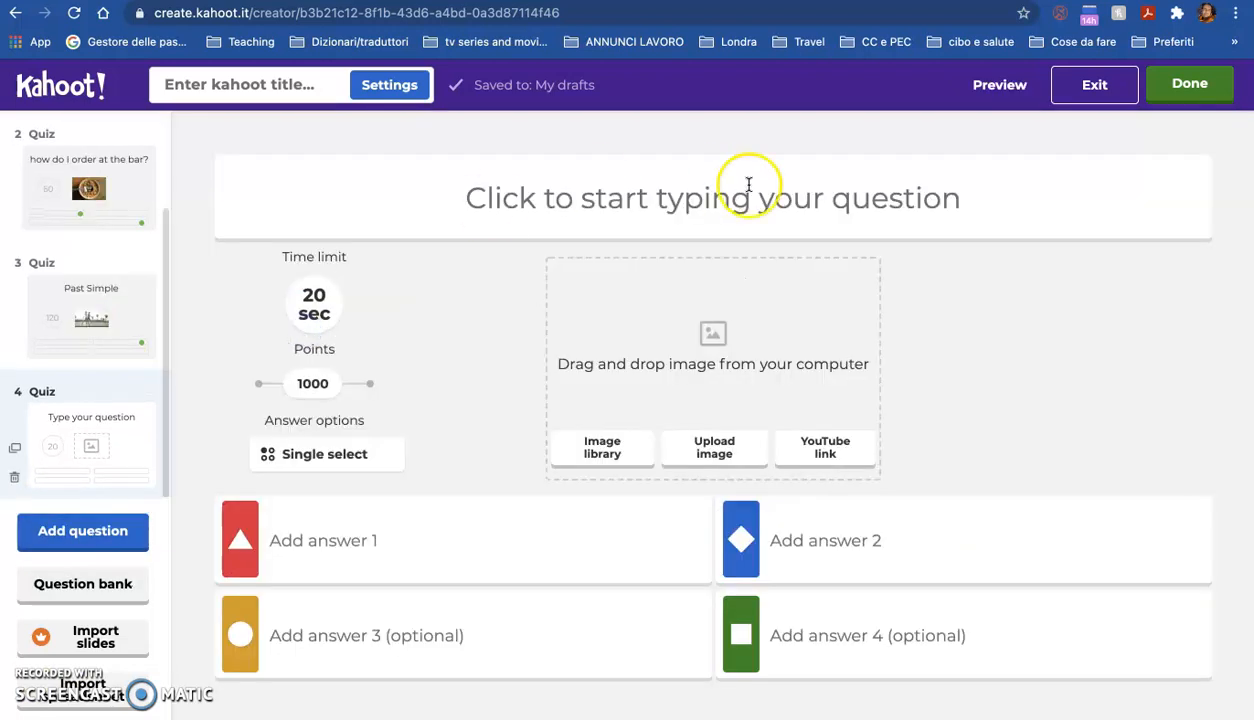
# Step: Try the bold, italic and subscript formatting options in the new question's text field
pyautogui.click(698, 203)
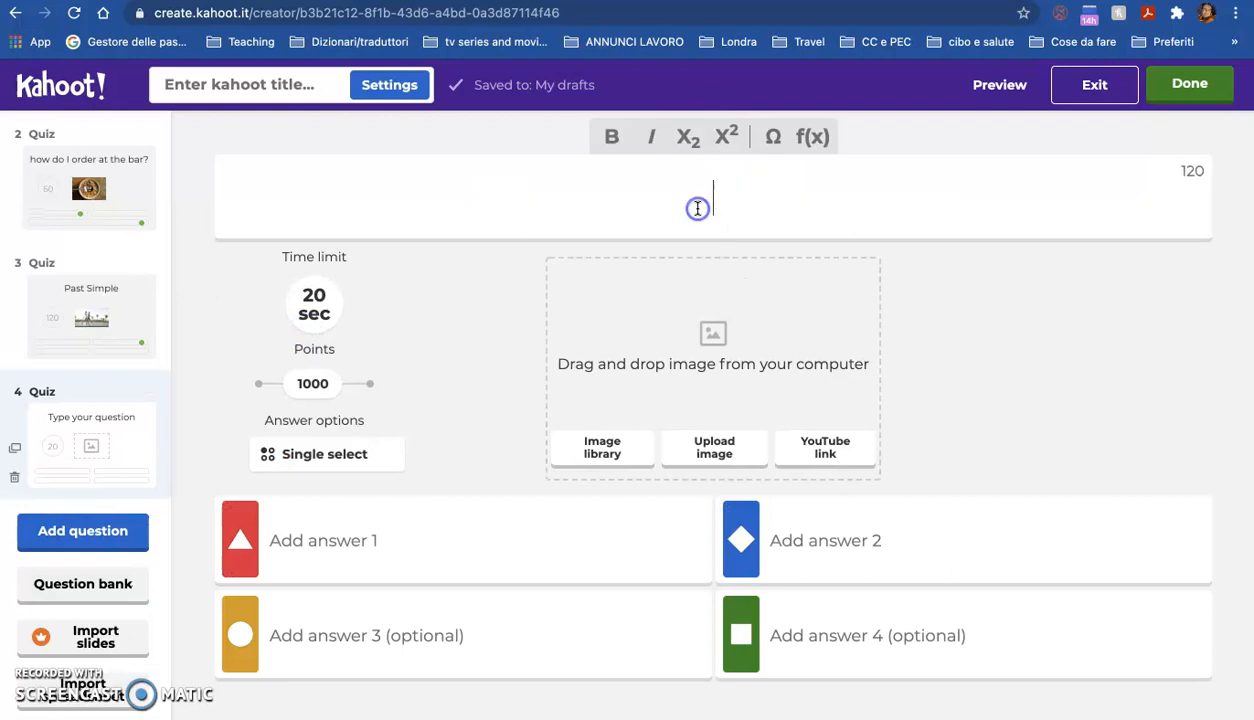
pyautogui.click(613, 141)
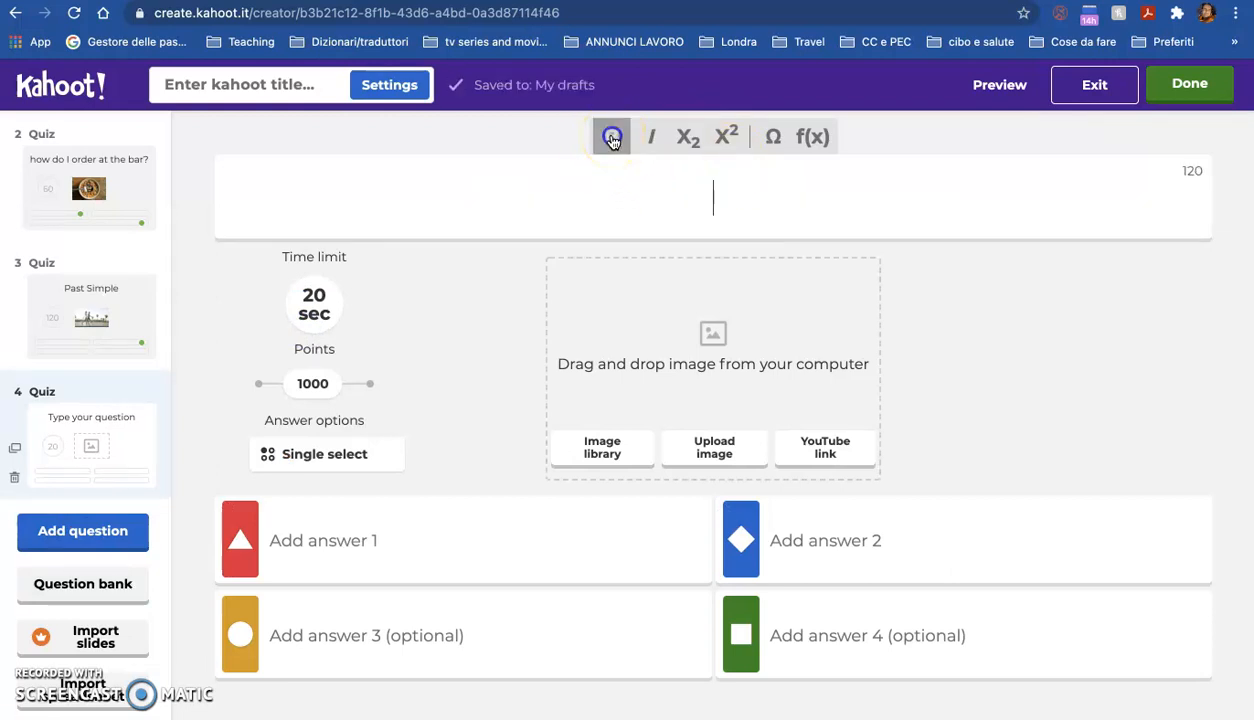
pyautogui.click(657, 137)
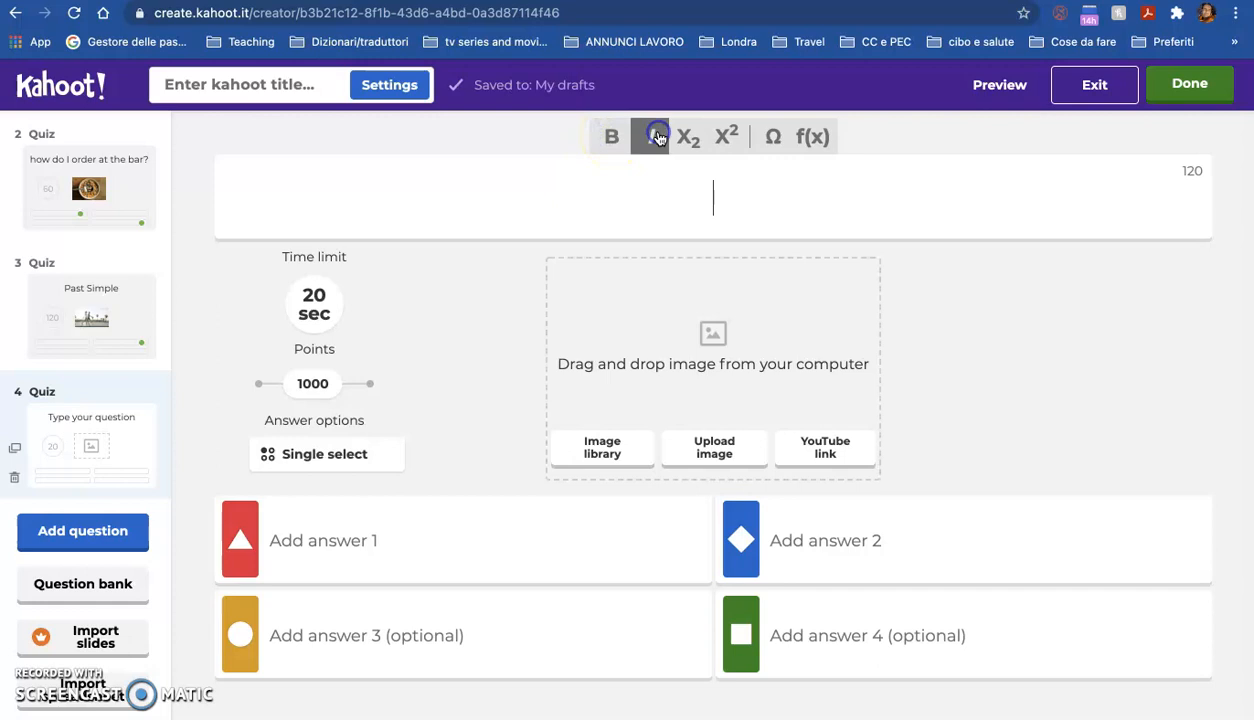
pyautogui.click(690, 138)
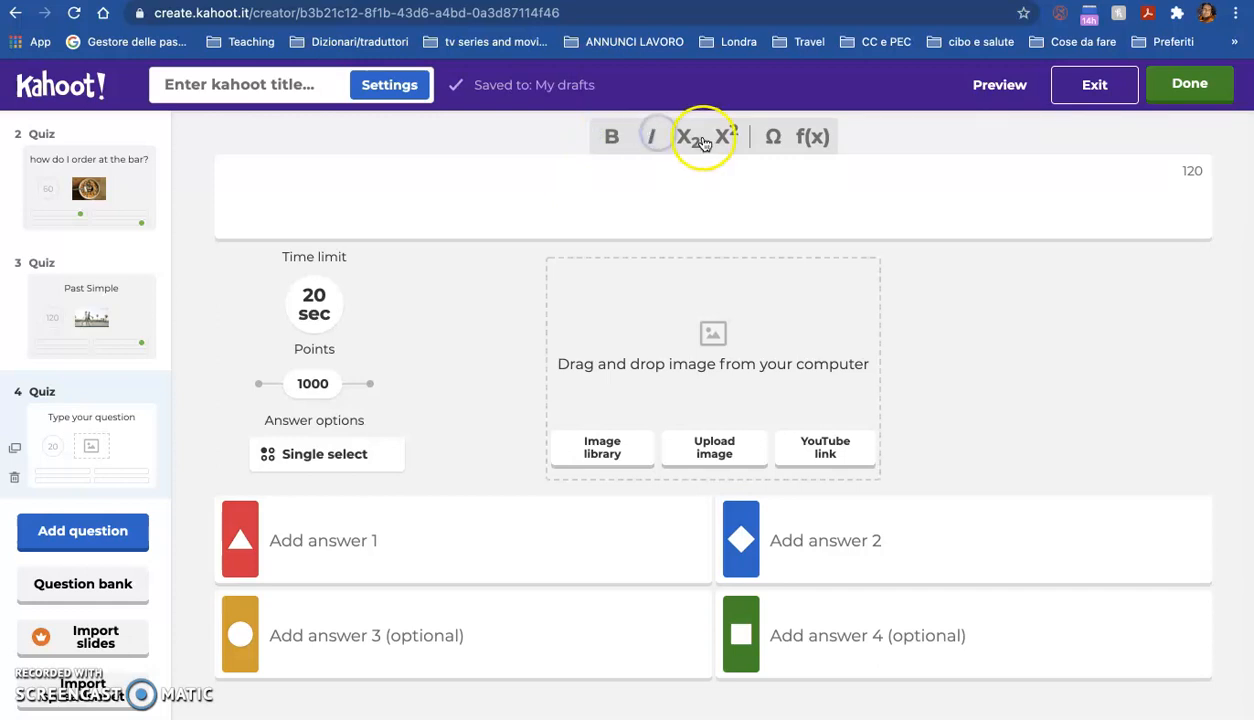
# Step: Open the symbol inserter, browse the Special characters, Currency, Math, Greek and Other sets, and cancel it
pyautogui.click(773, 137)
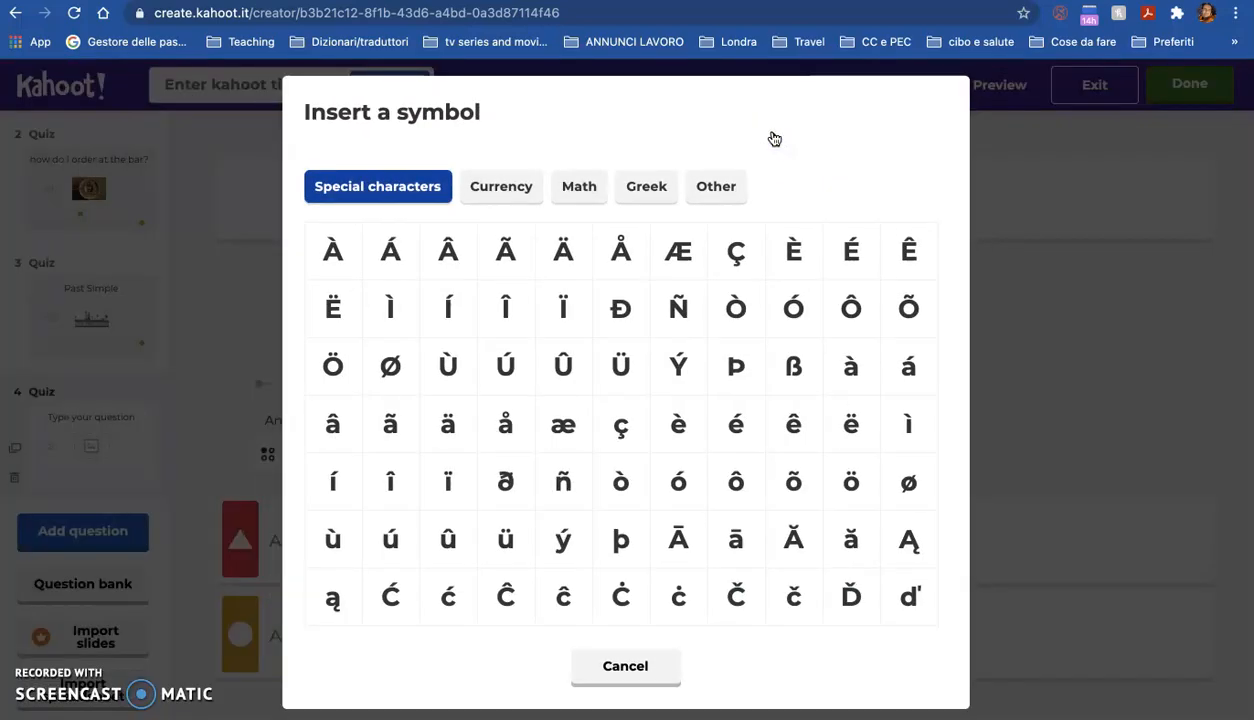
pyautogui.scroll(-1, 634, 547)
pyautogui.scroll(-15, 634, 547)
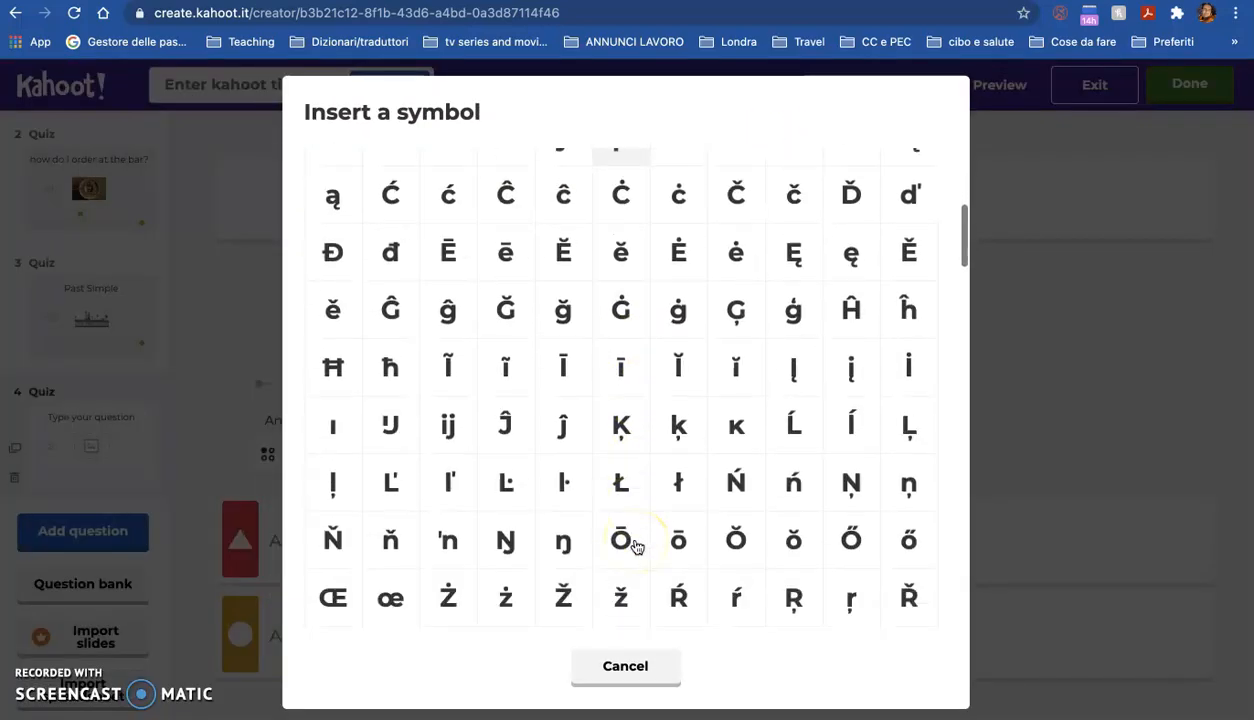
pyautogui.scroll(-15, 636, 547)
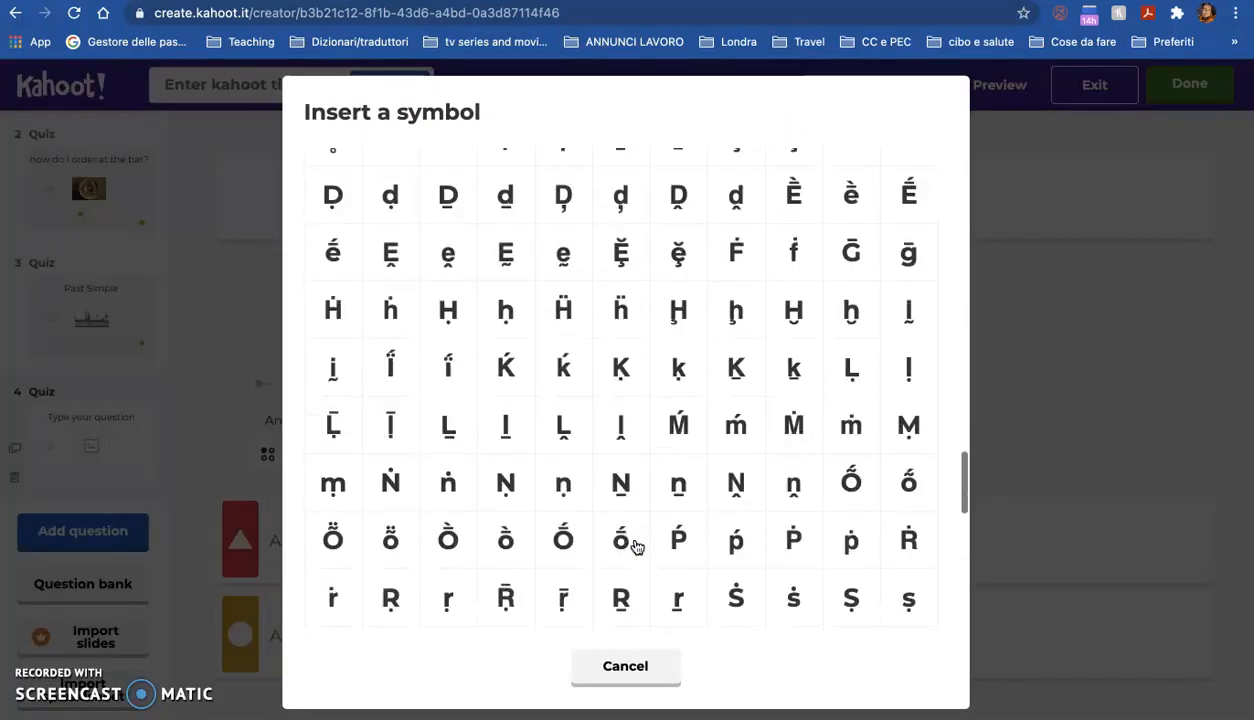
pyautogui.scroll(-2, 636, 547)
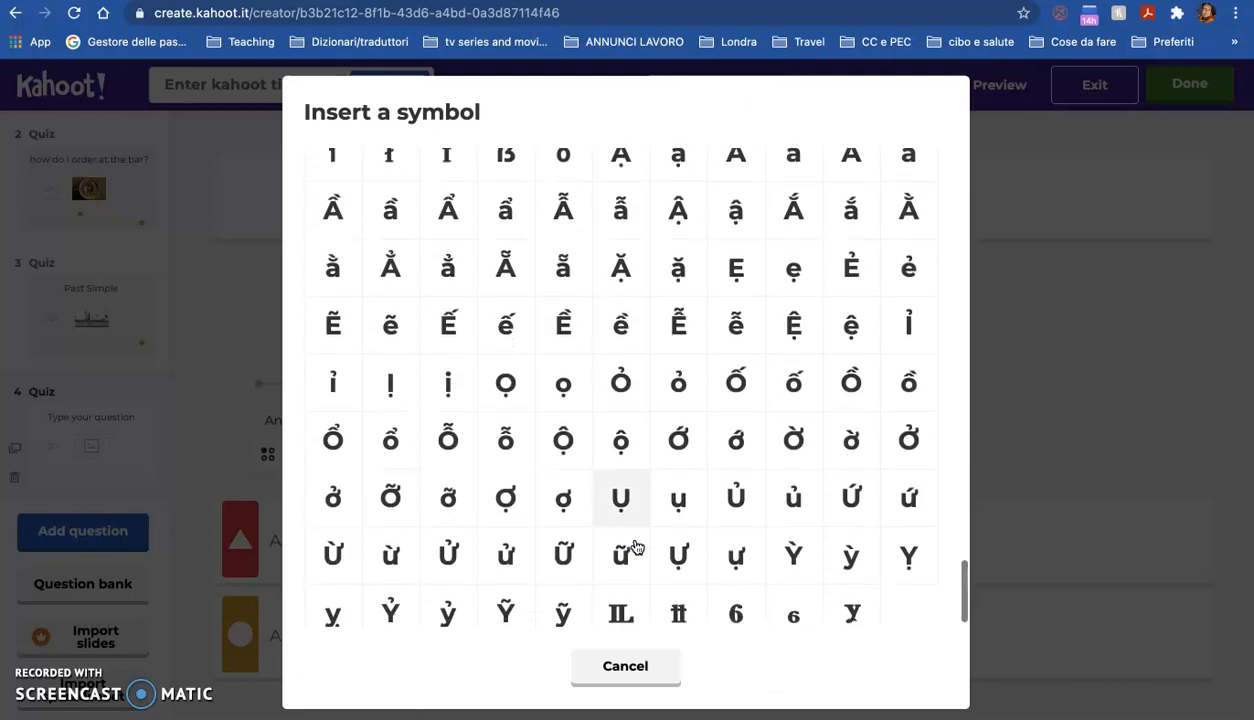
pyautogui.click(640, 583)
pyautogui.scroll(20, 627, 467)
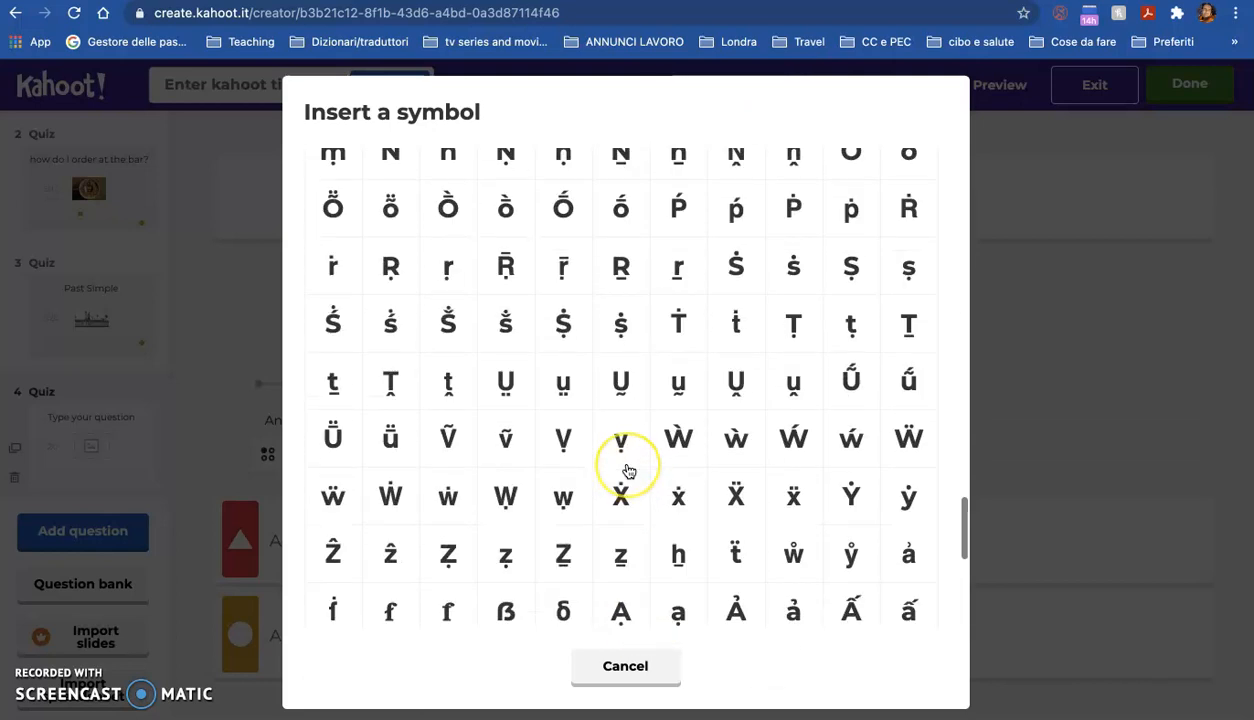
pyautogui.click(503, 181)
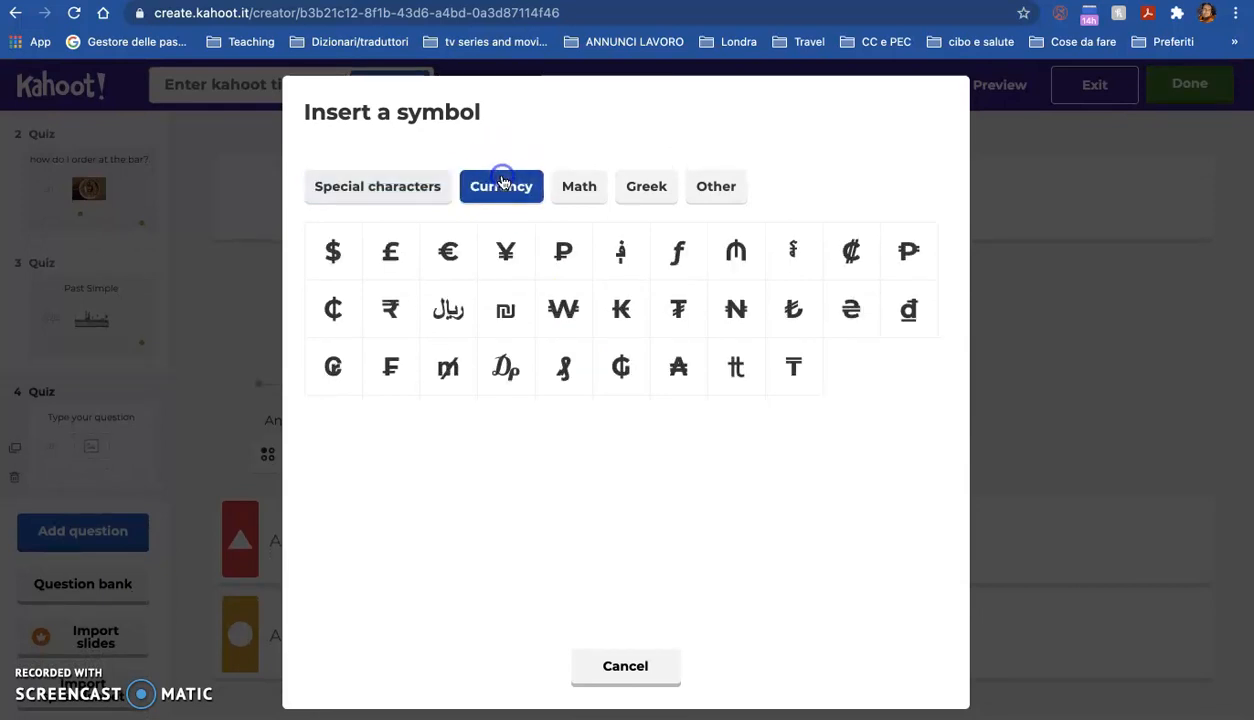
pyautogui.click(601, 192)
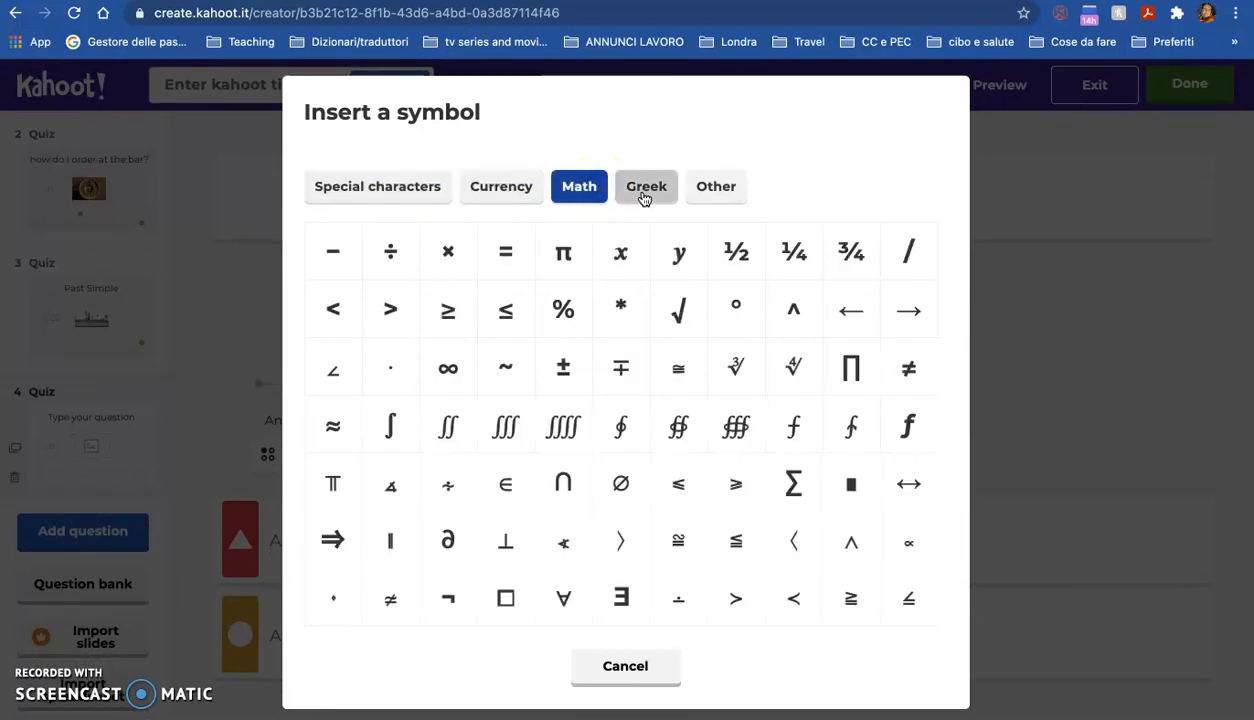
pyautogui.click(644, 197)
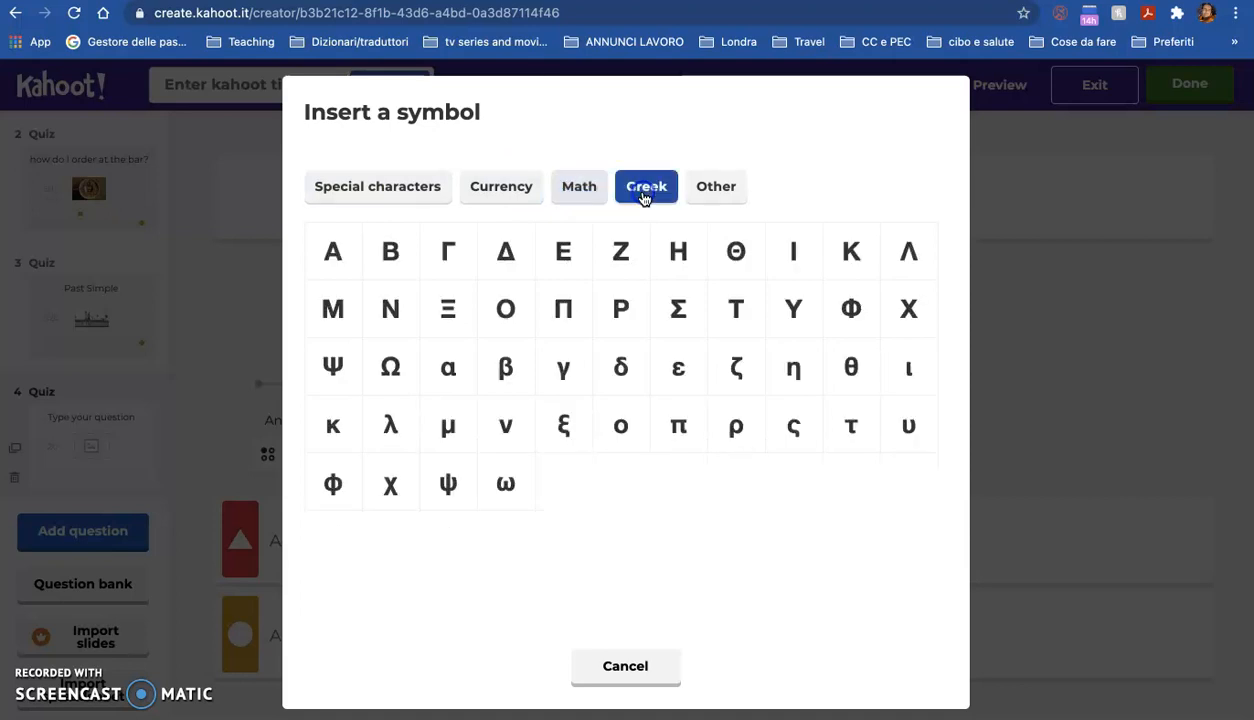
pyautogui.click(722, 192)
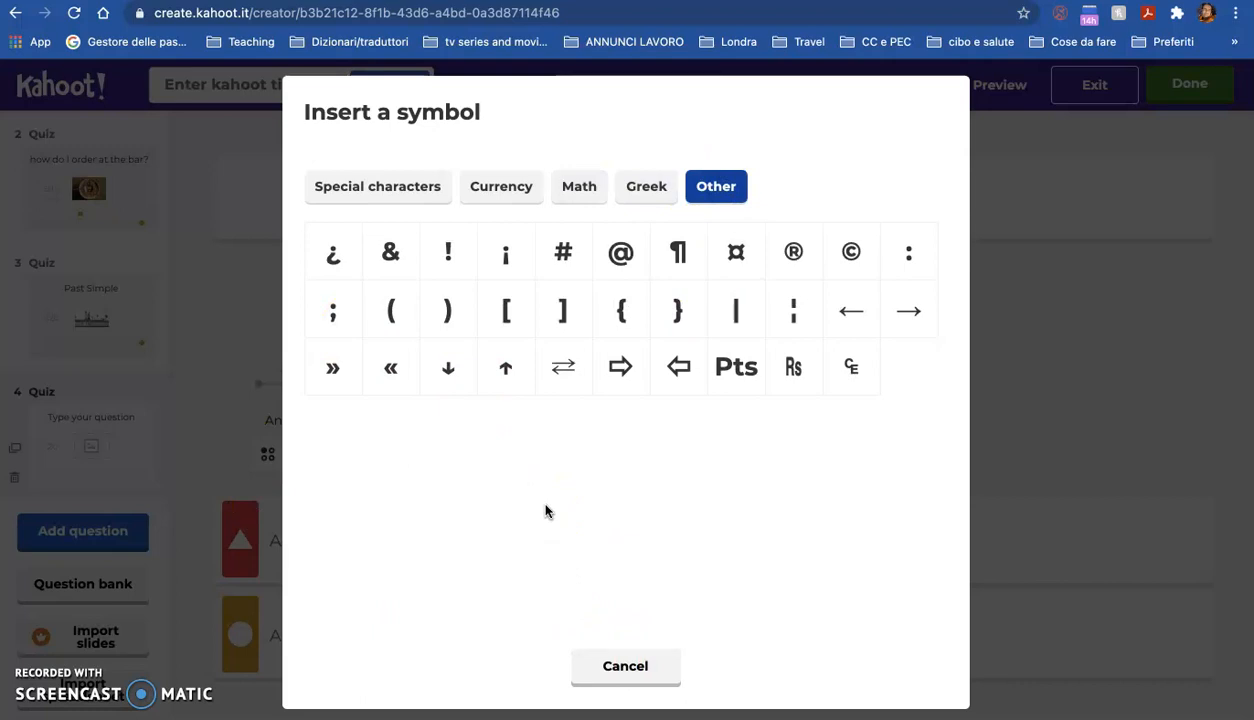
pyautogui.click(628, 660)
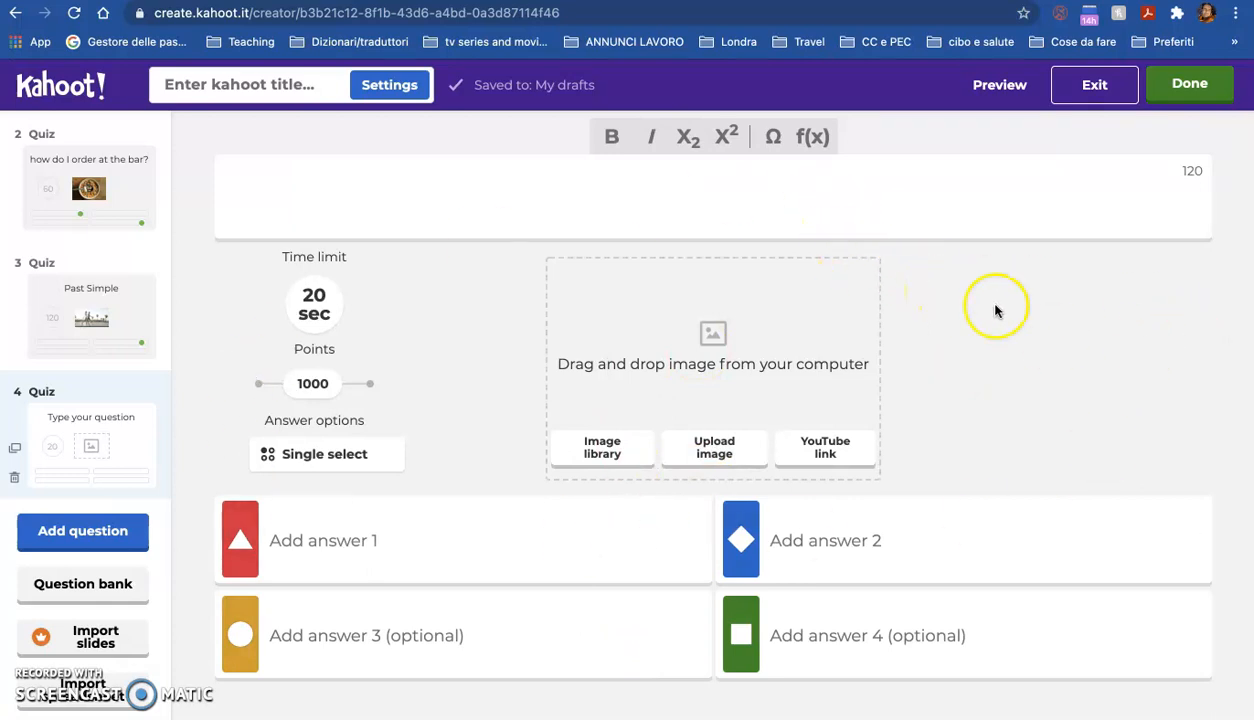
# Step: Open the kahoot summary and set the title to 'beginners revision'
pyautogui.click(224, 93)
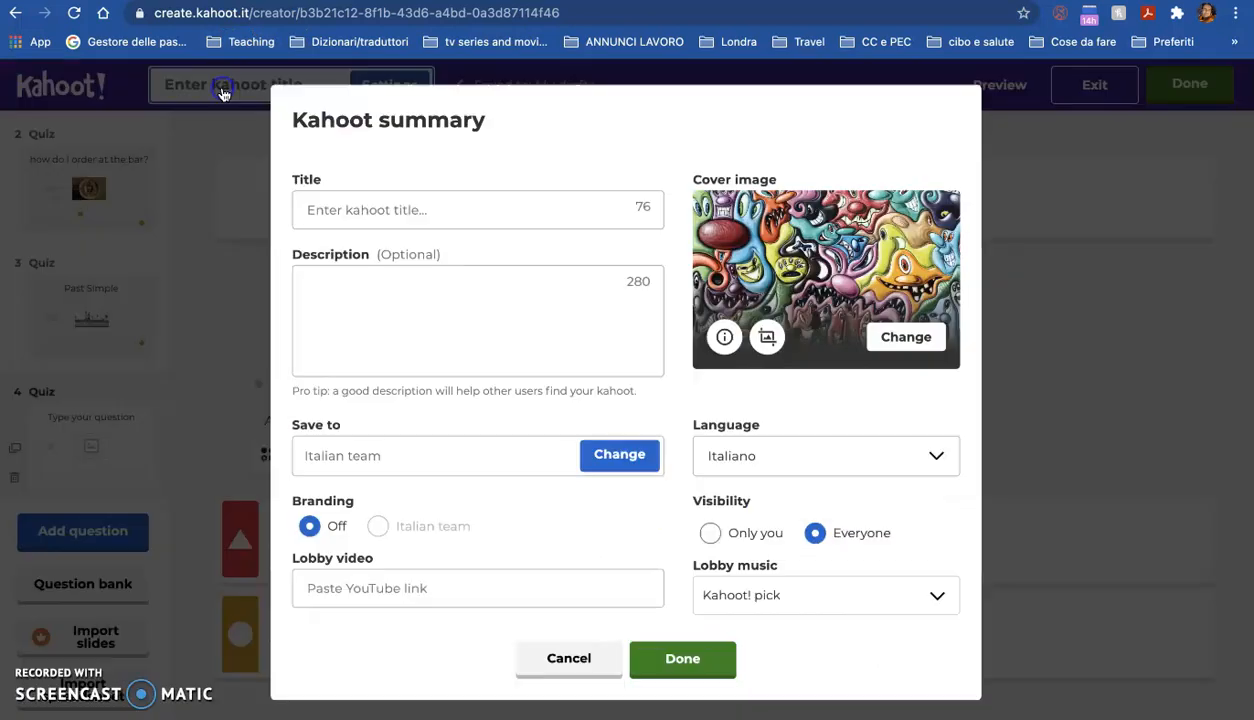
pyautogui.click(358, 204)
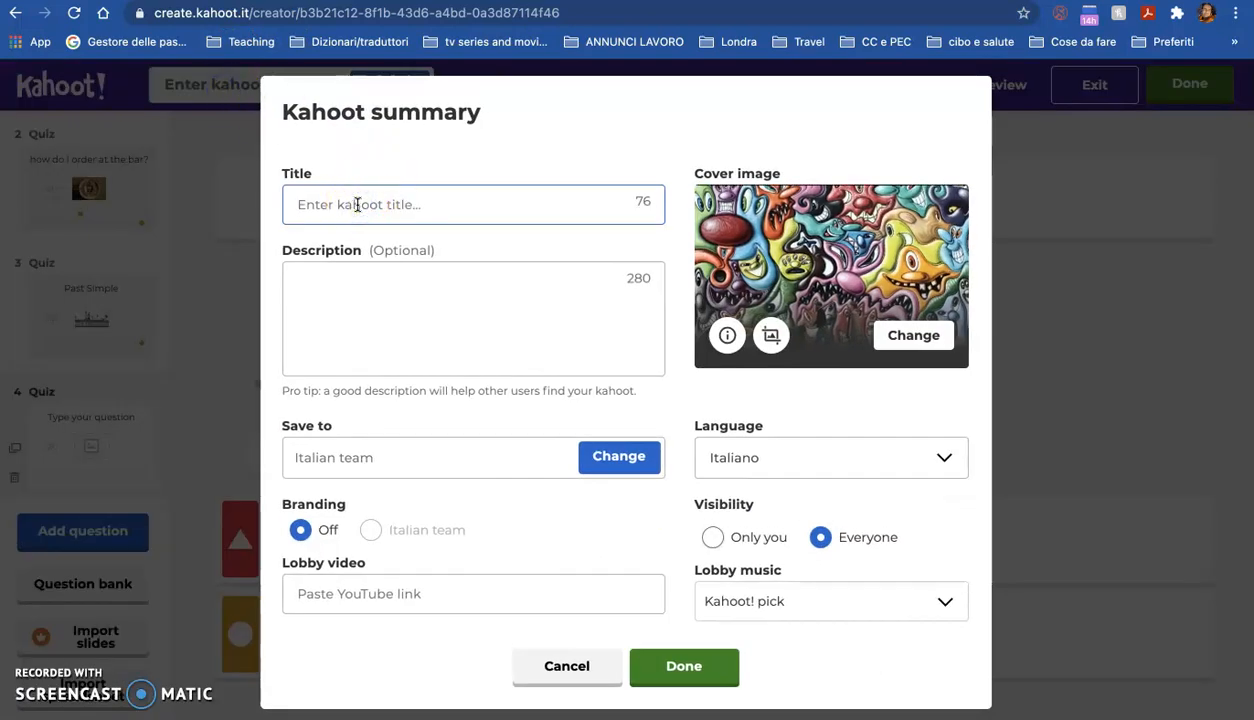
pyautogui.write('beginner')
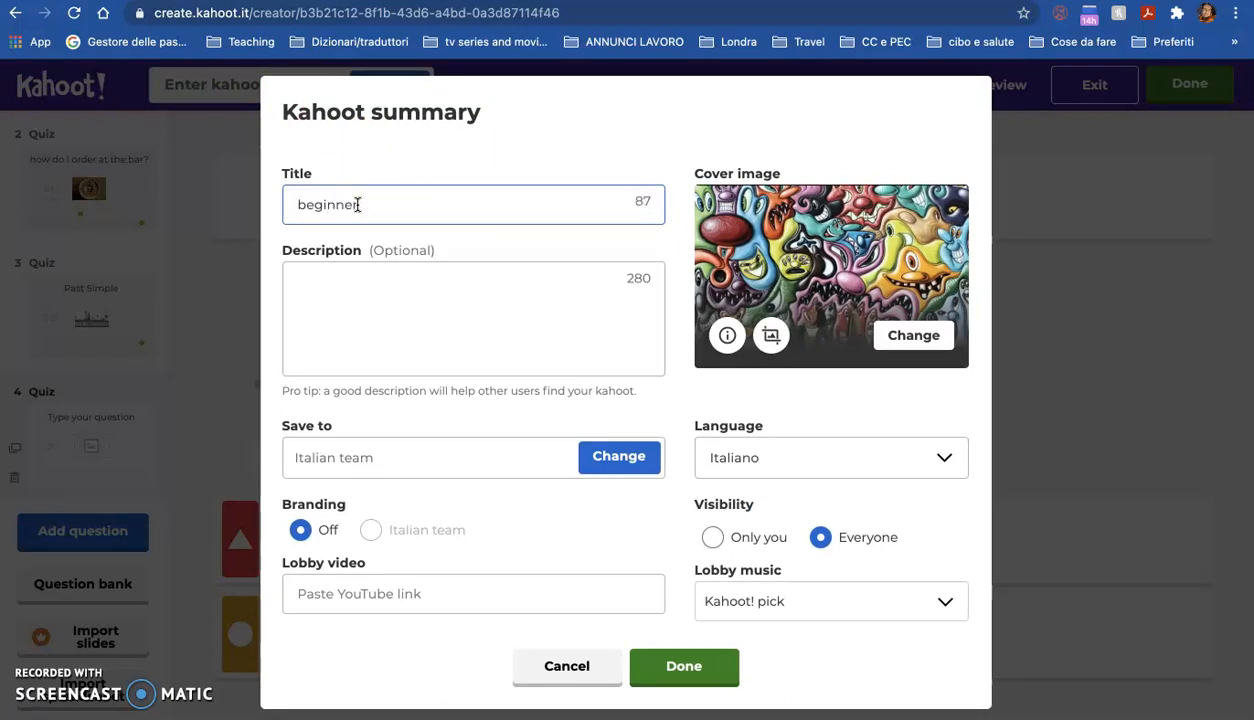
pyautogui.write('s revision')
# Step: Type a description 'class in city lit at 10:30 wedn' and delete it again
pyautogui.click(374, 285)
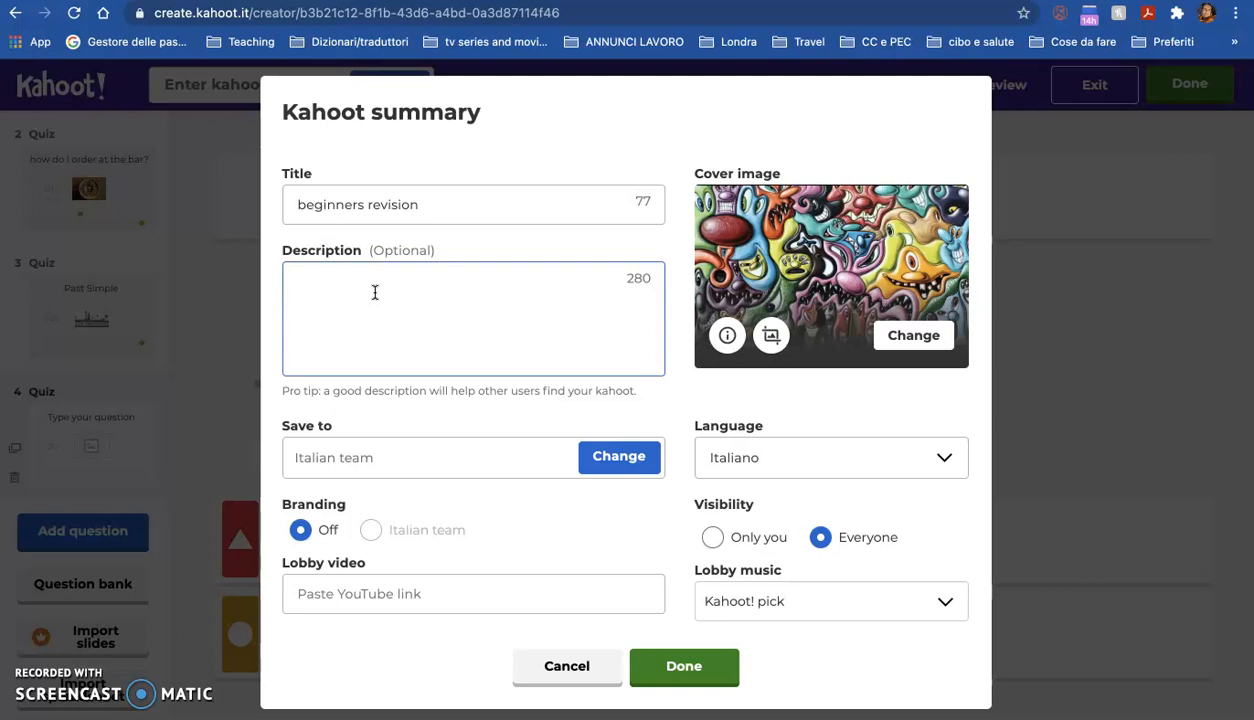
pyautogui.write('class in city.')
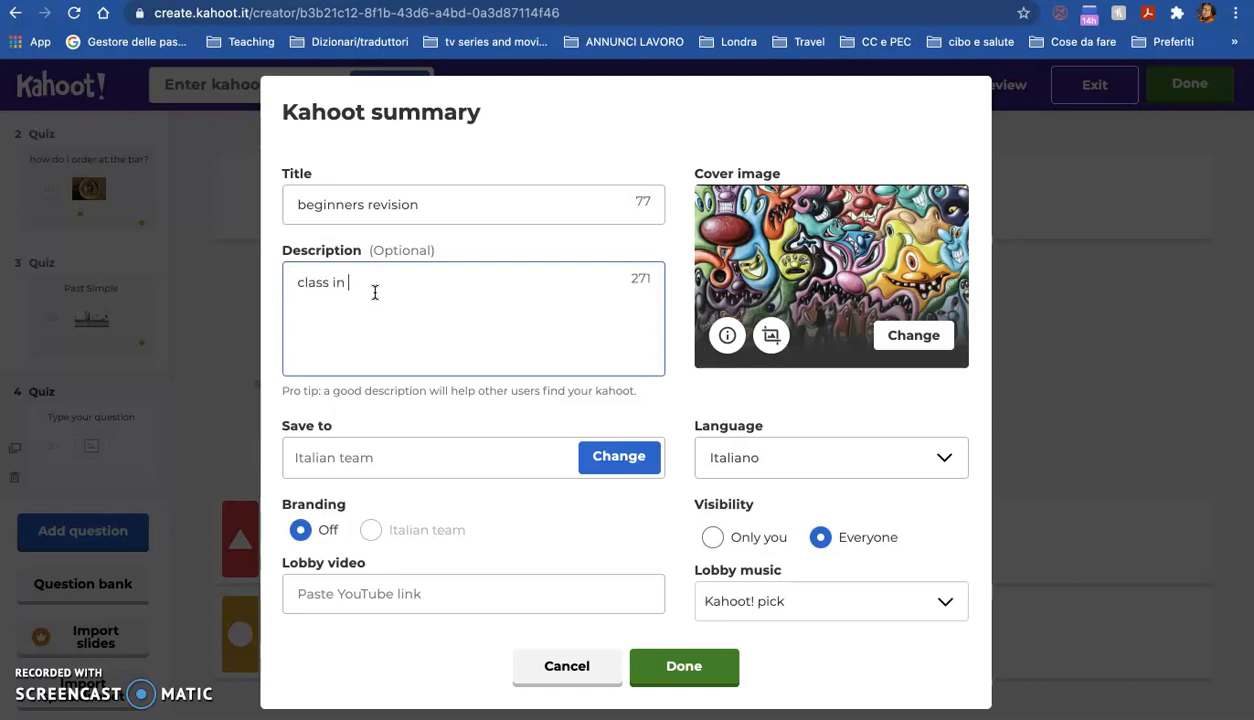
pyautogui.press('BackSpace')
pyautogui.write('lit')
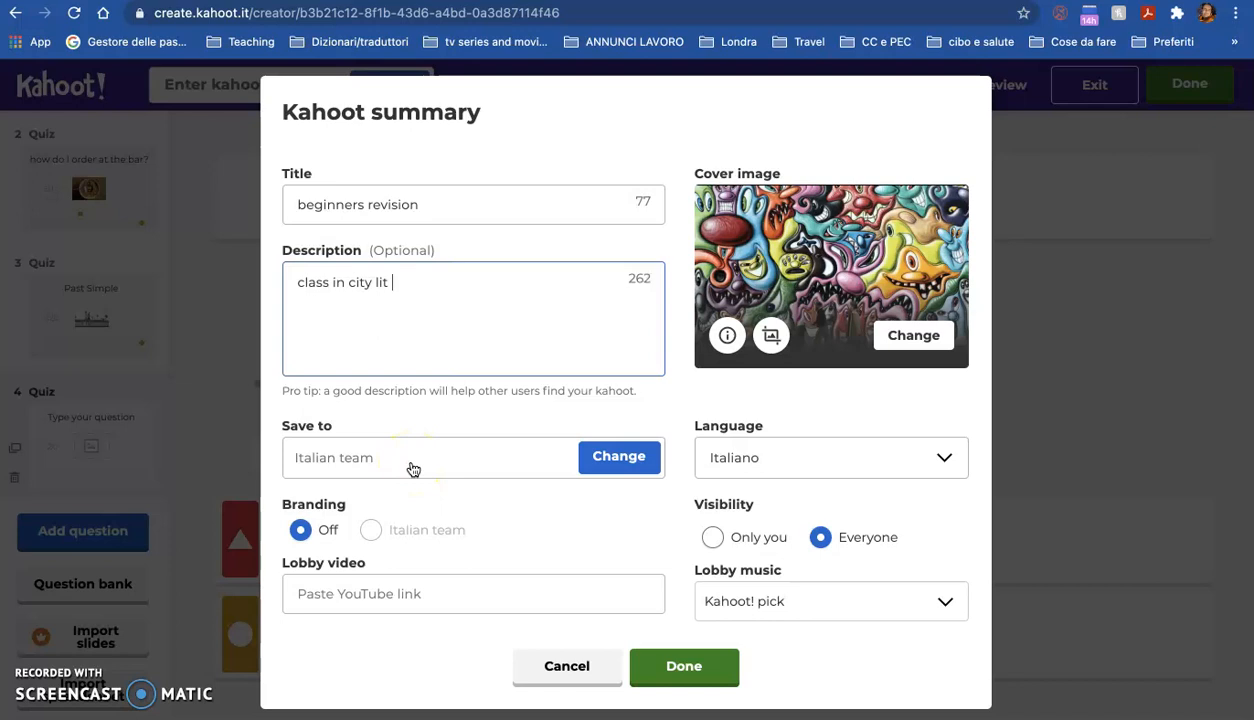
pyautogui.write(' at 10:30 ')
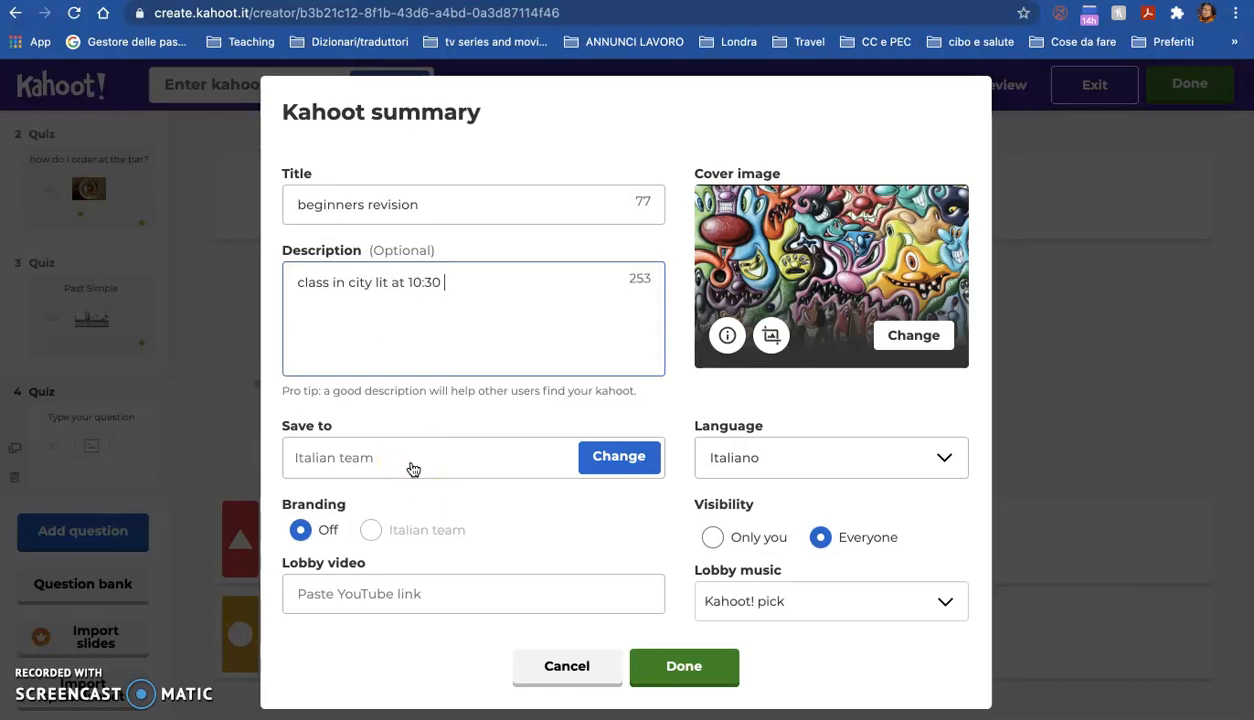
pyautogui.write('ewedn')
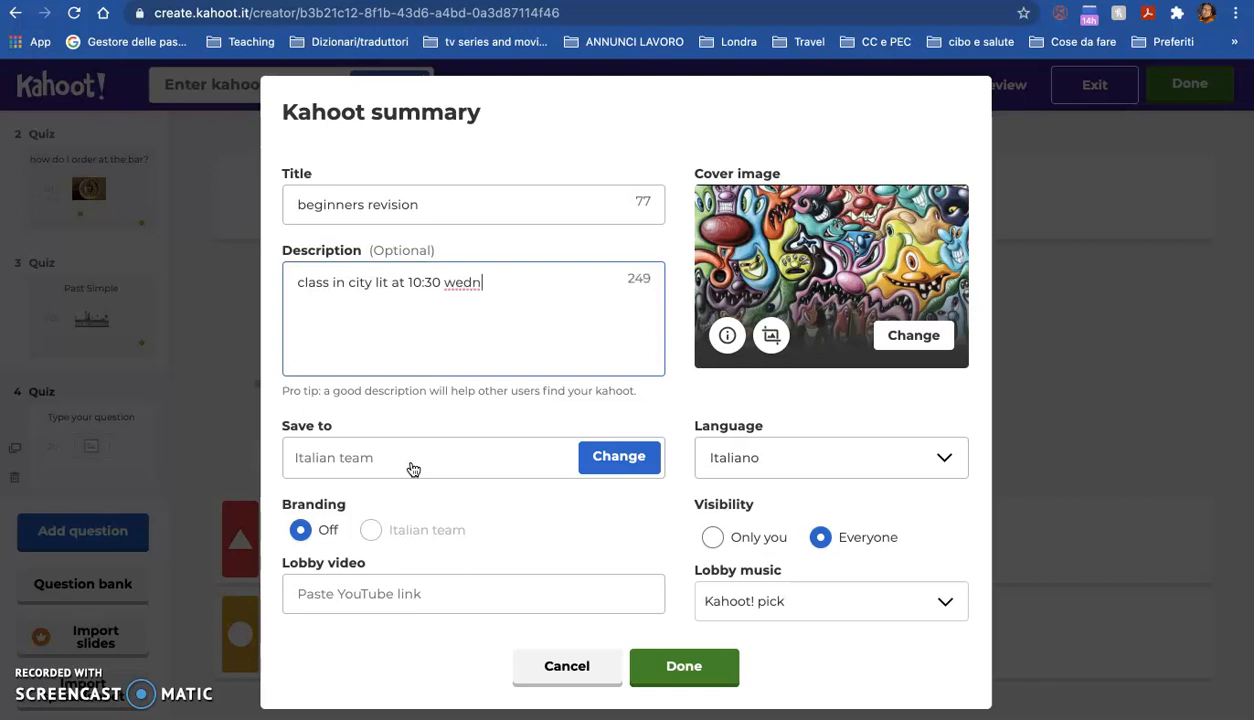
pyautogui.press('BackSpace')
pyautogui.press('BackSpace')
pyautogui.press('BackSpace')
pyautogui.press('BackSpace')
pyautogui.press('BackSpace')
pyautogui.press('BackSpace')
pyautogui.press('BackSpace')
pyautogui.press('BackSpace')
pyautogui.press('BackSpace')
pyautogui.press('BackSpace')
pyautogui.press('BackSpace')
pyautogui.press('BackSpace')
pyautogui.press('BackSpace')
pyautogui.press('BackSpace')
pyautogui.press('BackSpace')
pyautogui.press('BackSpace')
pyautogui.press('BackSpace')
pyautogui.press('BackSpace')
pyautogui.press('BackSpace')
pyautogui.press('BackSpace')
pyautogui.press('BackSpace')
pyautogui.press('BackSpace')
pyautogui.press('BackSpace')
pyautogui.press('BackSpace')
pyautogui.press('BackSpace')
pyautogui.press('BackSpace')
pyautogui.press('BackSpace')
pyautogui.press('BackSpace')
pyautogui.press('BackSpace')
pyautogui.press('BackSpace')
pyautogui.press('BackSpace')
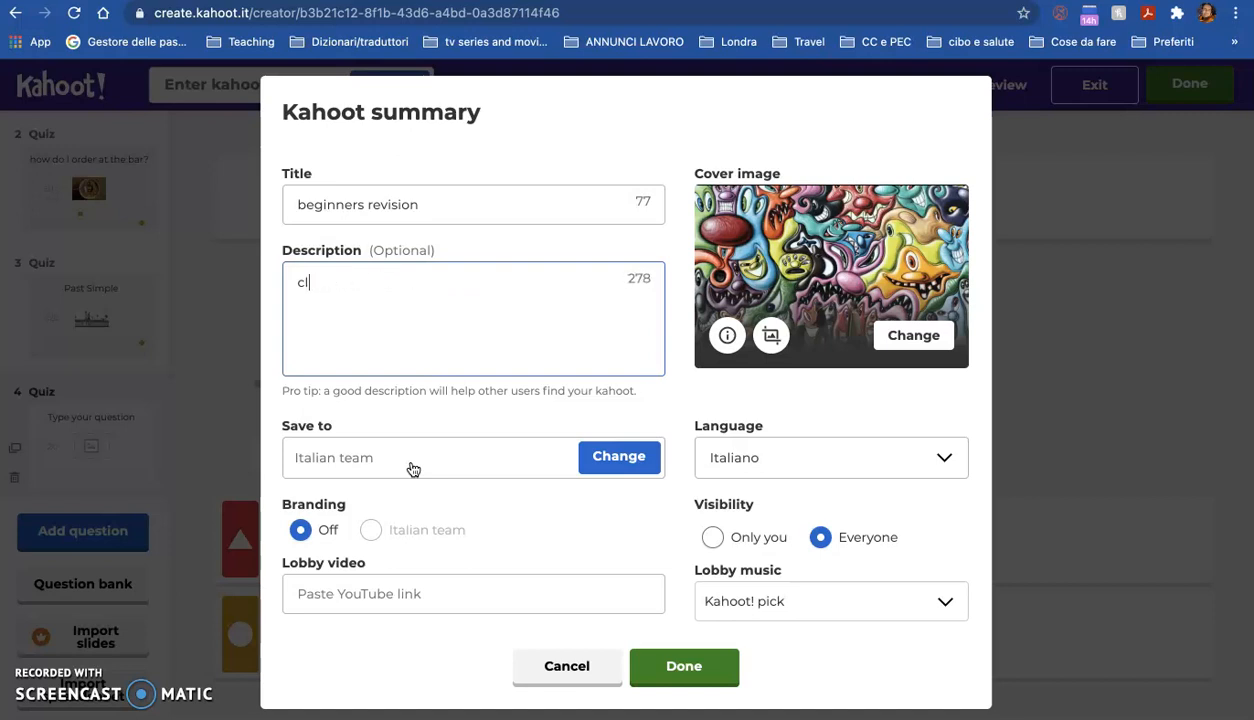
# Step: Enter the description 'for end of beg corse'
pyautogui.write('for end of beg corse')
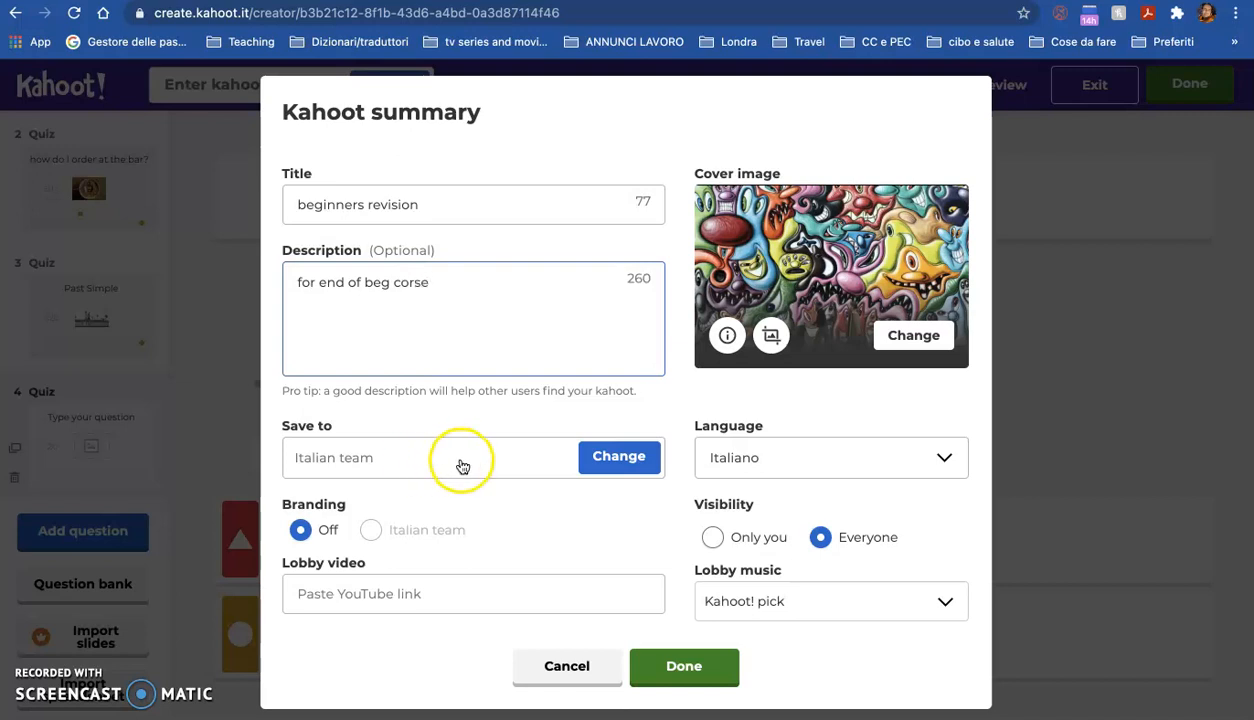
# Step: Correct the description to 'for end of beg course' and set the kahoot's language to English
pyautogui.click(407, 283)
pyautogui.write('urse')
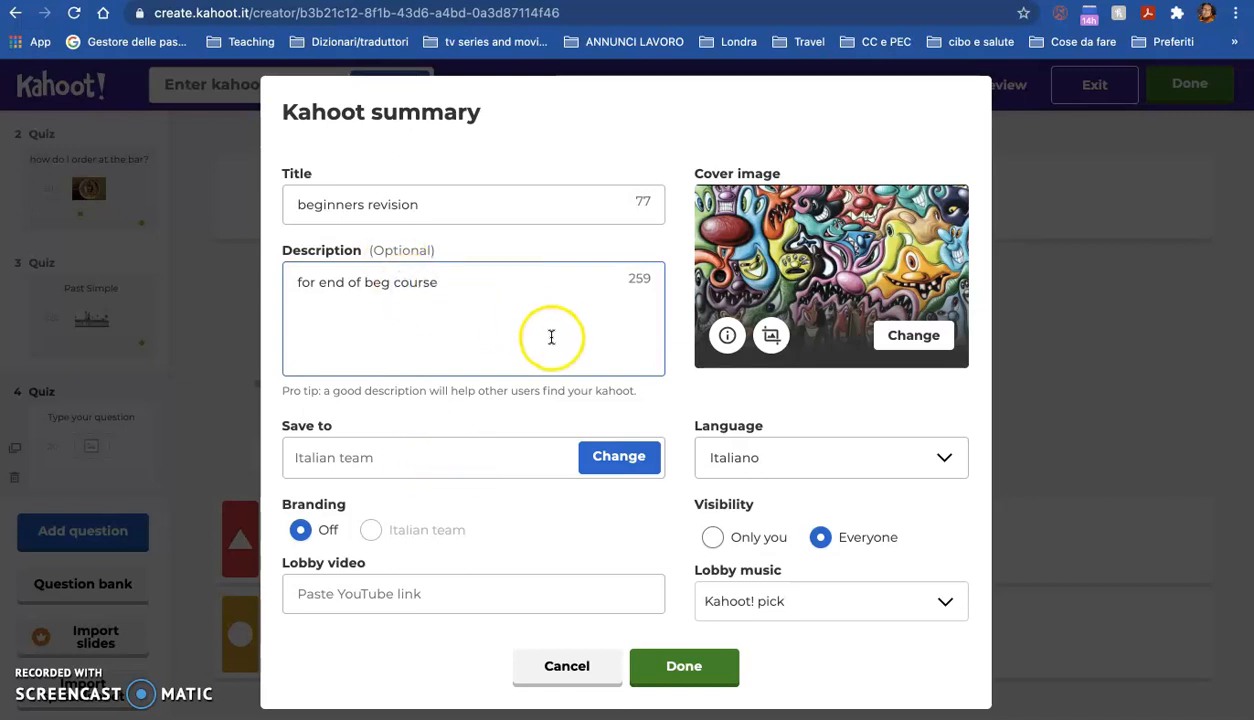
pyautogui.click(771, 467)
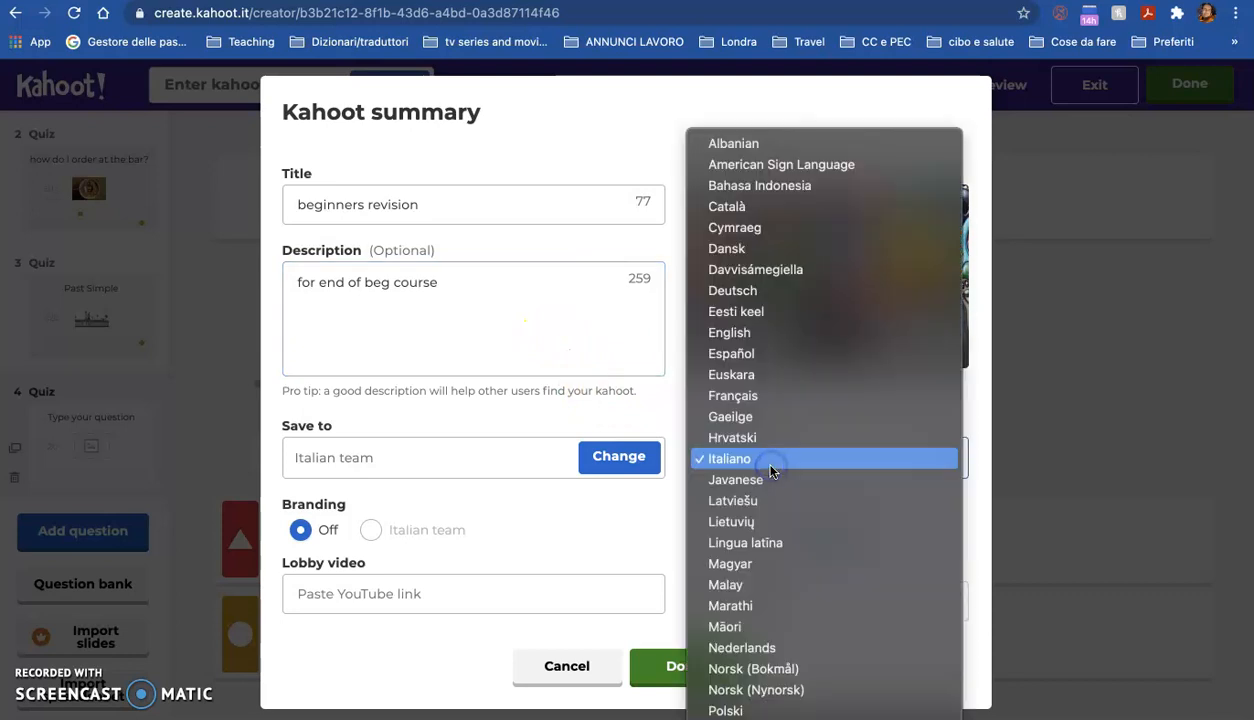
pyautogui.click(757, 334)
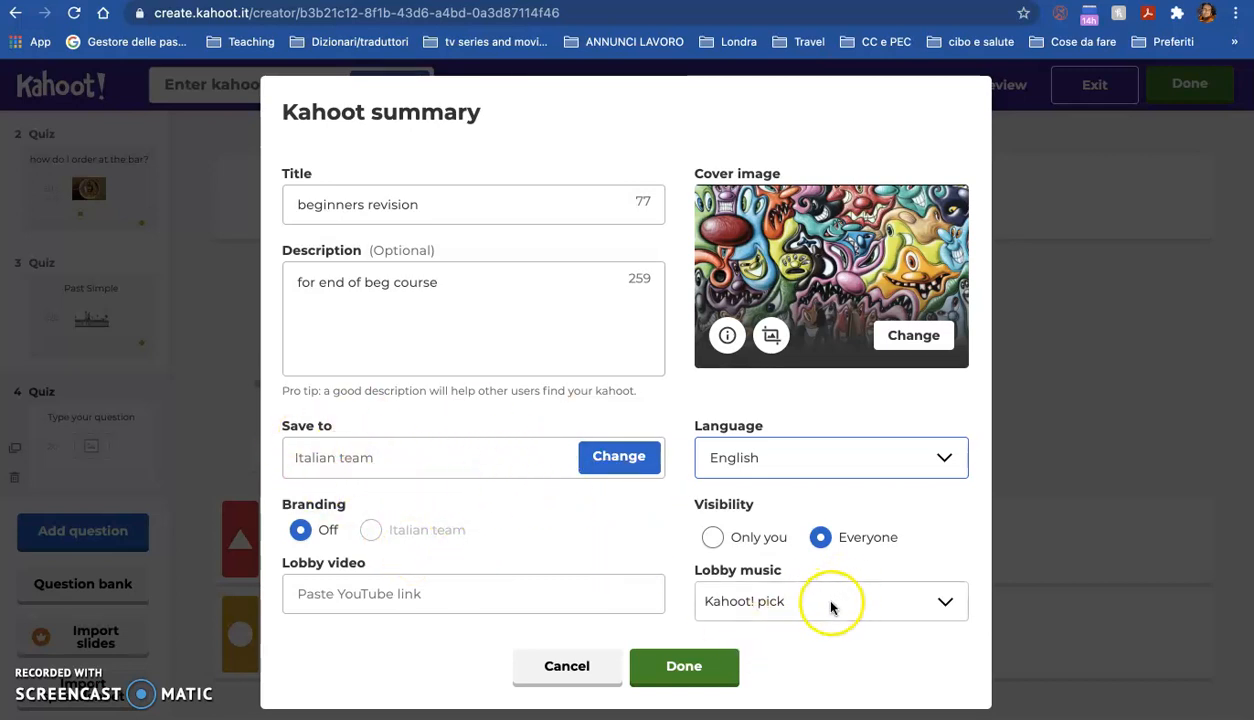
# Step: Browse the lobby music list keeping Kahoot! pick, keep visibility at Everyone, and save the kahoot summary
pyautogui.click(945, 601)
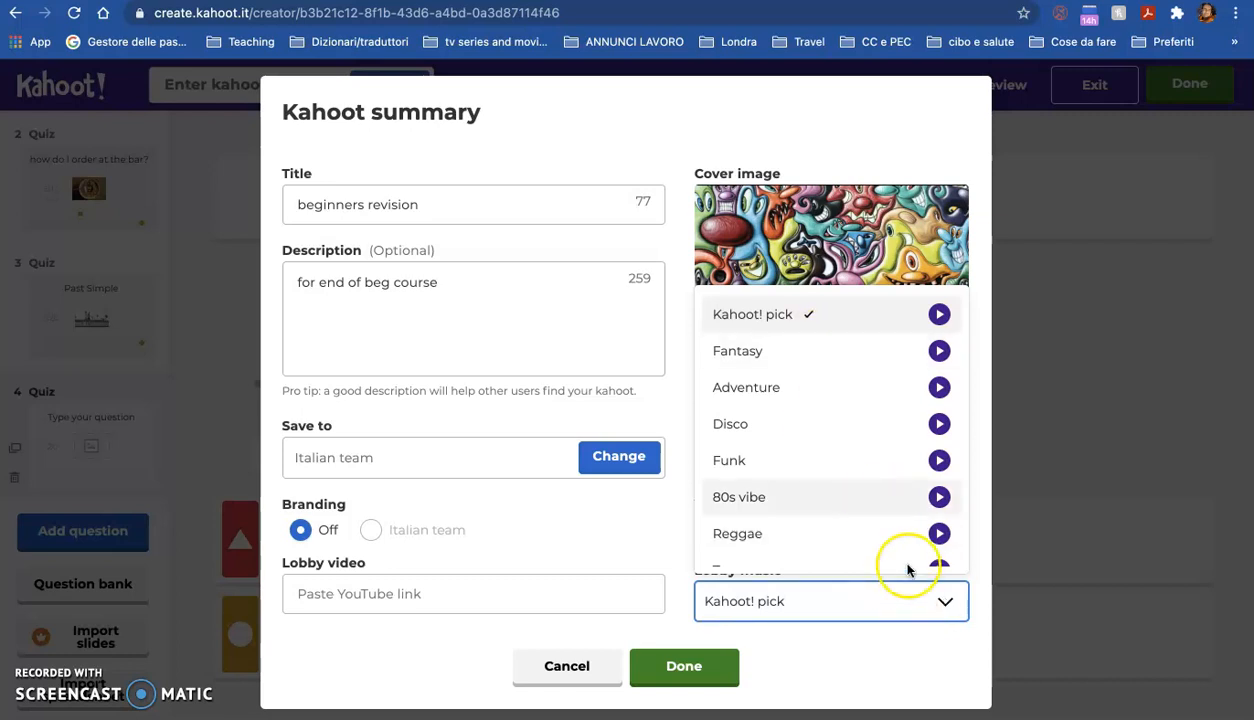
pyautogui.scroll(-3, 829, 465)
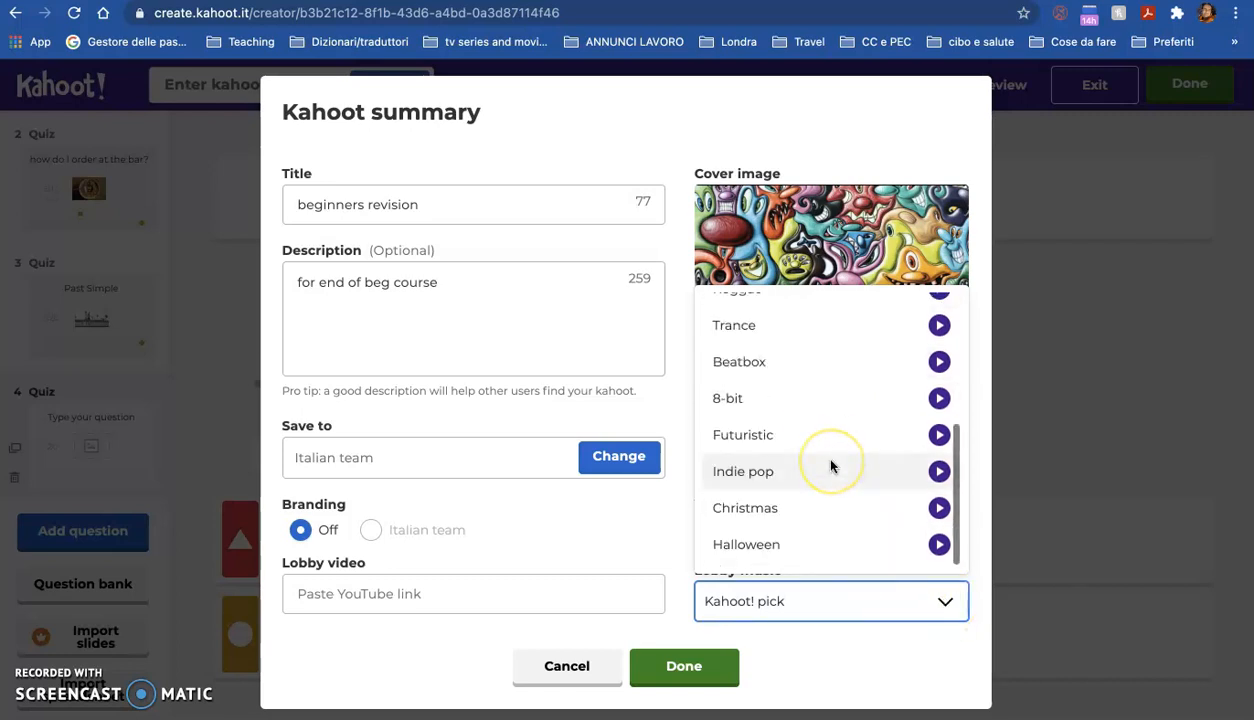
pyautogui.scroll(1, 829, 468)
pyautogui.scroll(3, 829, 465)
pyautogui.click(948, 600)
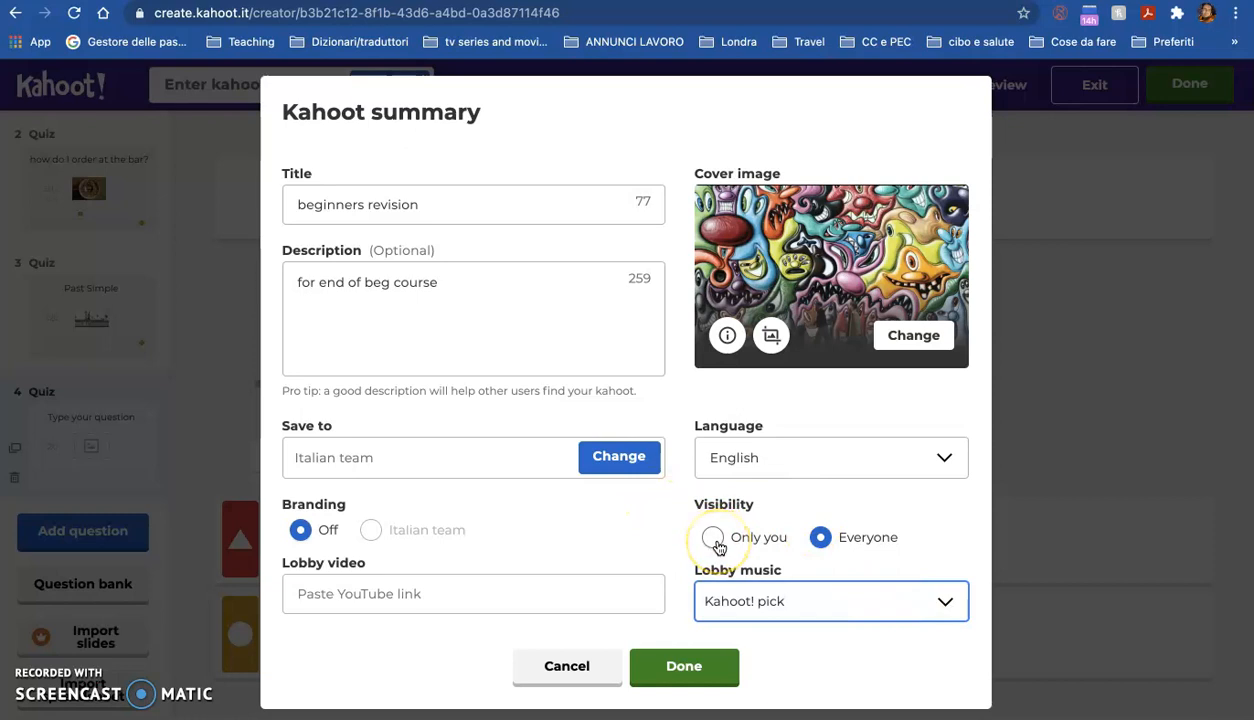
pyautogui.click(838, 541)
pyautogui.click(678, 668)
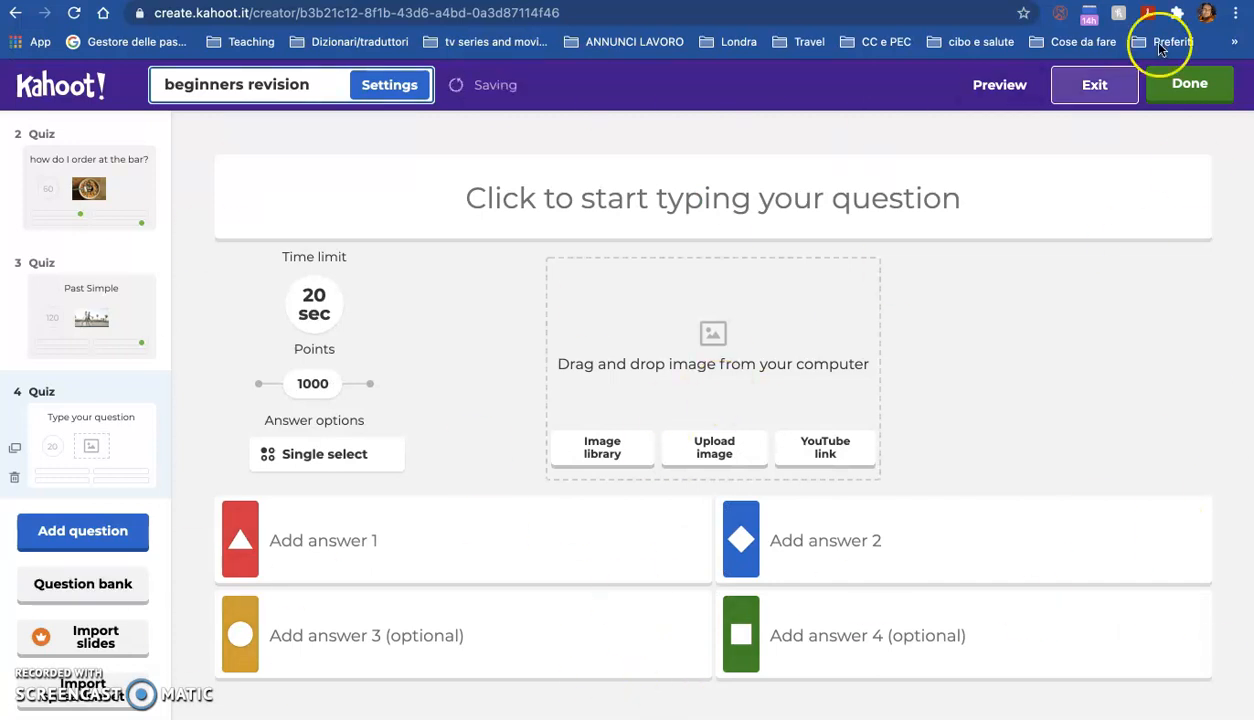
# Step: Try to finish the kahoot, then delete the incomplete fourth question
pyautogui.click(1200, 85)
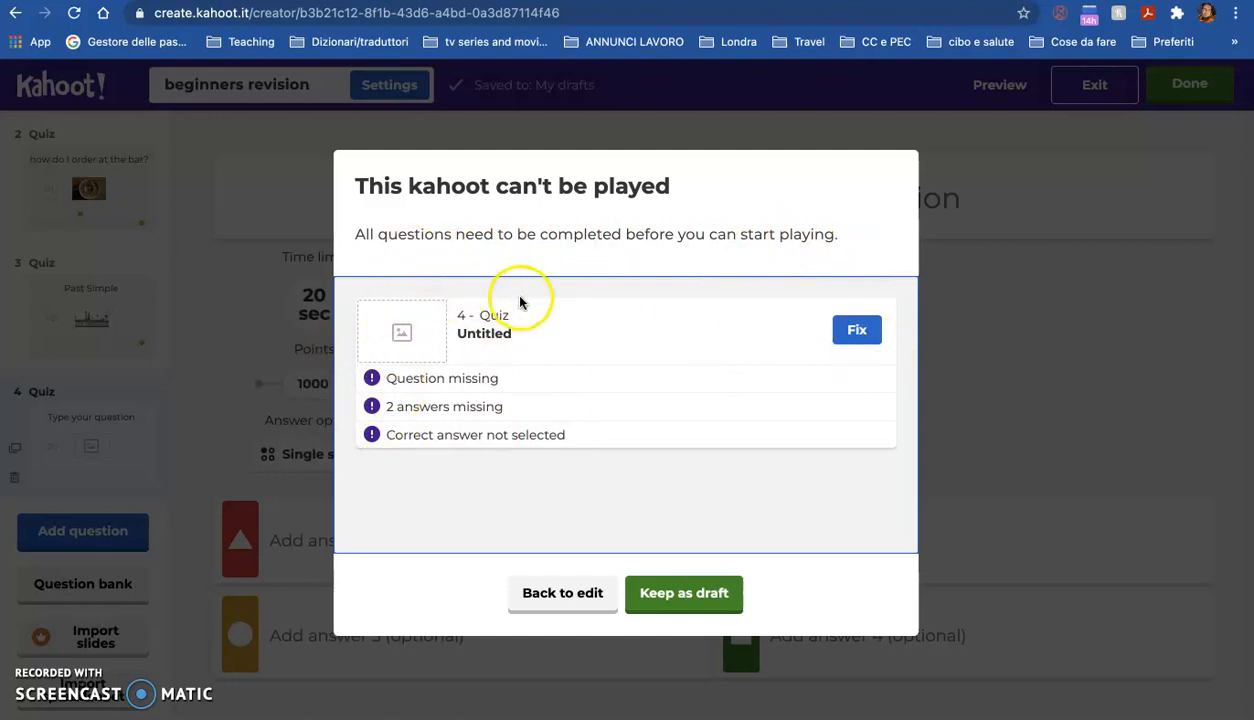
pyautogui.click(857, 333)
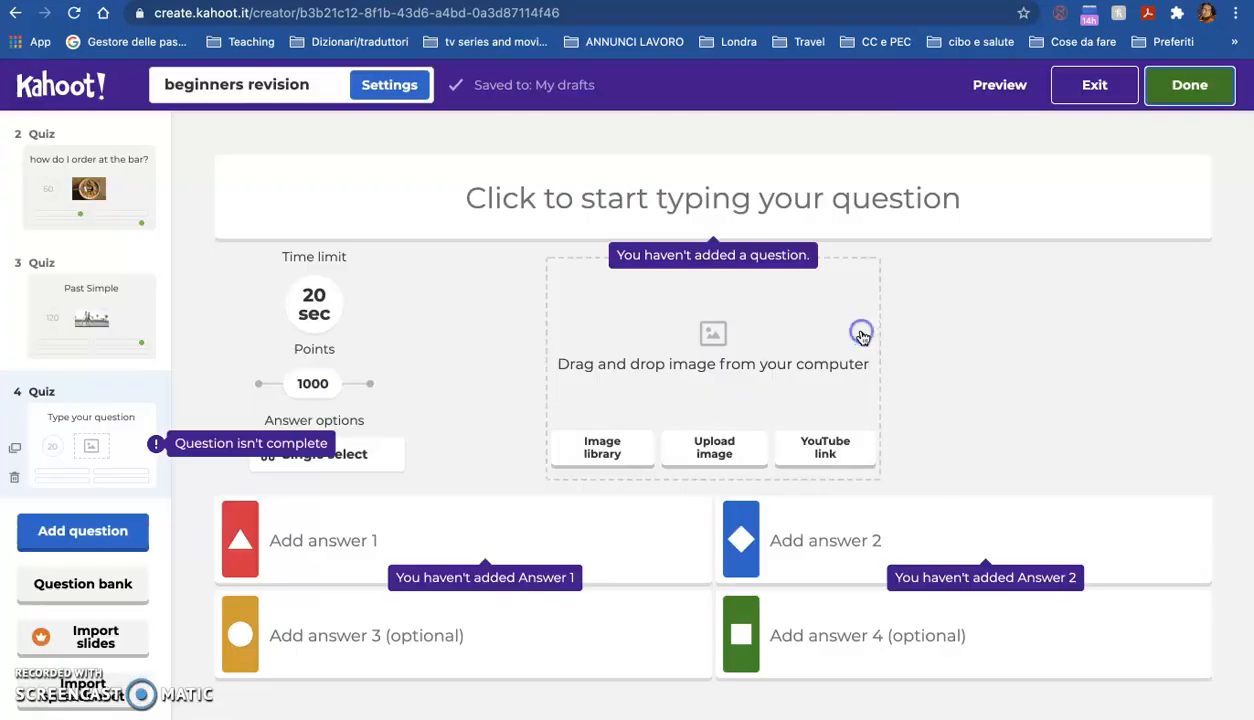
pyautogui.click(17, 479)
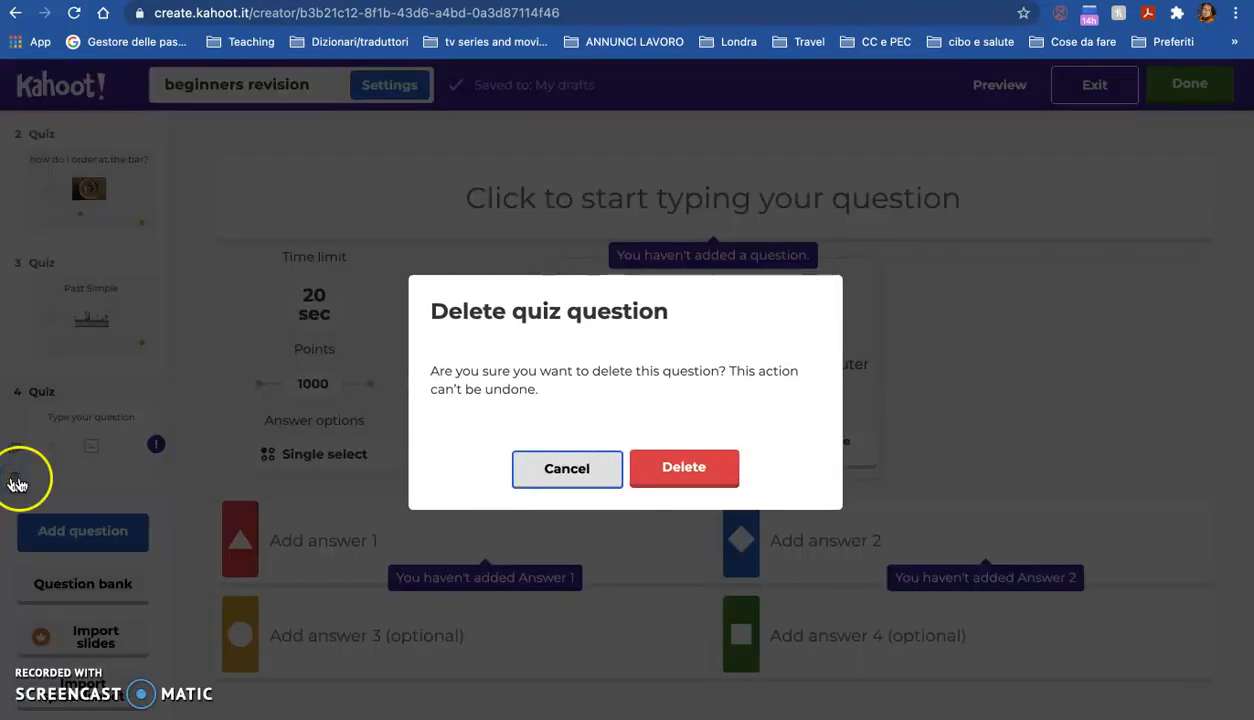
pyautogui.click(697, 470)
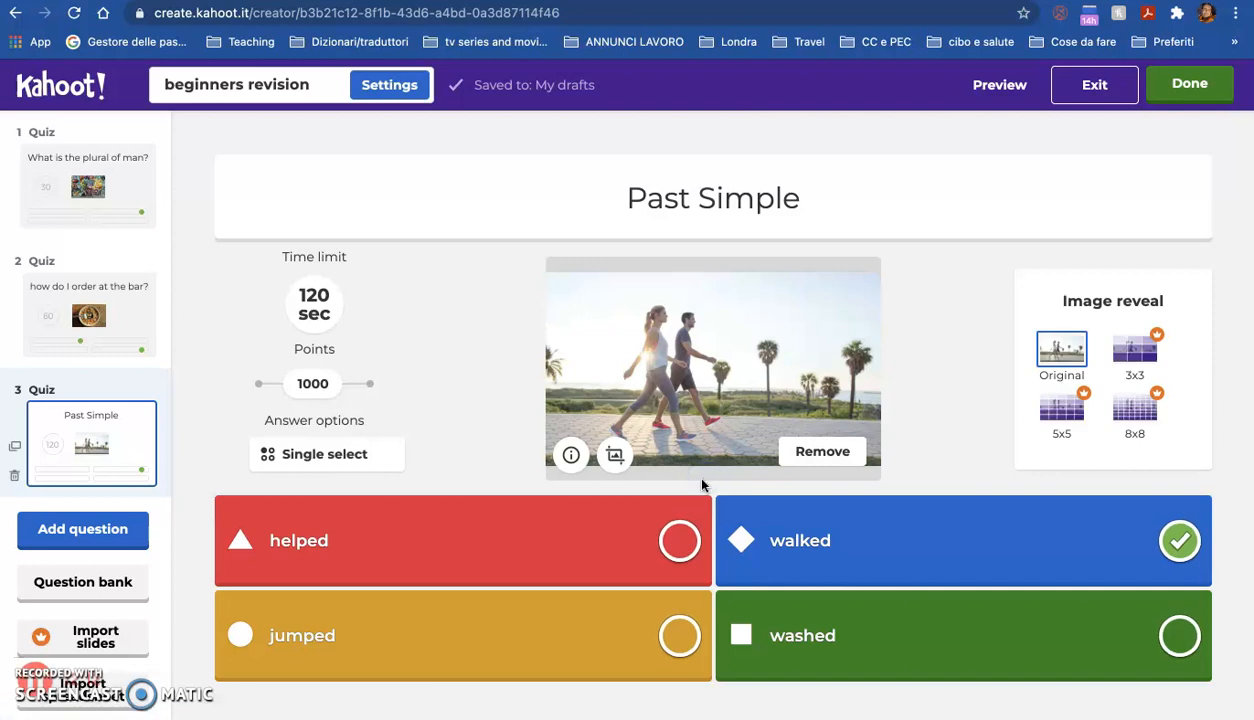
# Step: Finish editing and save the completed kahoot
pyautogui.click(1198, 83)
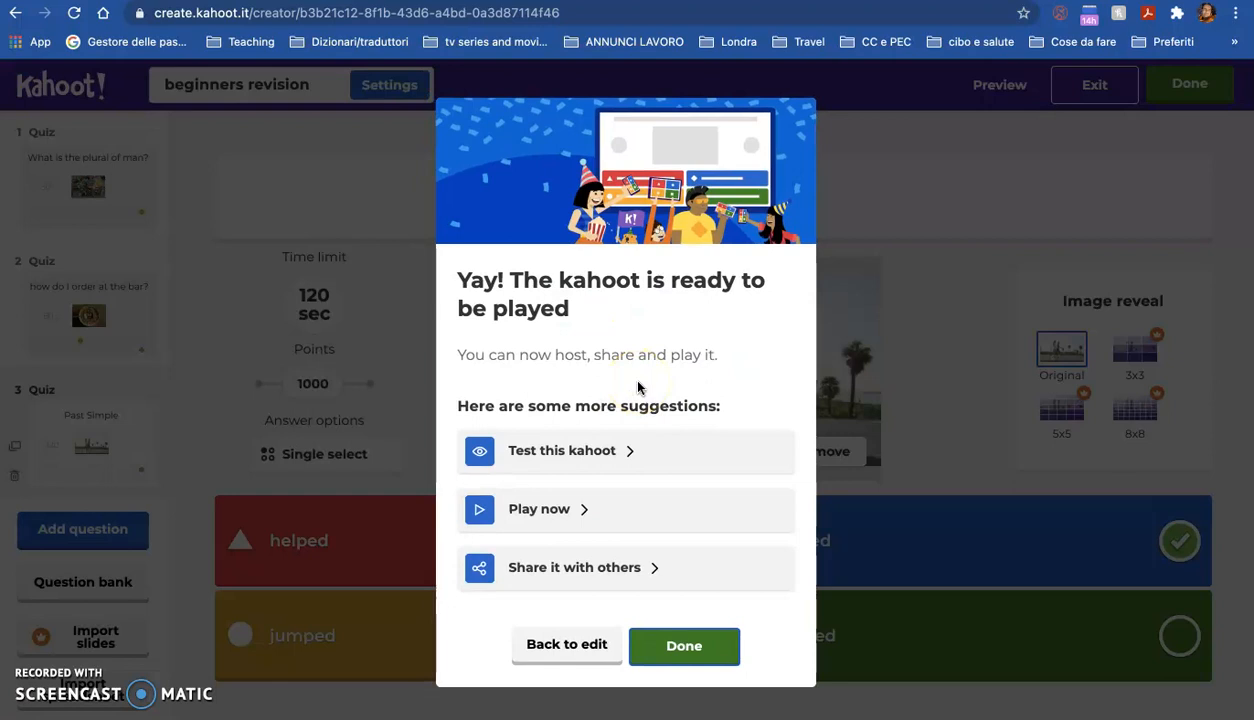
pyautogui.click(675, 646)
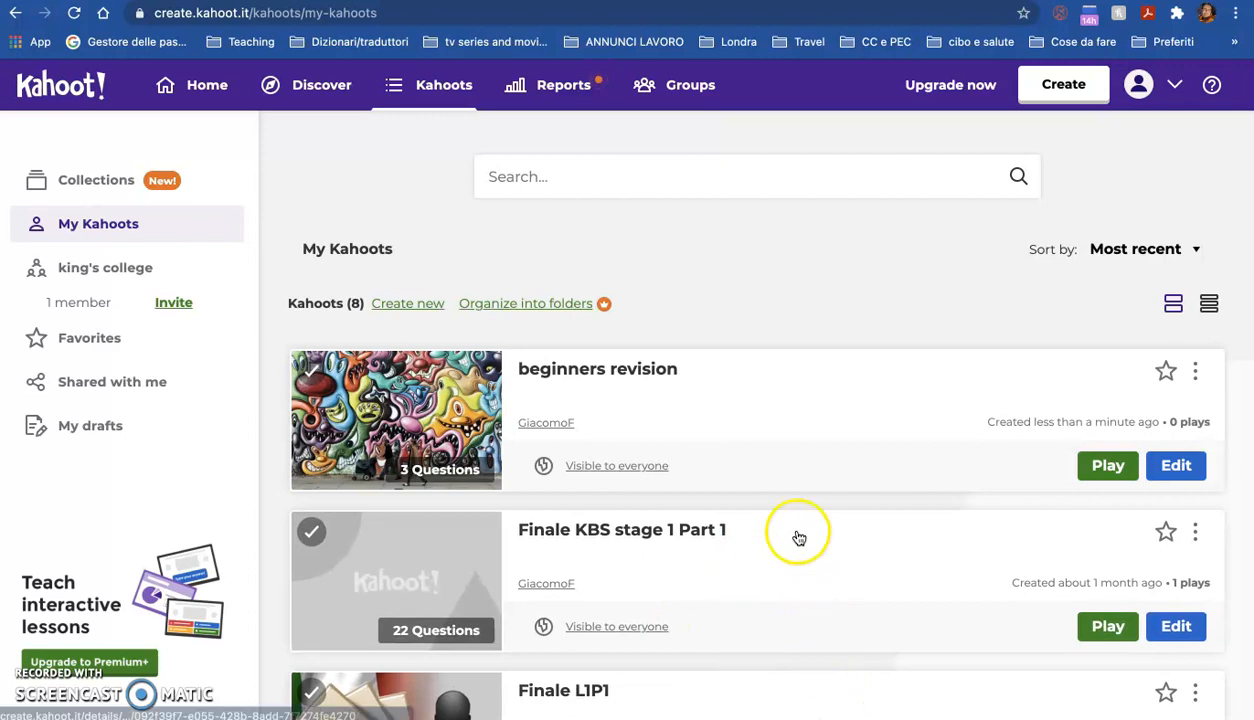
# Step: Host 'beginners revision' live in Teach mode as a Classic player-vs-player game
pyautogui.scroll(-2, 799, 538)
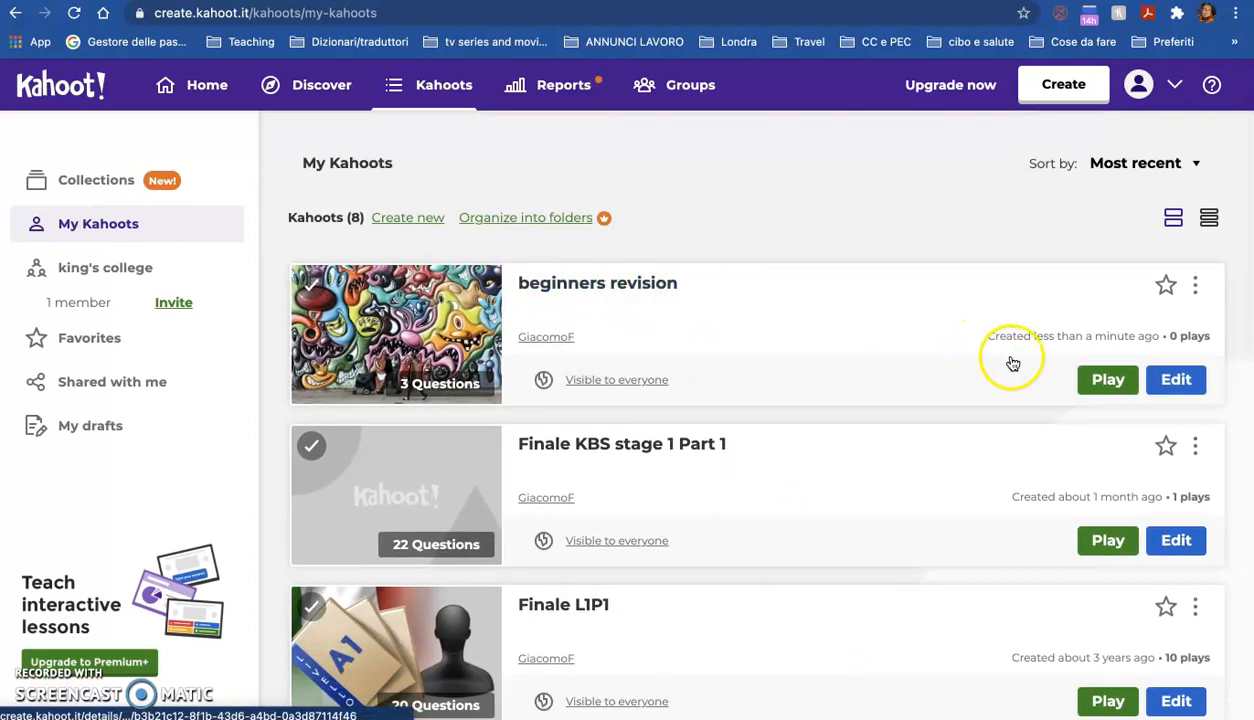
pyautogui.click(1110, 380)
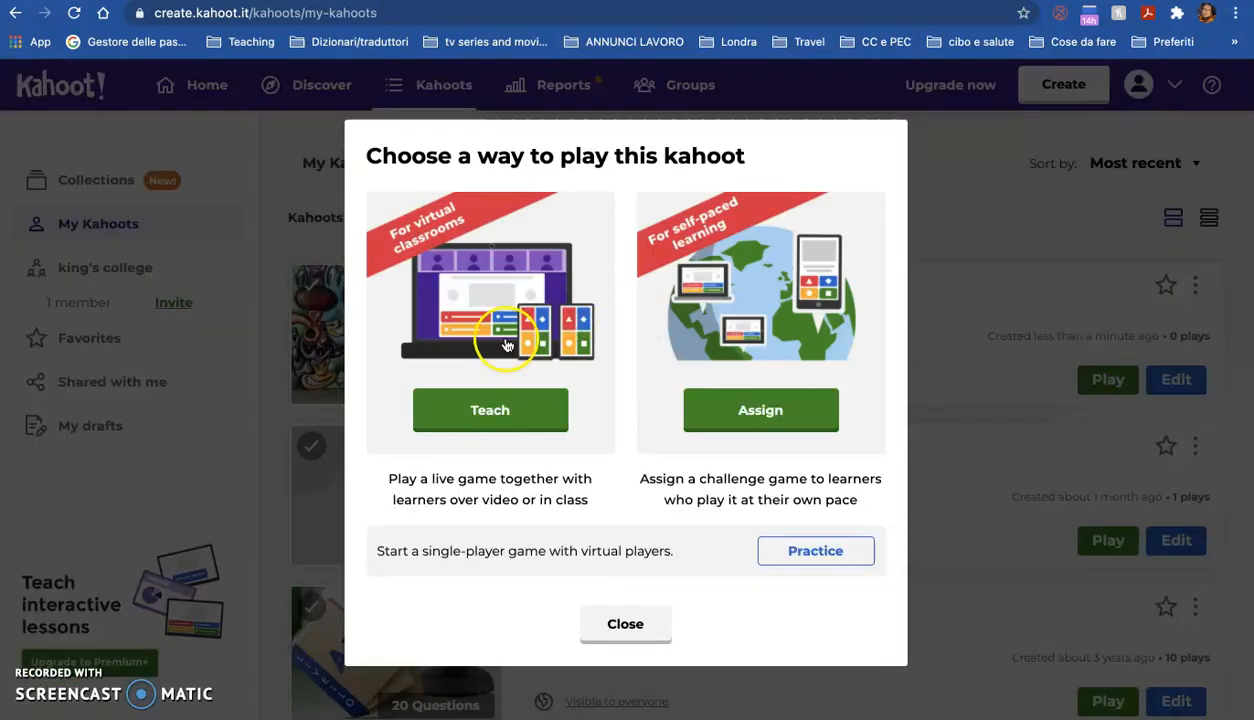
pyautogui.click(501, 404)
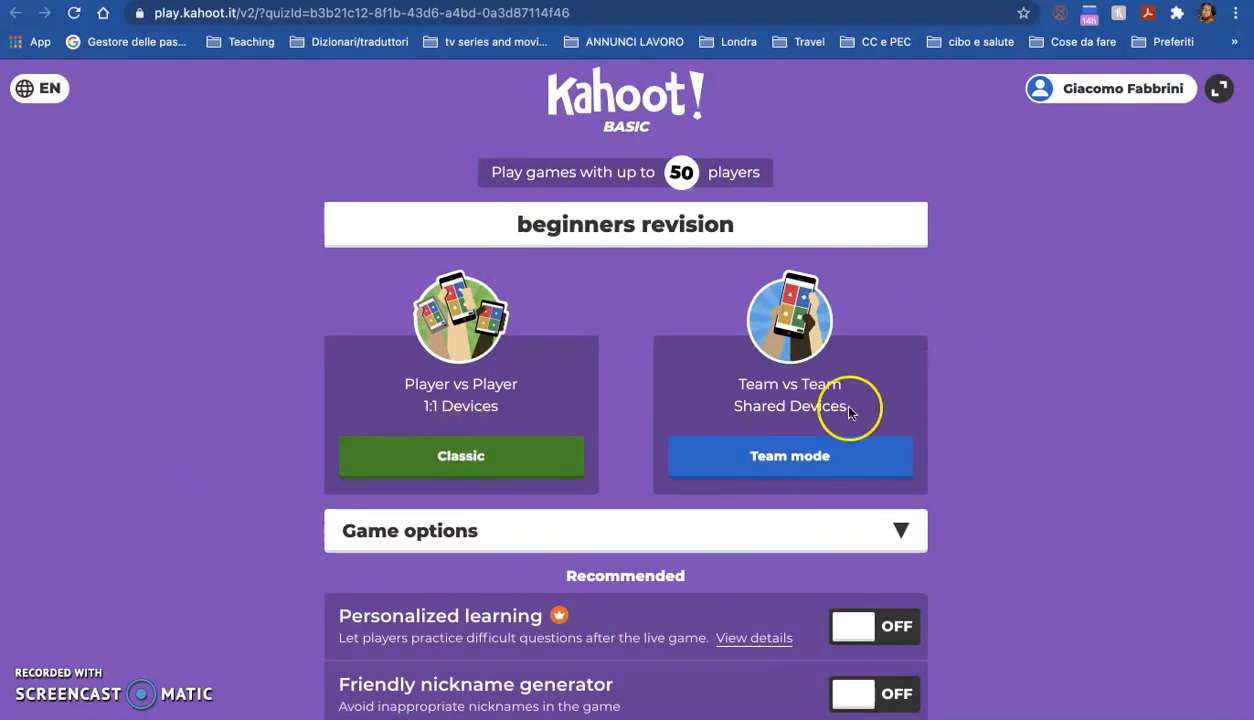
pyautogui.click(806, 465)
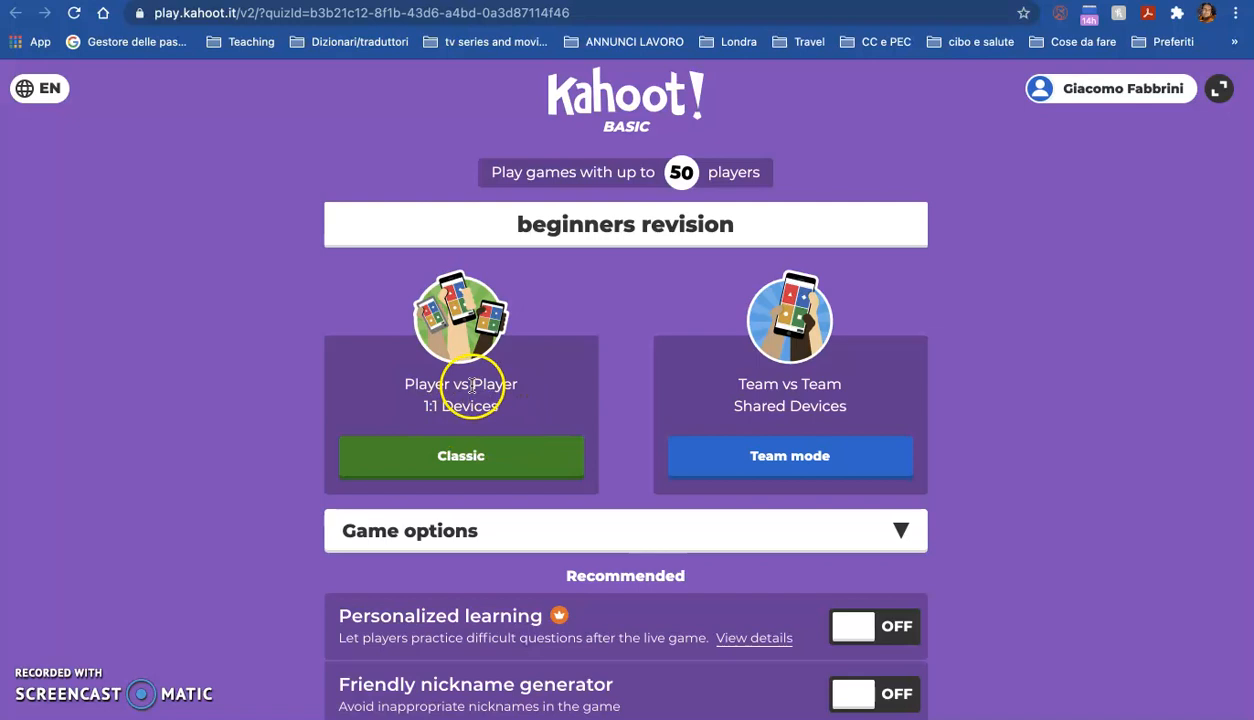
pyautogui.click(456, 458)
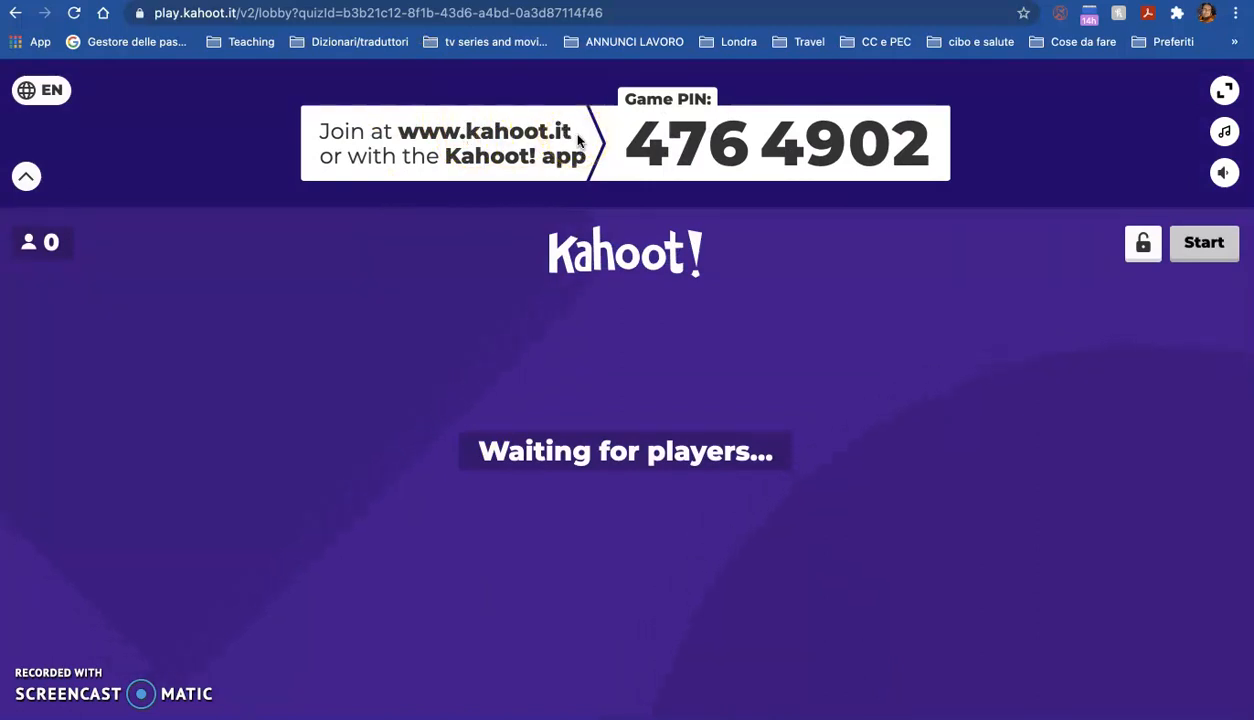
# Step: Open the lobby music choices and lower the lobby sound volume
pyautogui.click(1224, 131)
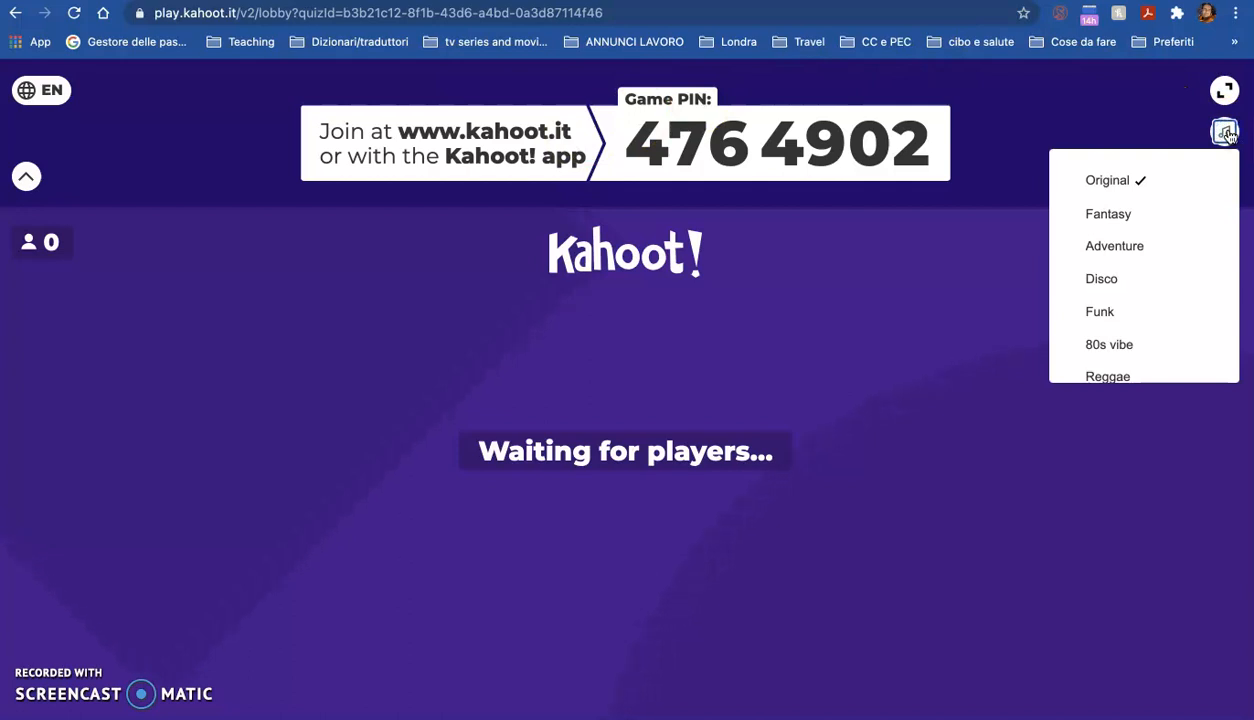
pyautogui.click(1228, 134)
pyautogui.click(1226, 173)
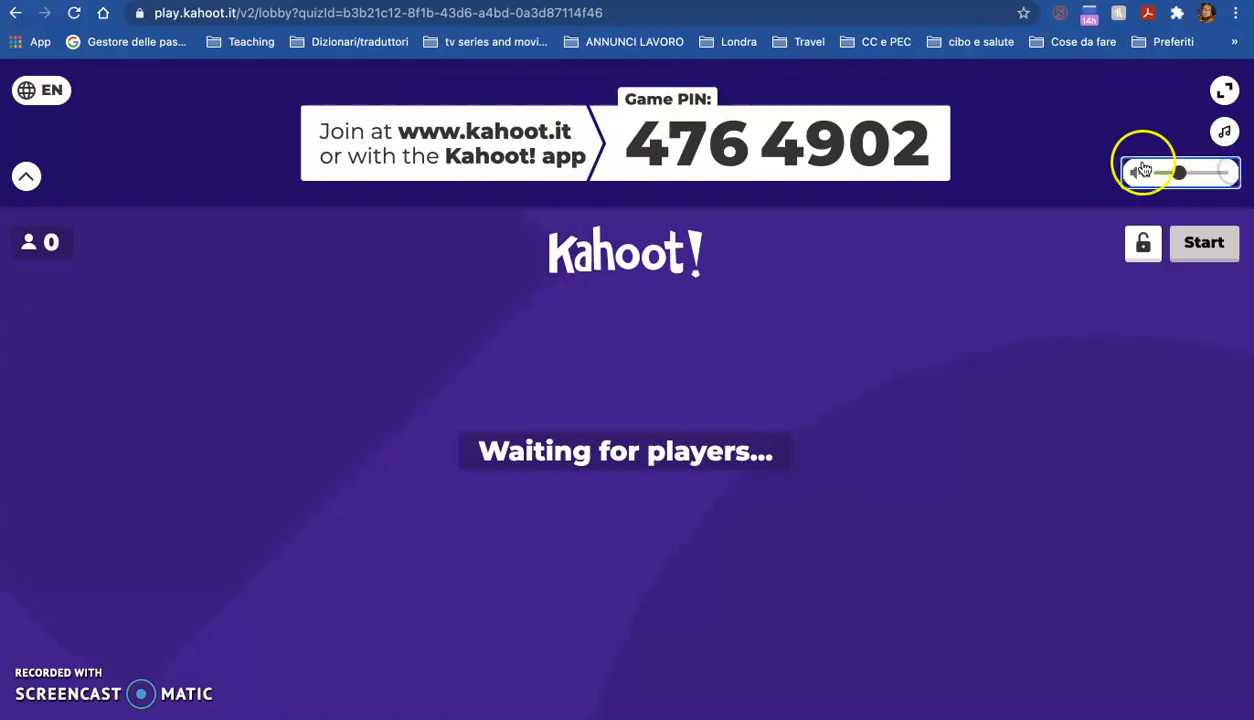
pyautogui.moveTo(1180, 173); pyautogui.dragTo(1150, 173)
# Step: Switch back to the My Kahoots page
pyautogui.click(513, 60)
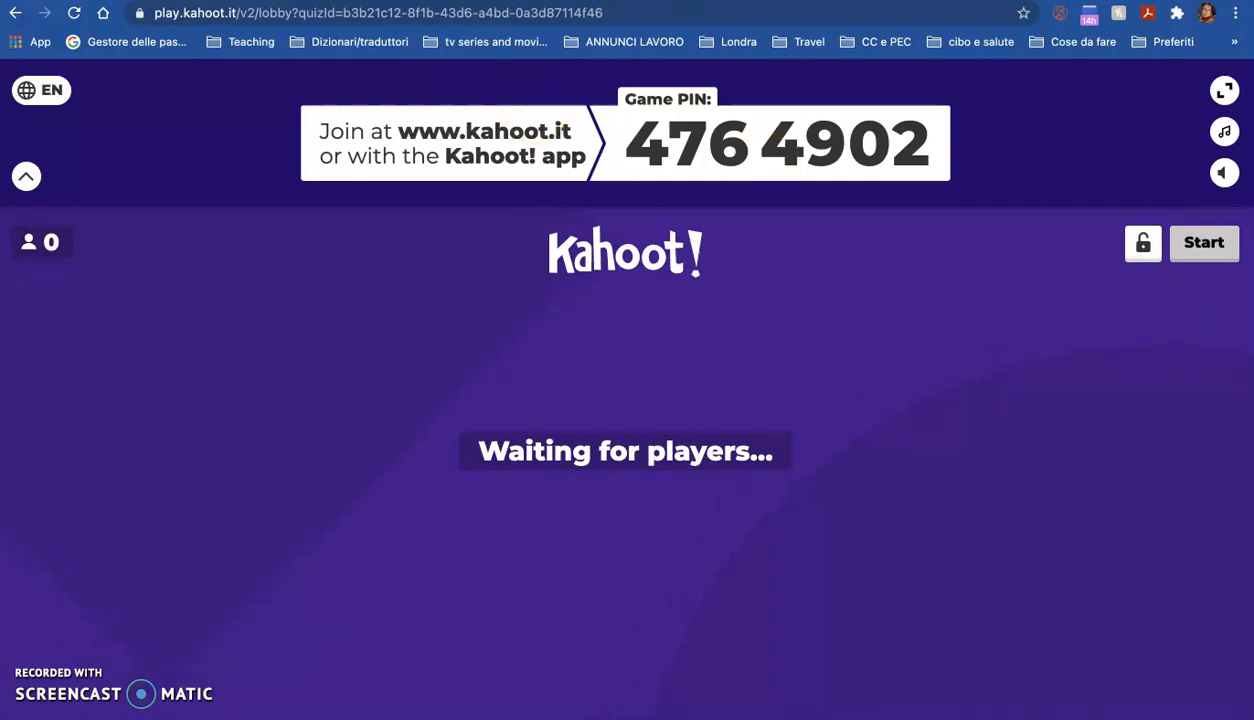
pyautogui.click(702, 0)
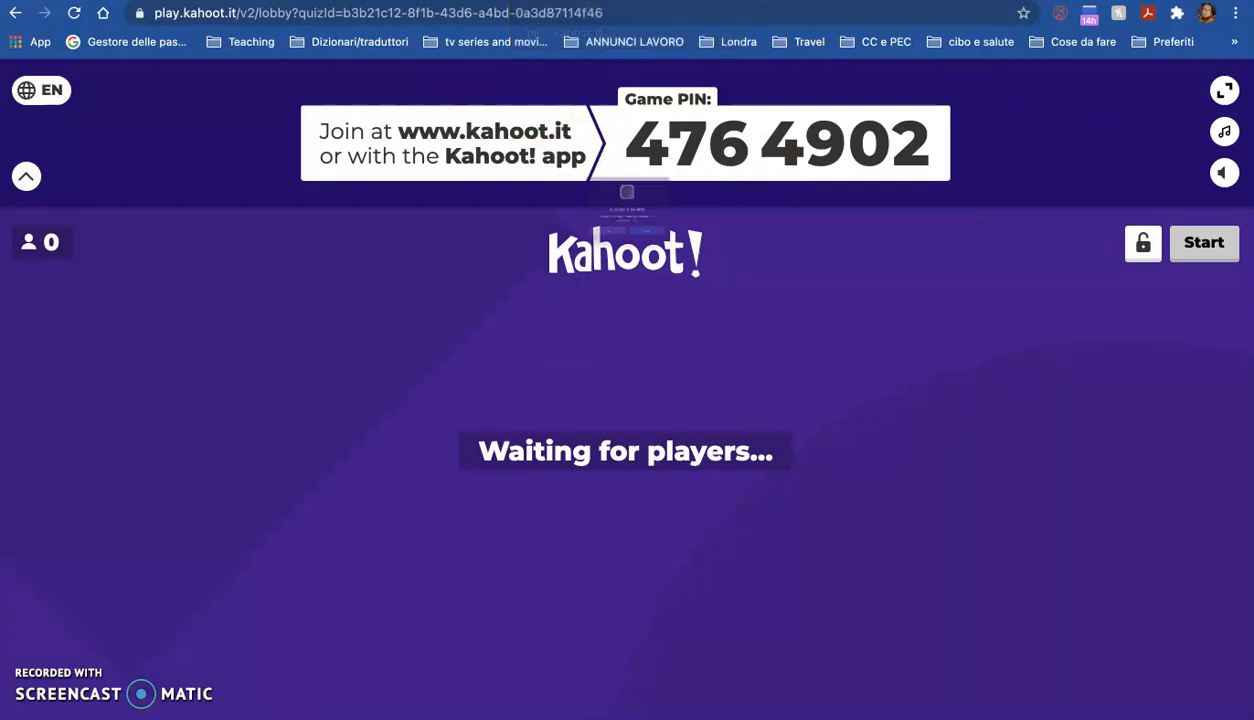
pyautogui.click(701, 276)
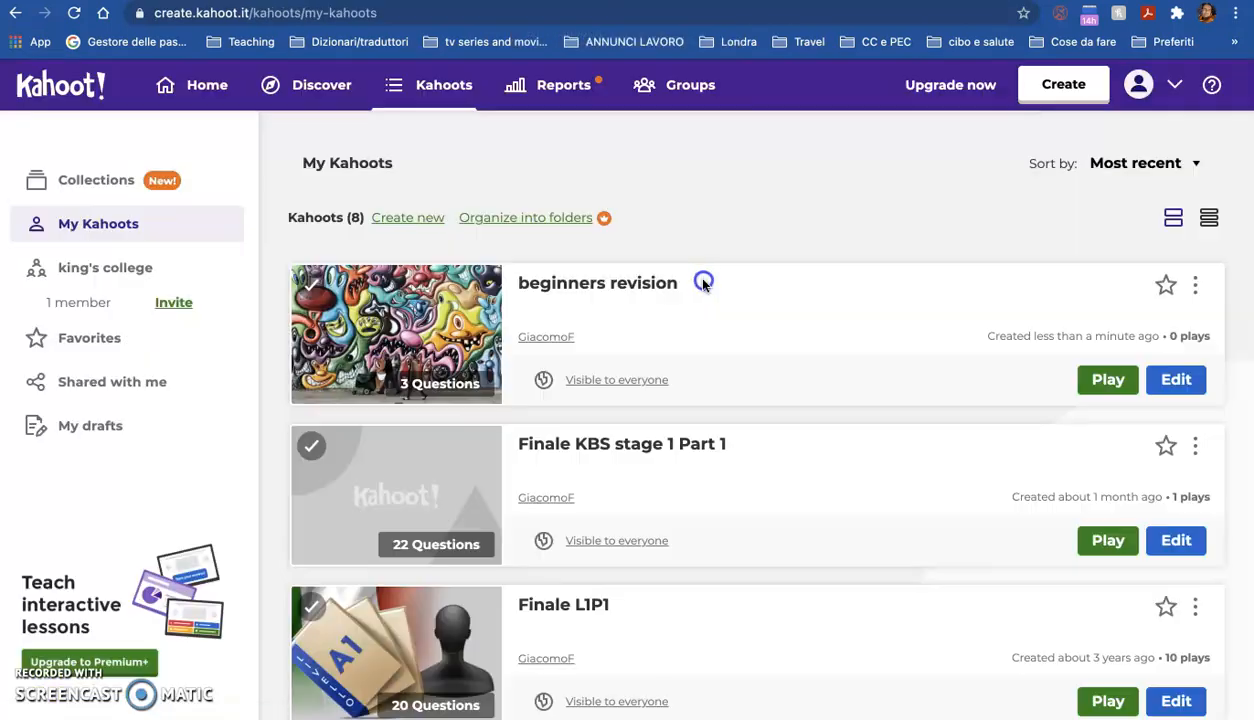